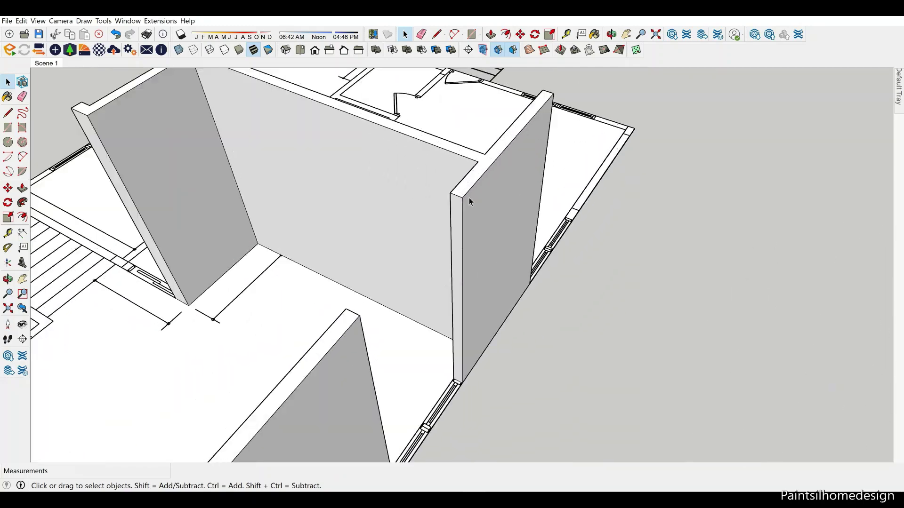
# Push the remaining interior walls up to full height, leaving the door and window openings
pyautogui.scroll(2, 470, 202)
pyautogui.press('m')
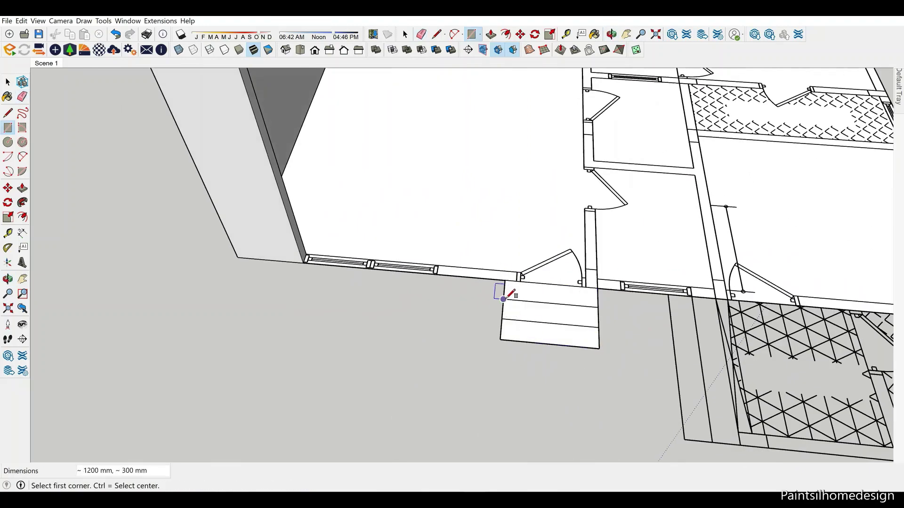
pyautogui.scroll(3, 572, 207)
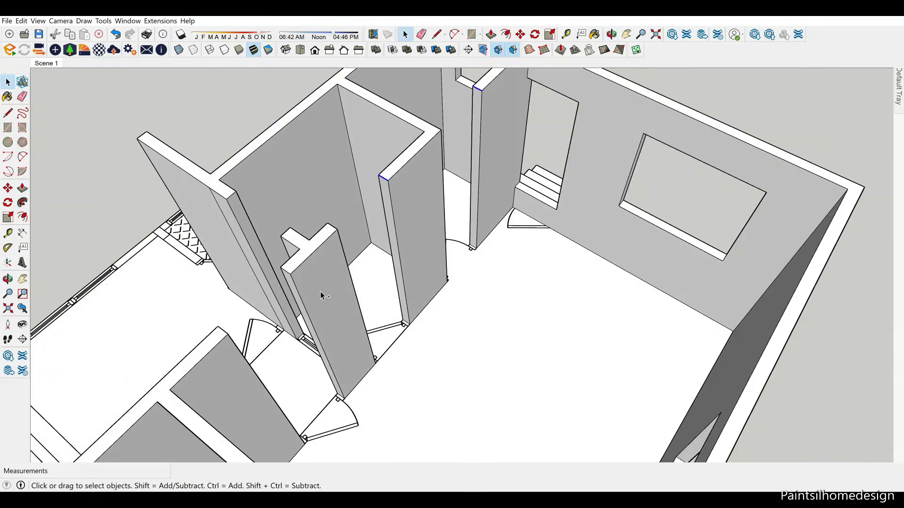
# Orbit around the walls and columns to inspect the door openings
pyautogui.press('m')
pyautogui.scroll(2, 295, 269)
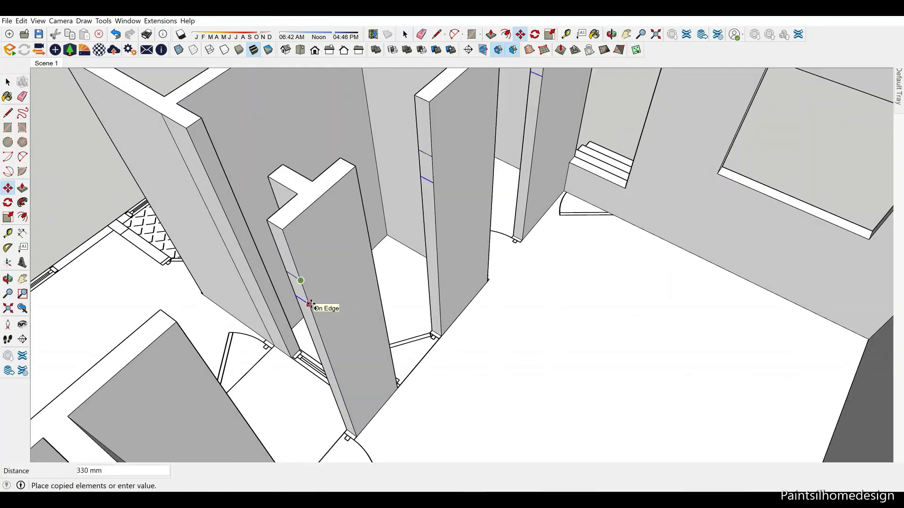
pyautogui.press('p')
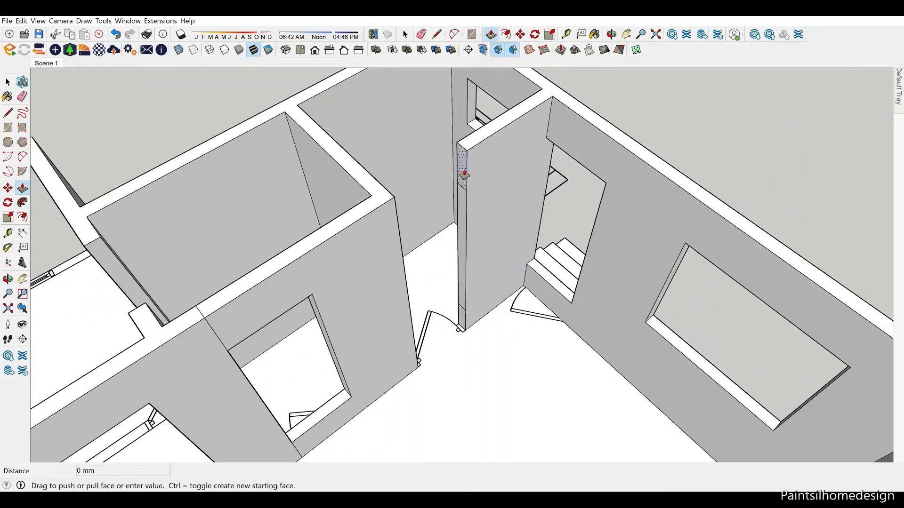
pyautogui.press('e')
pyautogui.moveTo(425, 343)
pyautogui.mouseDown(button='middle')
pyautogui.moveTo(476, 161)
pyautogui.moveTo(313, 234)
pyautogui.moveTo(382, 355)
pyautogui.mouseUp(button='middle')
pyautogui.scroll(-3, 347, 250)
pyautogui.moveTo(347, 250); pyautogui.dragTo(545, 323, button='middle')
pyautogui.scroll(4, 599, 397)
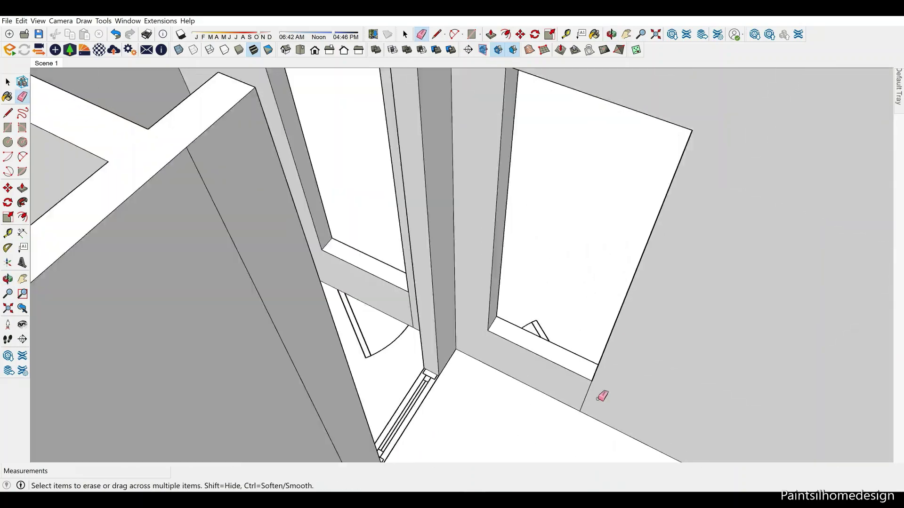
pyautogui.moveTo(600, 397)
pyautogui.mouseDown(button='middle')
pyautogui.moveTo(466, 221)
pyautogui.moveTo(410, 439)
pyautogui.mouseUp(button='middle')
pyautogui.scroll(-3, 466, 221)
pyautogui.scroll(4, 599, 414)
pyautogui.scroll(3, 660, 320)
# Copy the column edge up the door jamb to mark the lintel height
pyautogui.press('r')
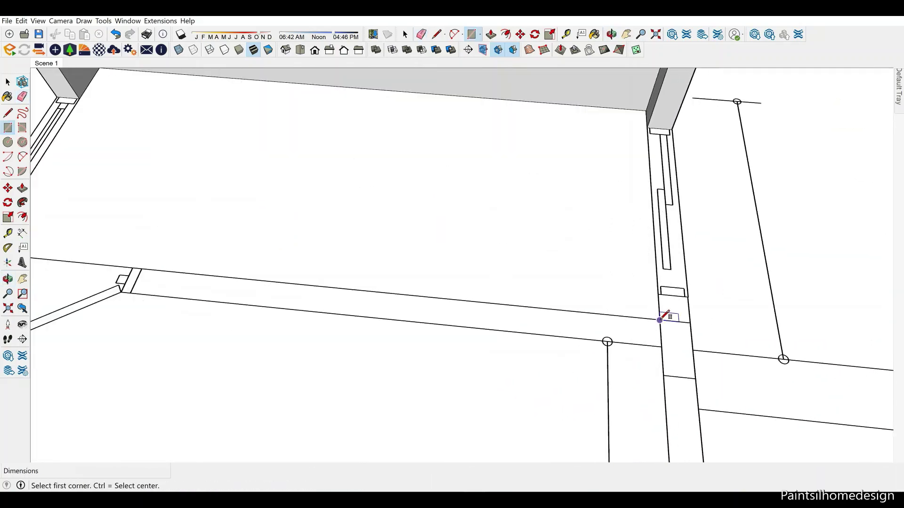
pyautogui.scroll(-4, 272, 275)
pyautogui.scroll(4, 454, 177)
pyautogui.press('m')
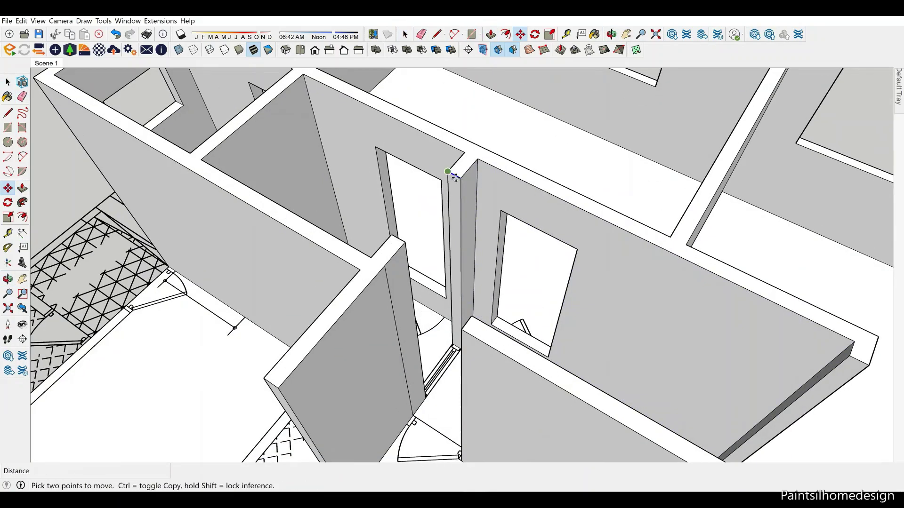
pyautogui.scroll(2, 457, 208)
pyautogui.click(461, 215)
pyautogui.press('ctrl')
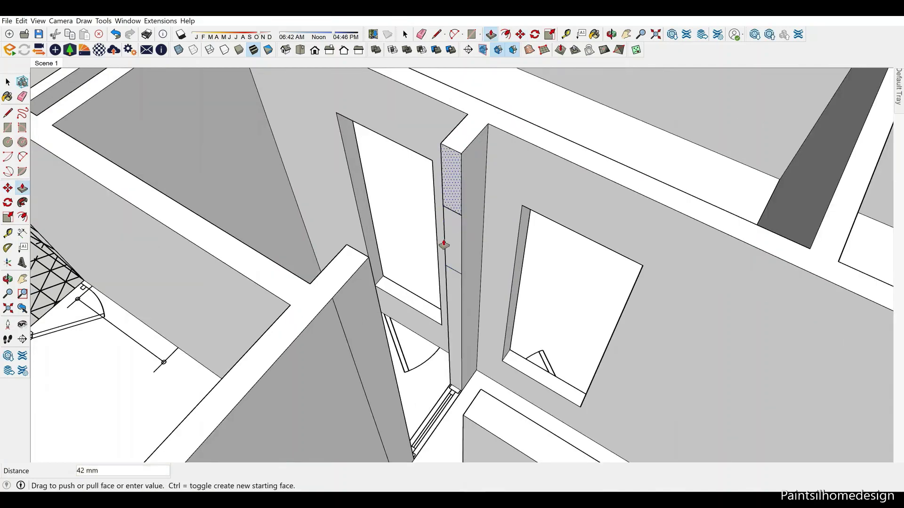
pyautogui.press('space')
pyautogui.moveTo(456, 288); pyautogui.dragTo(555, 265, button='middle')
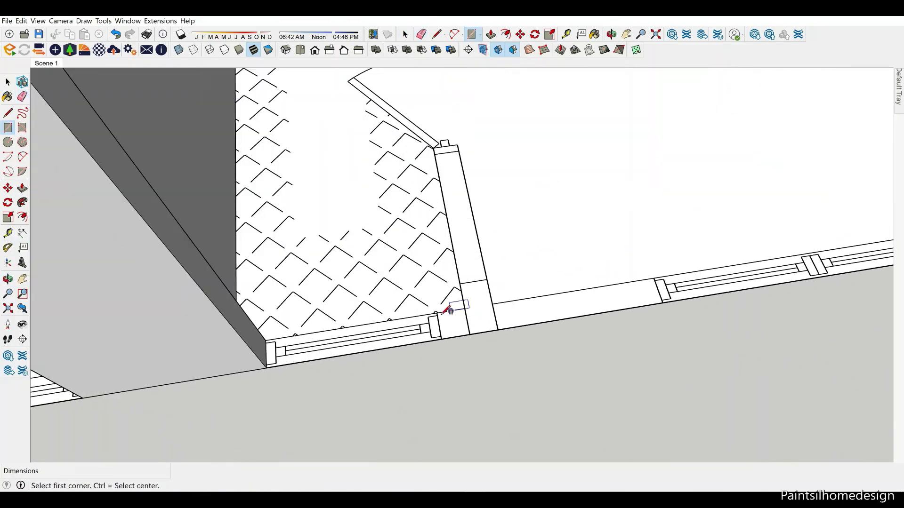
# Draw a rectangle at the post base and raise the post to full height
pyautogui.click(441, 339)
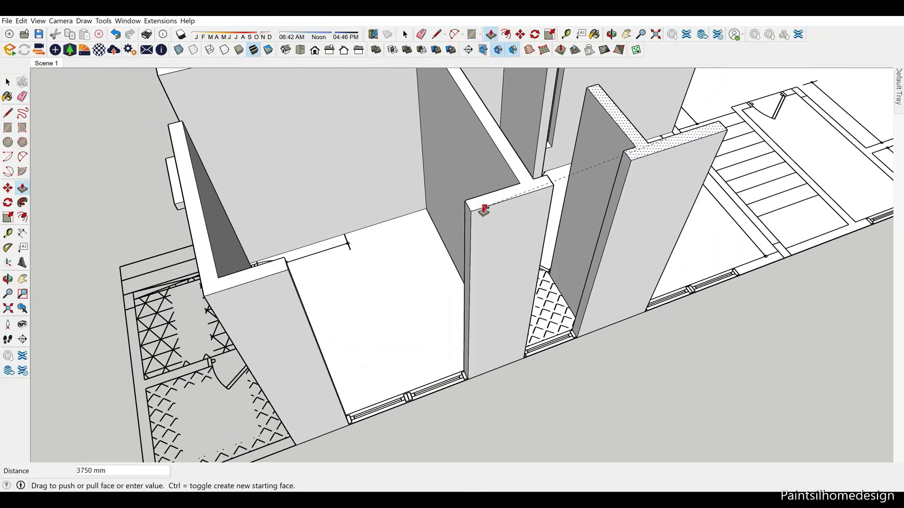
pyautogui.scroll(2, 476, 155)
pyautogui.press('m')
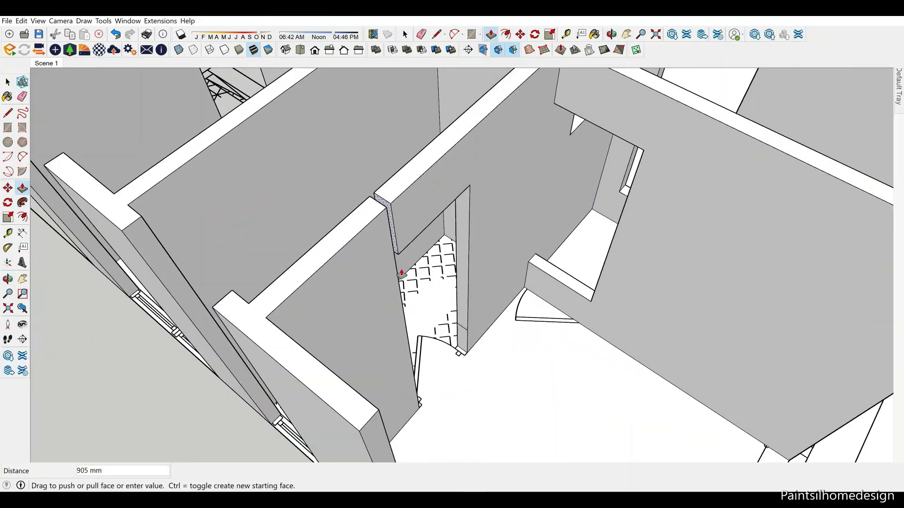
pyautogui.press('e')
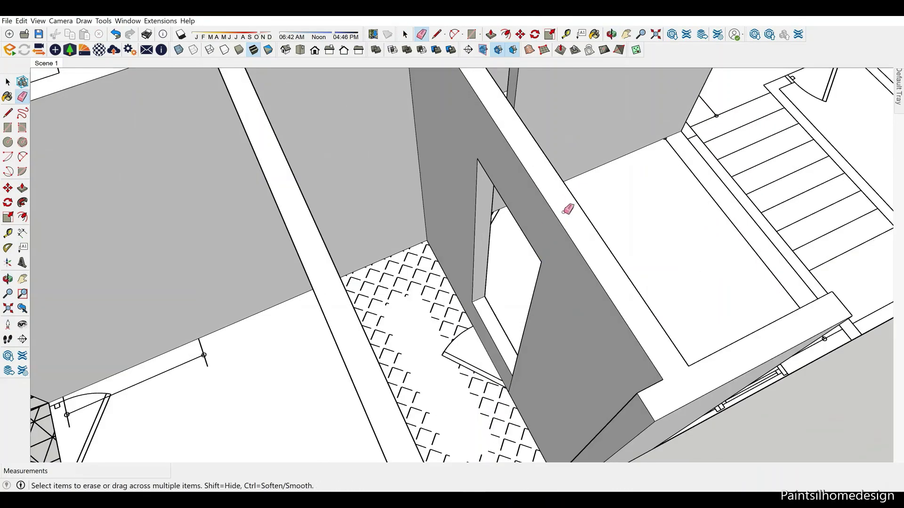
pyautogui.moveTo(566, 204); pyautogui.dragTo(489, 272, button='middle')
pyautogui.scroll(5, 489, 272)
pyautogui.press('m')
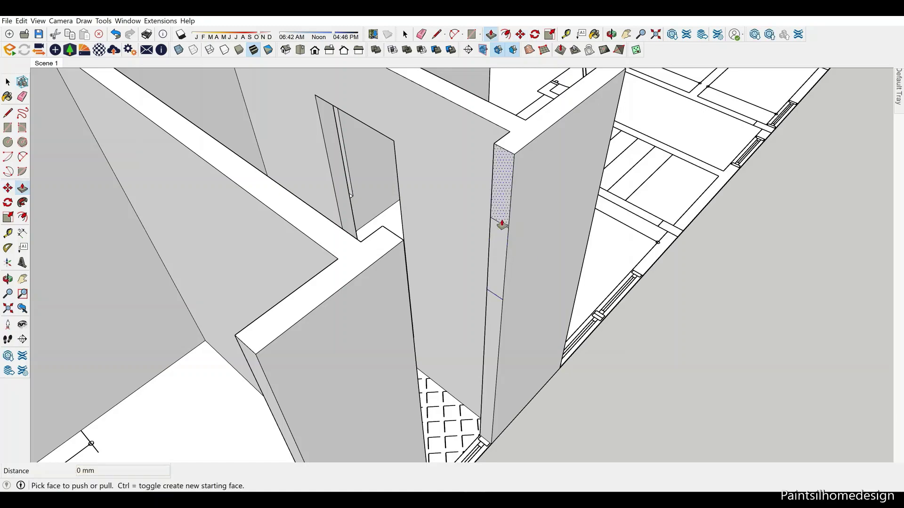
# Push the wall face above the doorway across 905 mm and erase leftover edges
pyautogui.press('space')
pyautogui.scroll(-5, 492, 335)
pyautogui.moveTo(421, 364)
pyautogui.mouseDown(button='middle')
pyautogui.moveTo(650, 148)
pyautogui.moveTo(575, 167)
pyautogui.mouseUp(button='middle')
pyautogui.scroll(-5, 650, 147)
pyautogui.press('m')
pyautogui.scroll(2, 576, 167)
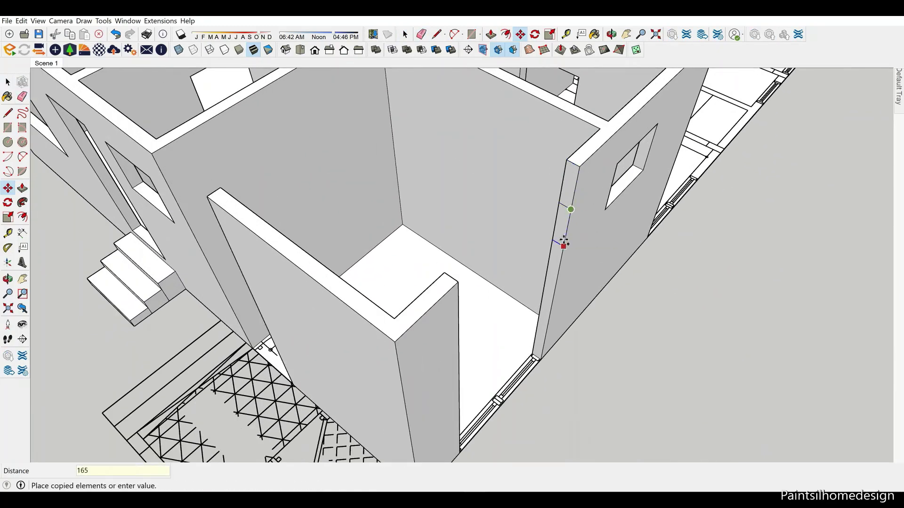
pyautogui.click(458, 329)
pyautogui.press('e')
pyautogui.scroll(3, 461, 347)
# Draw a strip rectangle along the wall edge across the doorway and erase stray edges
pyautogui.moveTo(423, 152); pyautogui.dragTo(397, 342, button='middle')
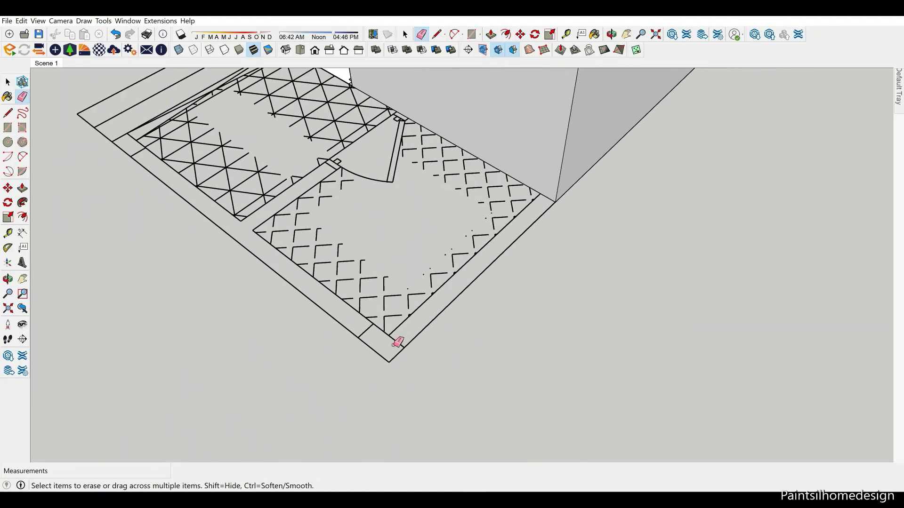
pyautogui.click(379, 372)
pyautogui.scroll(3, 576, 400)
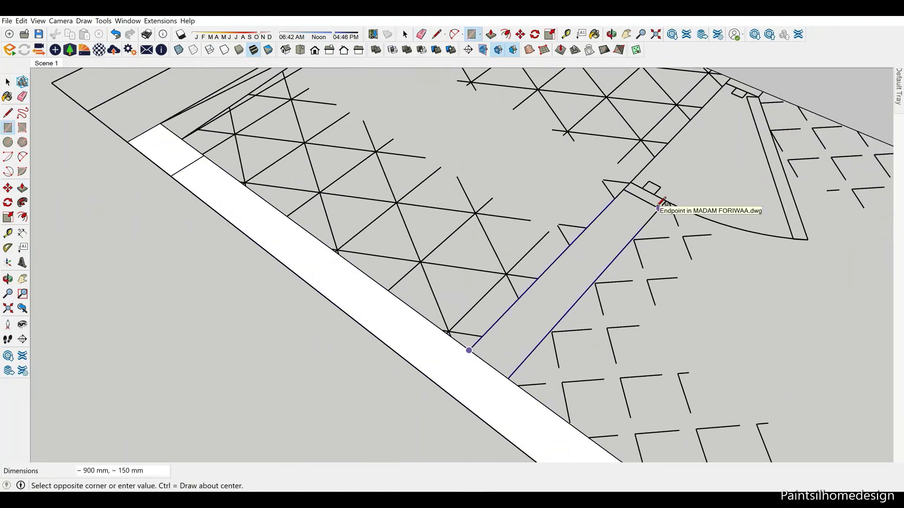
pyautogui.click(506, 343)
pyautogui.press('e')
pyautogui.scroll(-2, 606, 363)
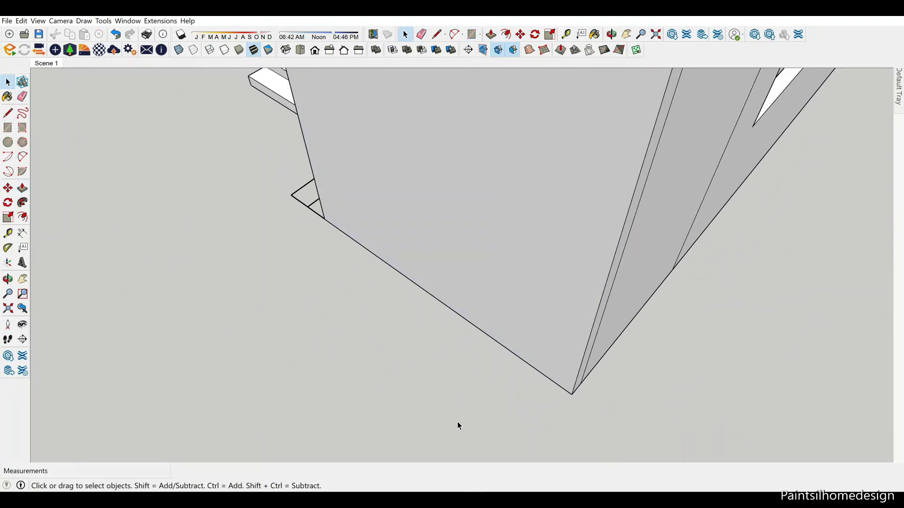
pyautogui.press('e')
pyautogui.scroll(-3, 490, 312)
# Draw the step rectangle at the doorway and push it up
pyautogui.moveTo(490, 313)
pyautogui.mouseDown(button='middle')
pyautogui.moveTo(850, 363)
pyautogui.moveTo(629, 355)
pyautogui.mouseUp(button='middle')
pyautogui.press('r')
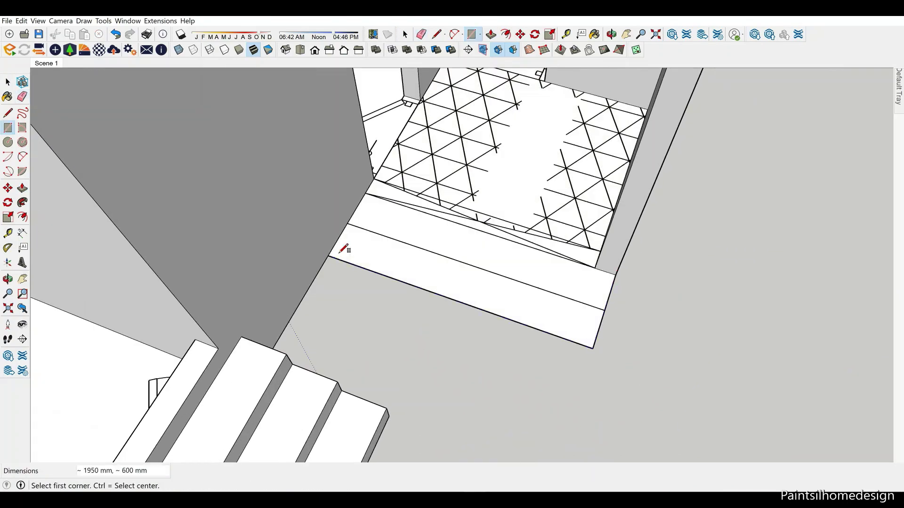
pyautogui.click(594, 349)
pyautogui.press('p')
pyautogui.scroll(-2, 359, 402)
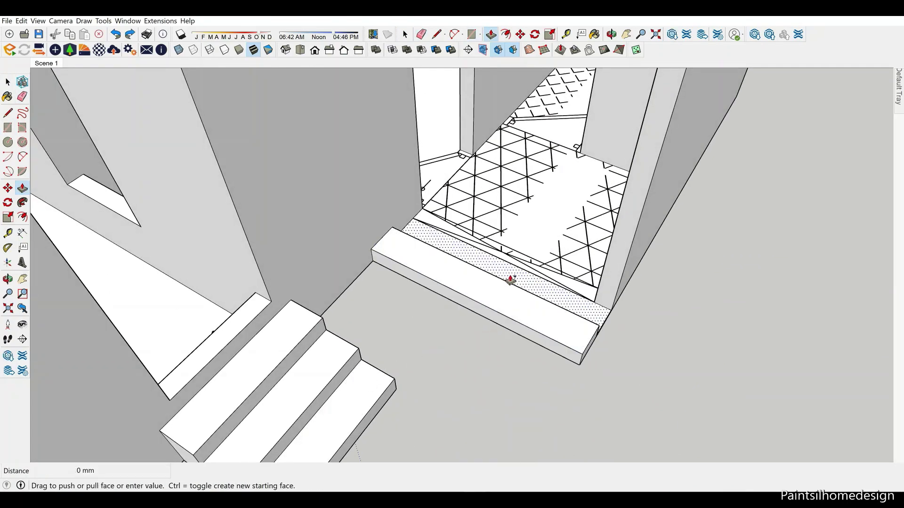
pyautogui.scroll(-3, 507, 262)
pyautogui.moveTo(507, 262); pyautogui.dragTo(444, 358, button='middle')
# Erase leftover lines on the walls around the doorway and corner wall
pyautogui.press('space')
pyautogui.scroll(3, 445, 357)
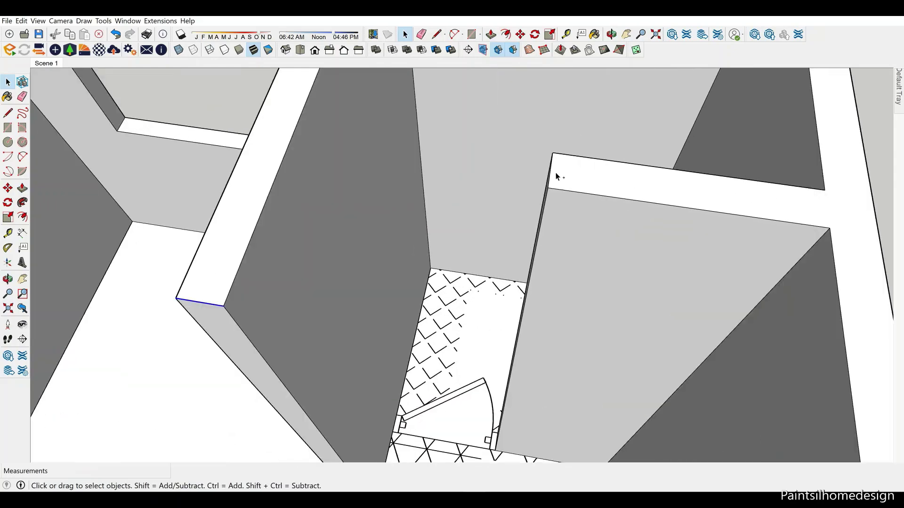
pyautogui.scroll(2, 366, 212)
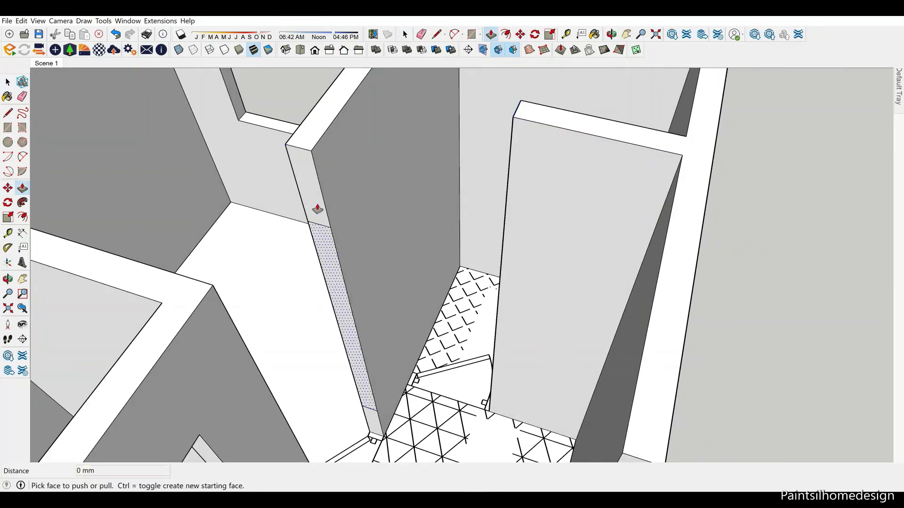
pyautogui.scroll(-2, 318, 210)
pyautogui.moveTo(359, 383); pyautogui.dragTo(500, 218, button='middle')
pyautogui.scroll(3, 490, 397)
pyautogui.press('e')
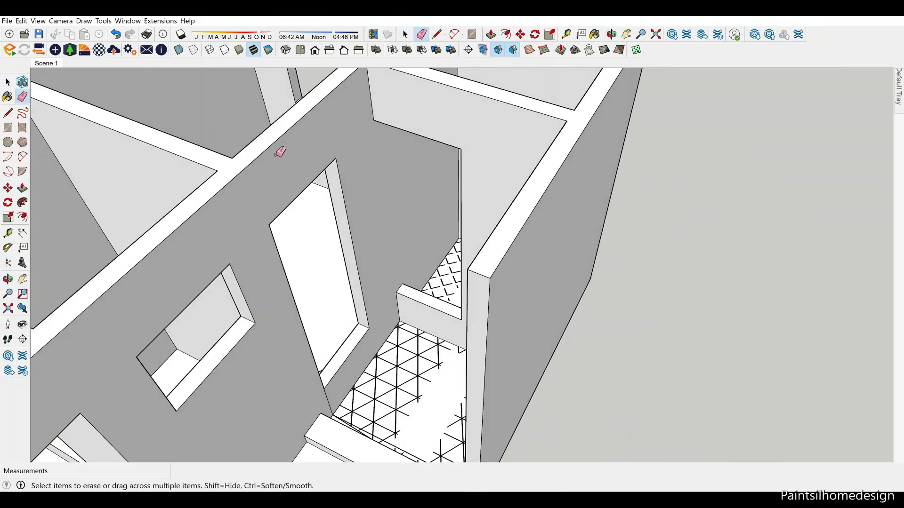
pyautogui.moveTo(281, 152); pyautogui.dragTo(399, 377, button='middle')
pyautogui.scroll(-2, 549, 309)
# Copy the wall edge 15 mm along the corner wall
pyautogui.press('space')
pyautogui.click(545, 282)
pyautogui.press('m')
pyautogui.keyDown('ctrl'); pyautogui.click(556, 201); pyautogui.keyUp('ctrl')
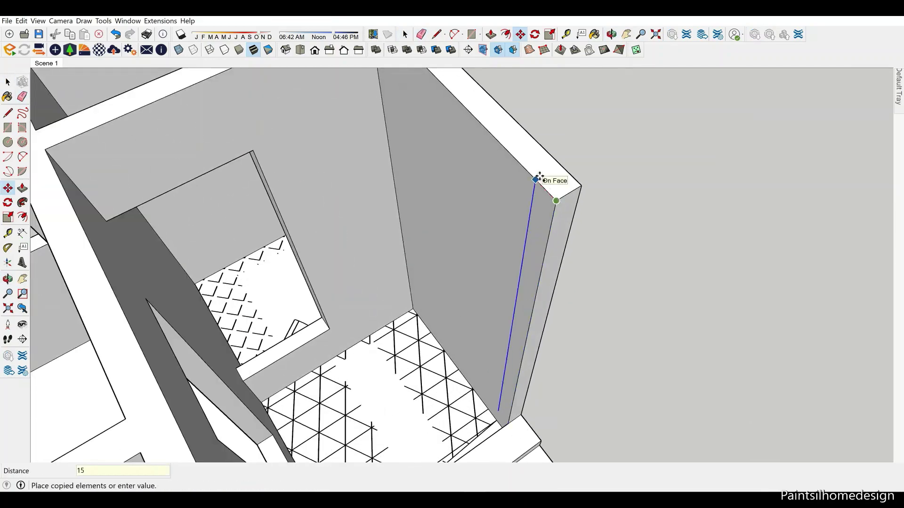
pyautogui.press('Return')
pyautogui.press('p')
# Push/Pull the infill face above the entrance porch opening and erase leftover lines
pyautogui.moveTo(550, 236); pyautogui.dragTo(256, 239, button='middle')
pyautogui.scroll(3, 363, 317)
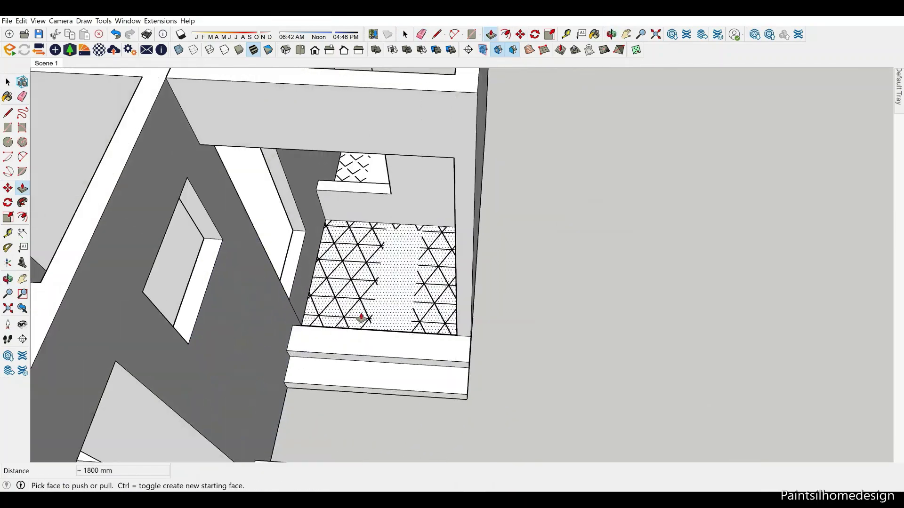
pyautogui.scroll(3, 431, 347)
pyautogui.scroll(2, 445, 331)
pyautogui.press('e')
pyautogui.scroll(-2, 571, 313)
pyautogui.scroll(-3, 359, 258)
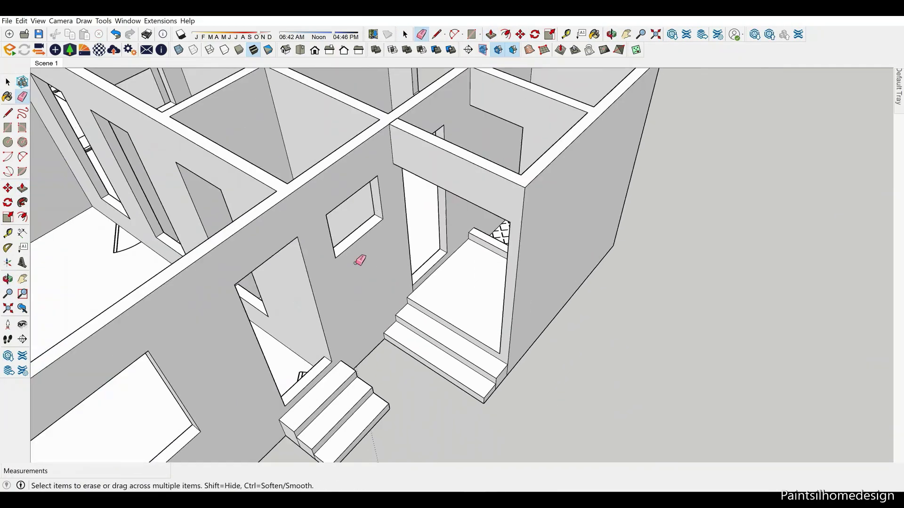
pyautogui.scroll(3, 429, 303)
# Push/Pull another infill face above the entrance porch openings
pyautogui.moveTo(430, 303); pyautogui.dragTo(574, 281, button='middle')
pyautogui.press('p')
pyautogui.scroll(3, 573, 281)
pyautogui.scroll(-5, 589, 335)
pyautogui.press('space')
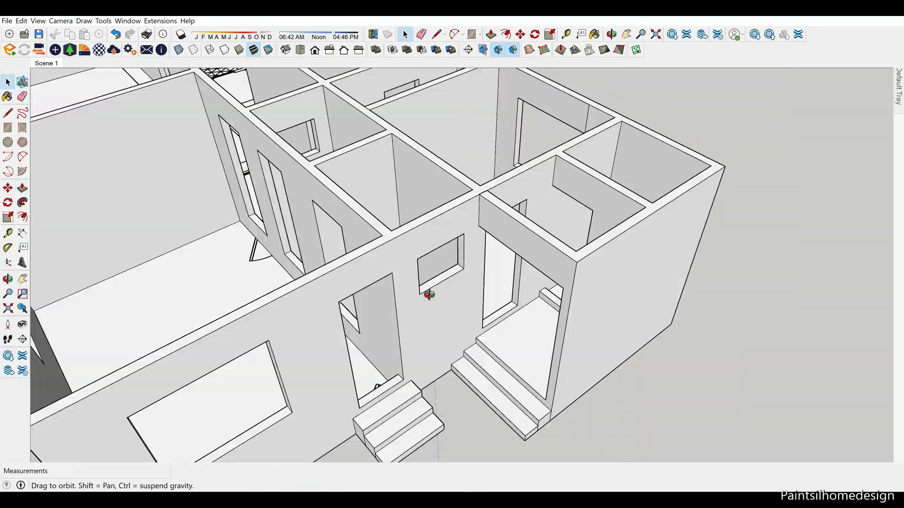
pyautogui.scroll(-3, 317, 312)
# Draw a rectangle on the wall strip along the front wall
pyautogui.scroll(10, 454, 277)
pyautogui.press('r')
pyautogui.click(454, 277)
pyautogui.scroll(-3, 637, 210)
pyautogui.scroll(3, 650, 306)
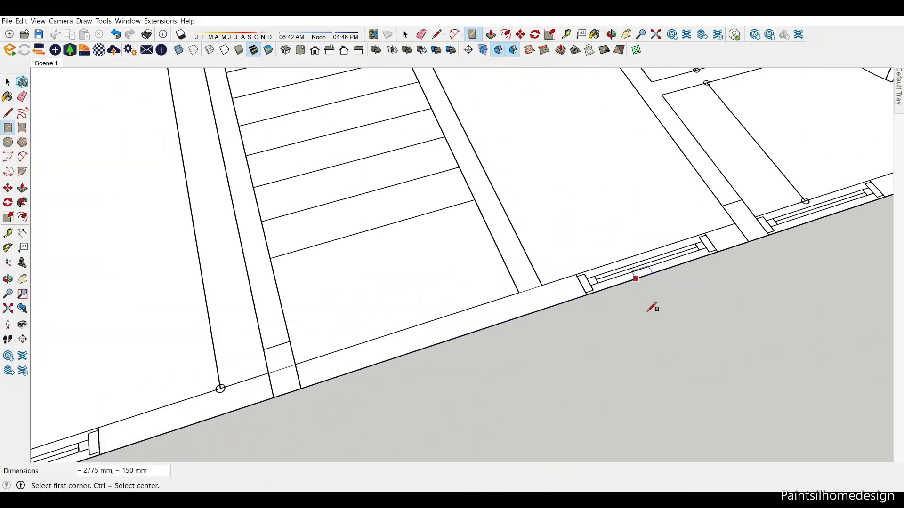
pyautogui.scroll(-3, 504, 303)
pyautogui.scroll(4, 489, 252)
# Push the front wall face to open up the doorway
pyautogui.moveTo(490, 252); pyautogui.dragTo(470, 309, button='middle')
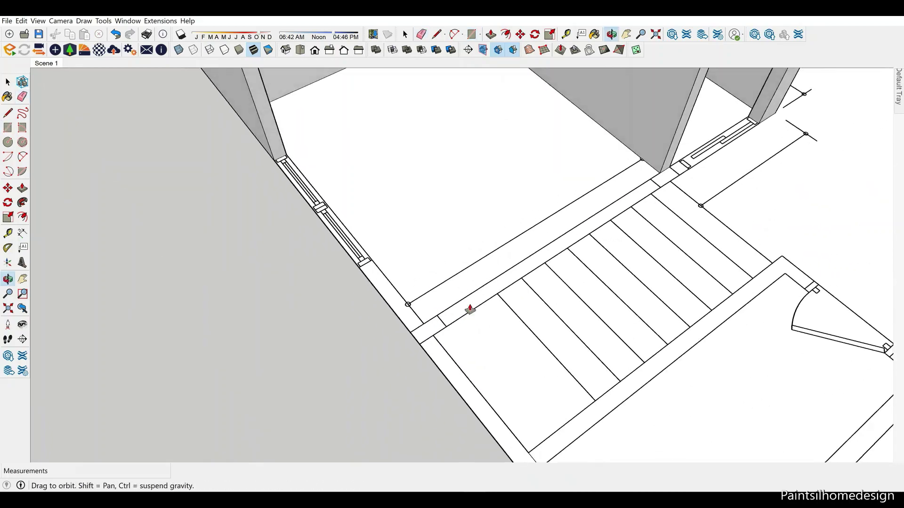
pyautogui.press('space')
pyautogui.scroll(-5, 478, 285)
pyautogui.scroll(3, 412, 208)
pyautogui.scroll(3, 363, 230)
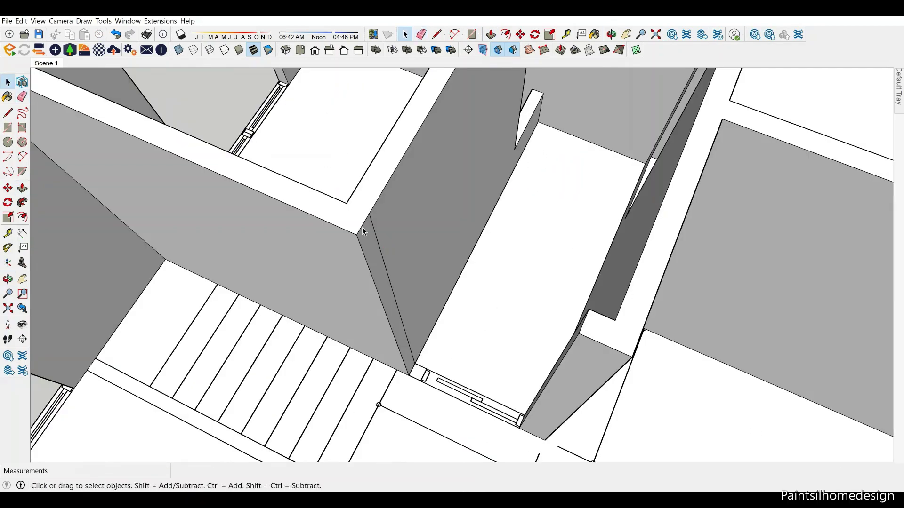
pyautogui.scroll(-5, 377, 258)
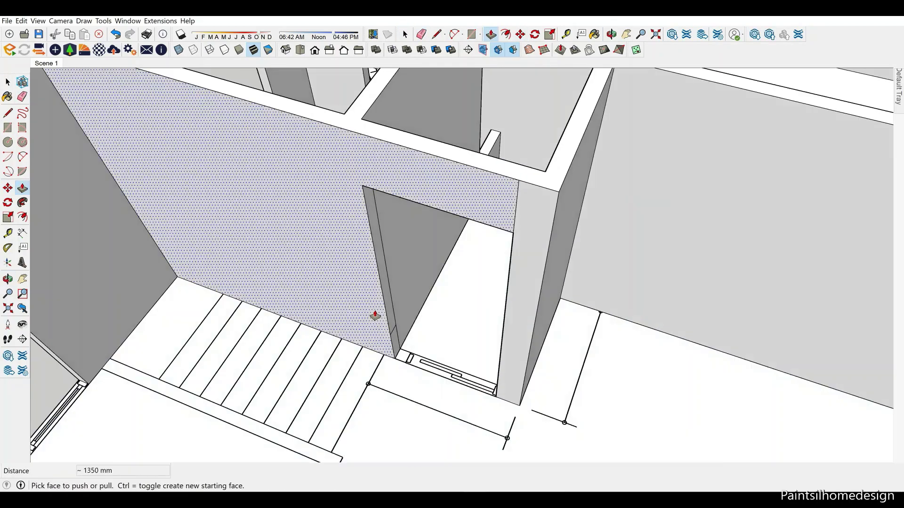
pyautogui.click(401, 317)
# Tilt down onto the plan lines and erase stray edges
pyautogui.press('space')
pyautogui.moveTo(402, 317); pyautogui.dragTo(722, 323, button='middle')
pyautogui.press('e')
pyautogui.scroll(5, 474, 203)
pyautogui.scroll(-5, 473, 204)
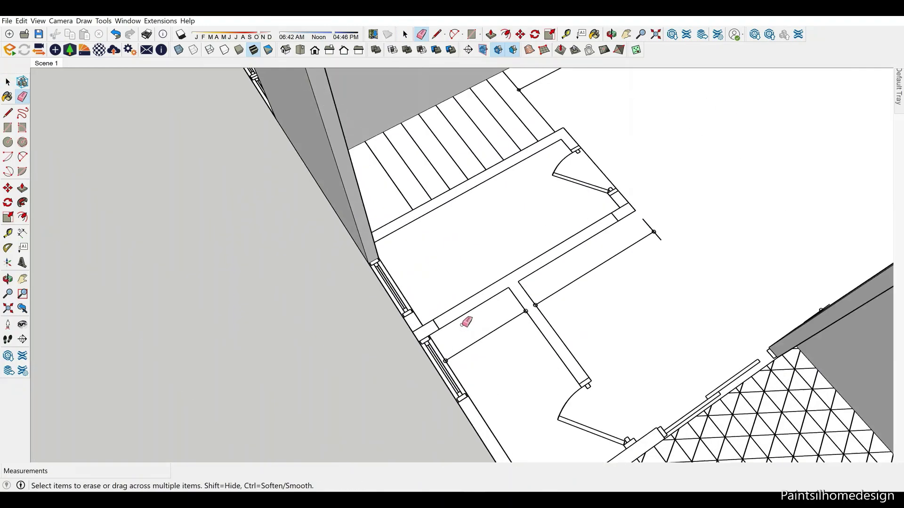
pyautogui.scroll(5, 356, 297)
# Draw a rectangle along the door-jamb wall strip
pyautogui.press('r')
pyautogui.click(437, 332)
pyautogui.scroll(-3, 720, 167)
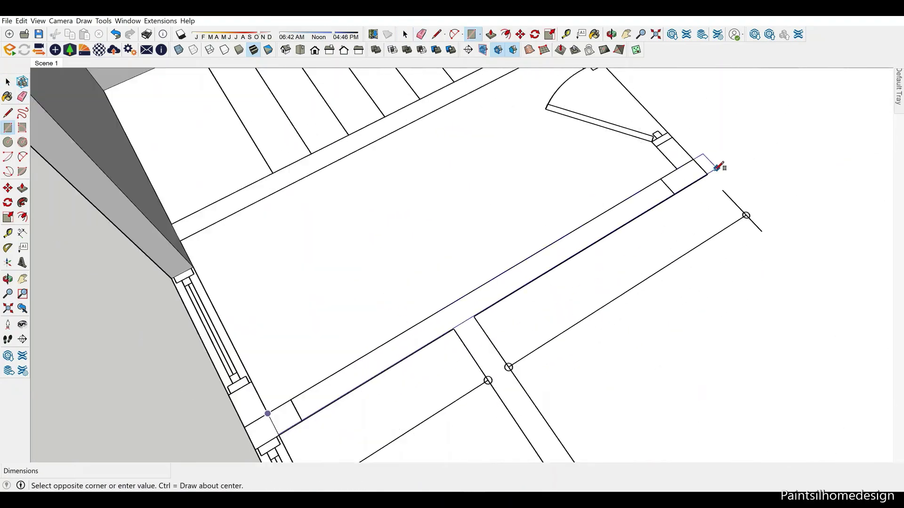
pyautogui.scroll(3, 527, 257)
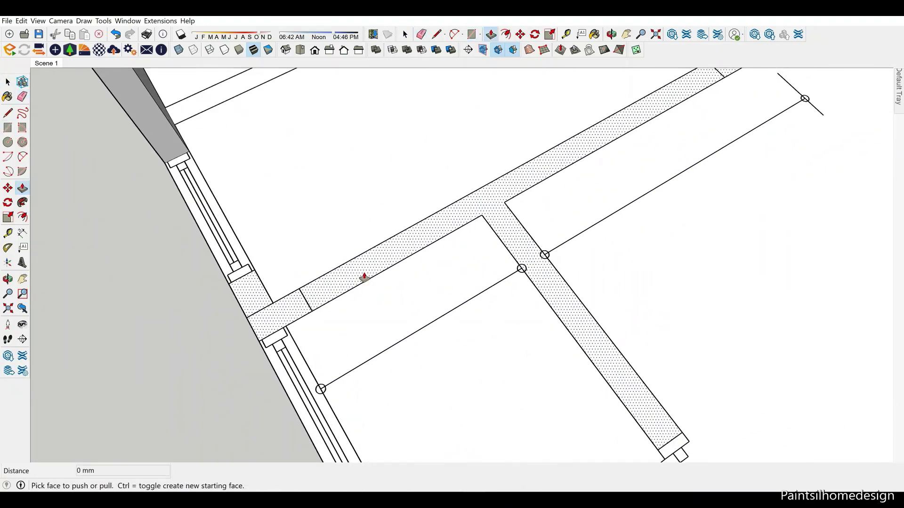
pyautogui.scroll(-5, 362, 262)
pyautogui.scroll(5, 452, 307)
pyautogui.press('e')
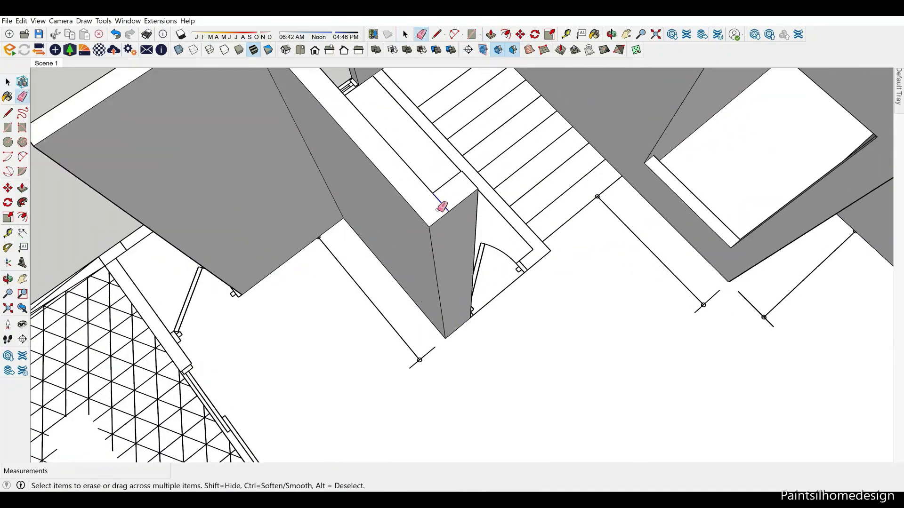
pyautogui.scroll(3, 441, 203)
# Erase the leftover edge at the wall end and raise the narrow strip beside the door
pyautogui.press('r')
pyautogui.click(484, 293)
pyautogui.moveTo(580, 258); pyautogui.dragTo(499, 248, button='middle')
pyautogui.press('e')
pyautogui.press('p')
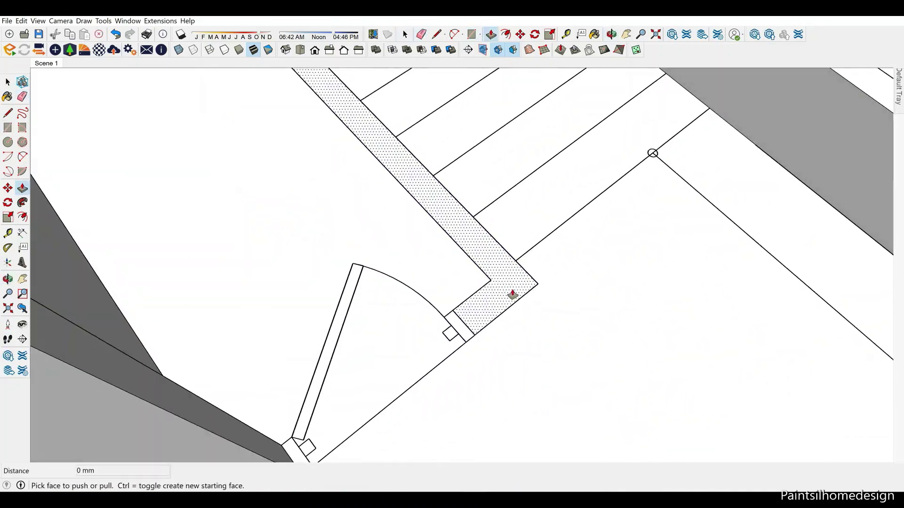
pyautogui.press('space')
pyautogui.moveTo(513, 295)
pyautogui.mouseDown(button='middle')
pyautogui.moveTo(522, 331)
pyautogui.moveTo(569, 178)
pyautogui.moveTo(447, 250)
pyautogui.moveTo(644, 228)
pyautogui.mouseUp(button='middle')
# Orbit around to inspect the new wall pieces from several sides
pyautogui.press('m')
pyautogui.press('space')
pyautogui.press('e')
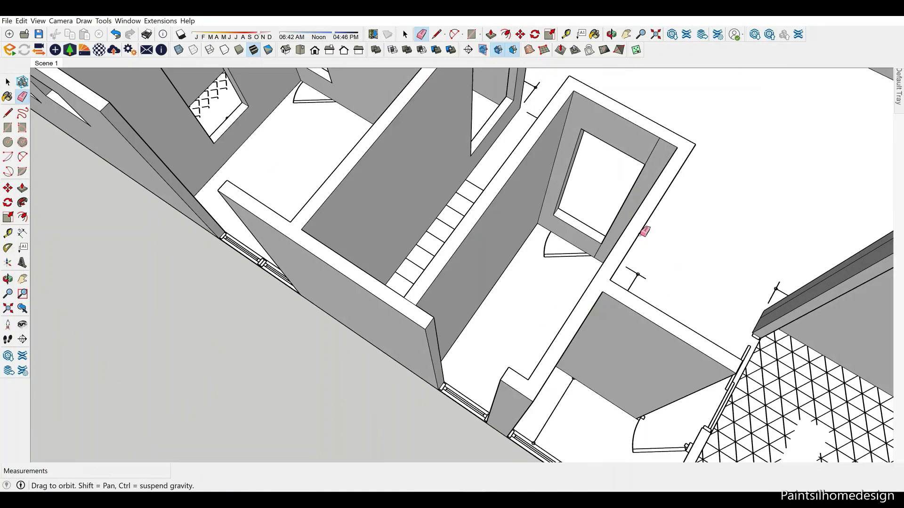
pyautogui.press('space')
pyautogui.scroll(5, 582, 193)
pyautogui.scroll(-3, 583, 193)
pyautogui.moveTo(582, 192); pyautogui.dragTo(411, 183, button='middle')
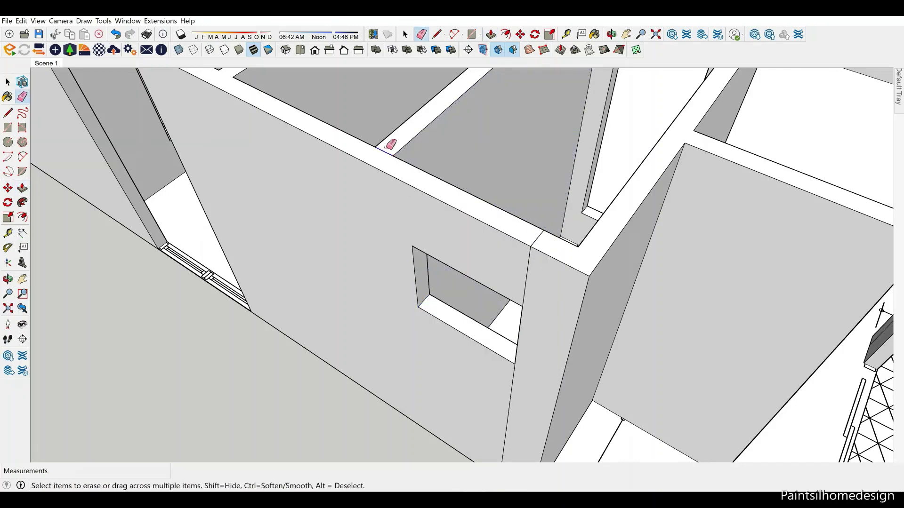
pyautogui.scroll(-2, 528, 262)
pyautogui.moveTo(529, 262)
pyautogui.mouseDown(button='middle')
pyautogui.moveTo(339, 273)
pyautogui.moveTo(748, 210)
pyautogui.moveTo(454, 162)
pyautogui.mouseUp(button='middle')
pyautogui.scroll(2, 437, 141)
# Copy an edge 600 mm along the wall end and erase stray edges
pyautogui.press('m')
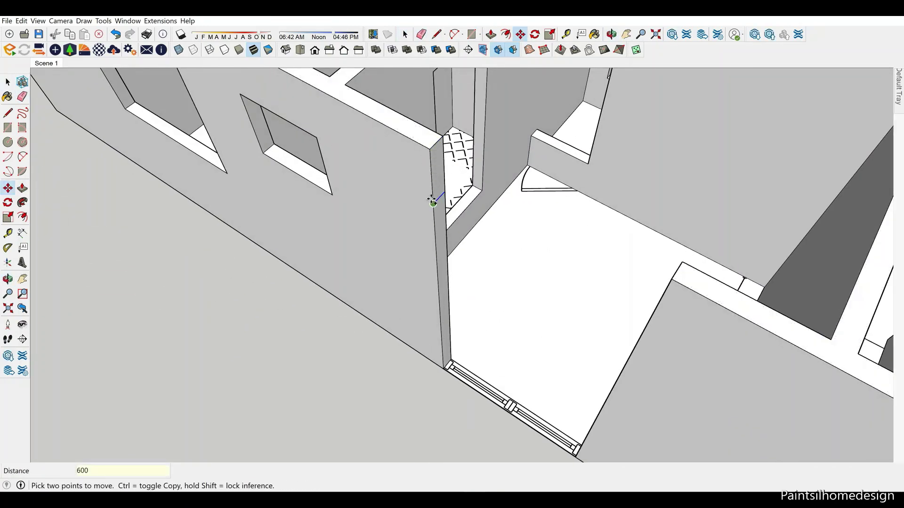
pyautogui.click(433, 218)
pyautogui.scroll(-3, 585, 343)
pyautogui.press('p')
pyautogui.press('e')
pyautogui.moveTo(529, 343)
pyautogui.mouseDown(button='middle')
pyautogui.moveTo(601, 156)
pyautogui.moveTo(620, 328)
pyautogui.mouseUp(button='middle')
pyautogui.scroll(3, 430, 288)
# Draw a wall rectangle beside the tiled floor and push it up 2750 mm
pyautogui.press('space')
pyautogui.scroll(-5, 476, 329)
pyautogui.scroll(3, 611, 329)
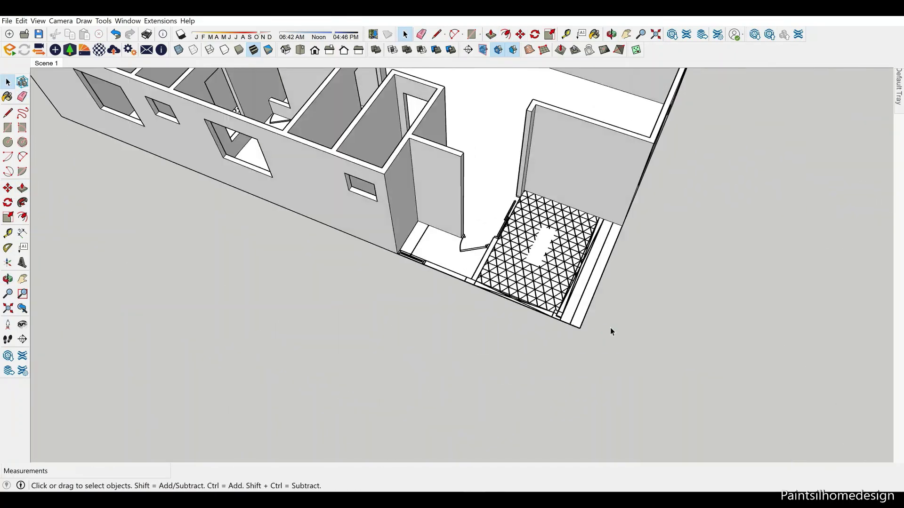
pyautogui.scroll(3, 459, 155)
pyautogui.press('r')
pyautogui.click(459, 154)
pyautogui.moveTo(459, 154); pyautogui.dragTo(431, 301, button='middle')
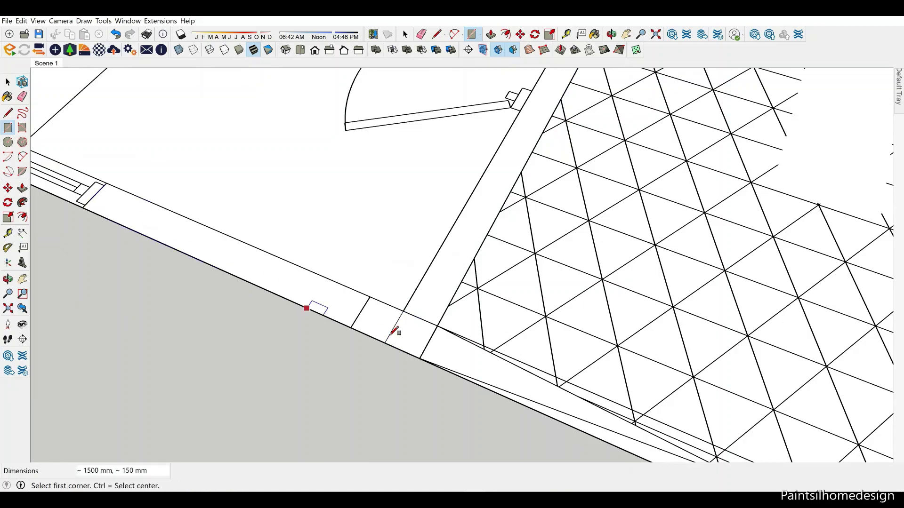
pyautogui.write('2750')
pyautogui.press('Return')
pyautogui.press('space')
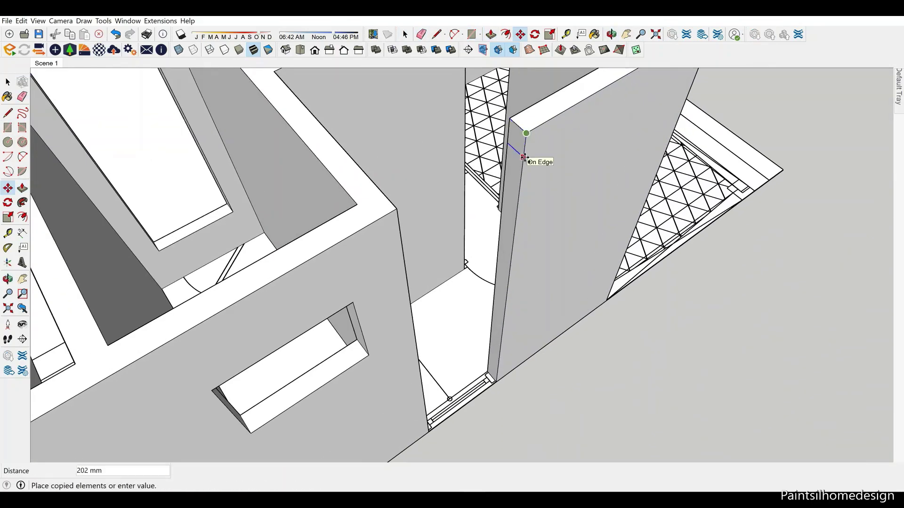
# Copy the new wall's edge 600 mm to mark the opening
pyautogui.press('space')
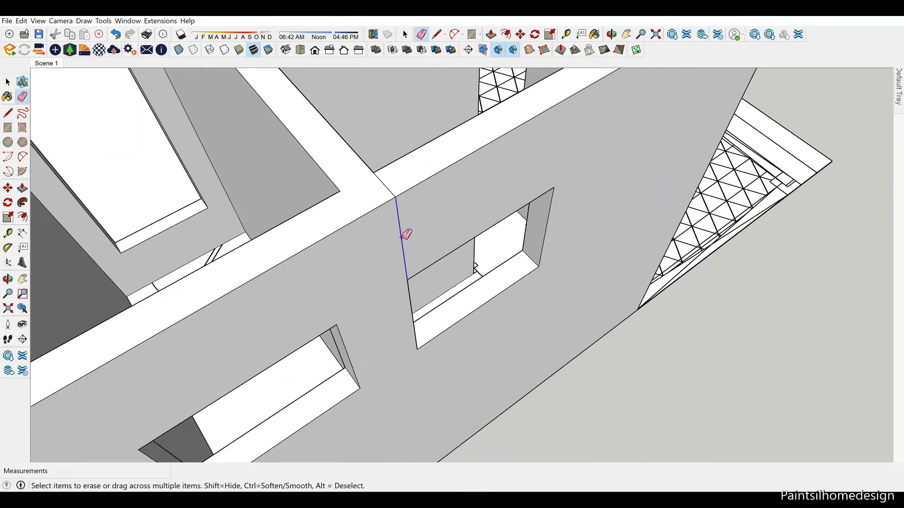
pyautogui.moveTo(403, 232)
pyautogui.mouseDown(button='middle')
pyautogui.moveTo(181, 263)
pyautogui.moveTo(721, 319)
pyautogui.moveTo(692, 128)
pyautogui.mouseUp(button='middle')
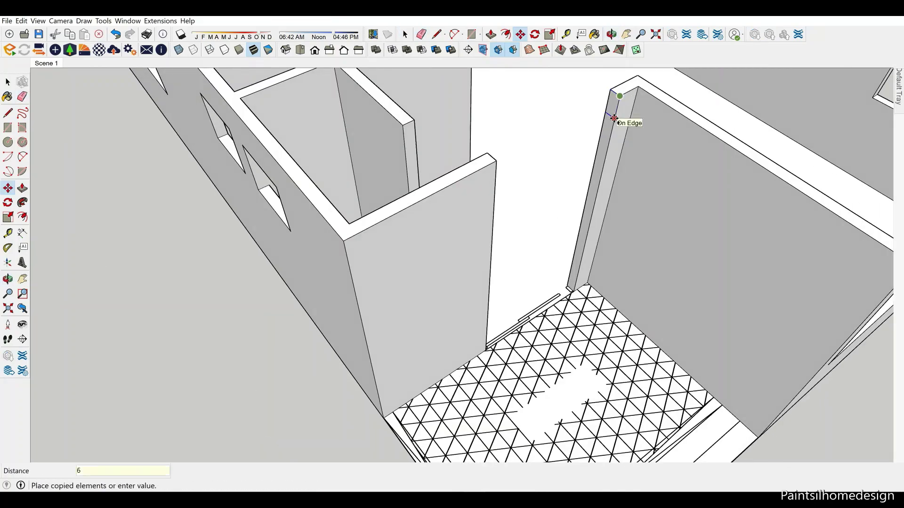
pyautogui.press('space')
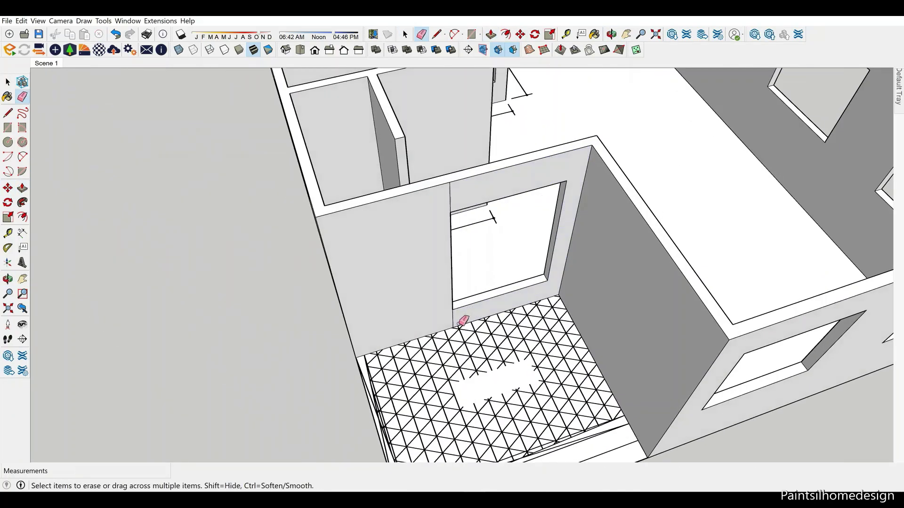
pyautogui.moveTo(464, 317); pyautogui.dragTo(439, 327, button='middle')
pyautogui.scroll(5, 417, 200)
pyautogui.press('m')
pyautogui.click(421, 121)
pyautogui.press('ctrl')
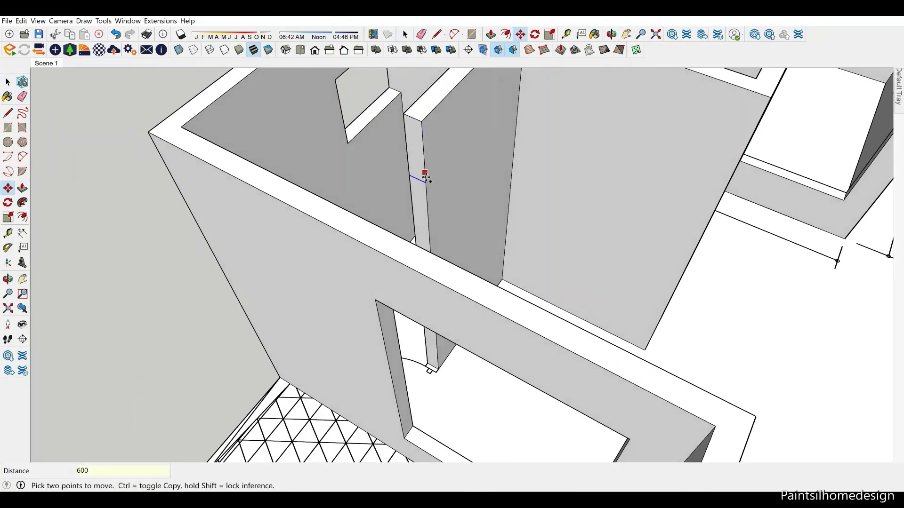
pyautogui.press('Return')
pyautogui.moveTo(428, 199)
pyautogui.mouseDown(button='middle')
pyautogui.moveTo(216, 226)
pyautogui.moveTo(413, 310)
pyautogui.moveTo(333, 255)
pyautogui.moveTo(418, 246)
pyautogui.moveTo(564, 262)
pyautogui.mouseUp(button='middle')
# Draw a step rectangle at the tiled floor's outer edge and extrude it 150 mm
pyautogui.press('p')
pyautogui.press('e')
pyautogui.press('r')
pyautogui.scroll(5, 515, 182)
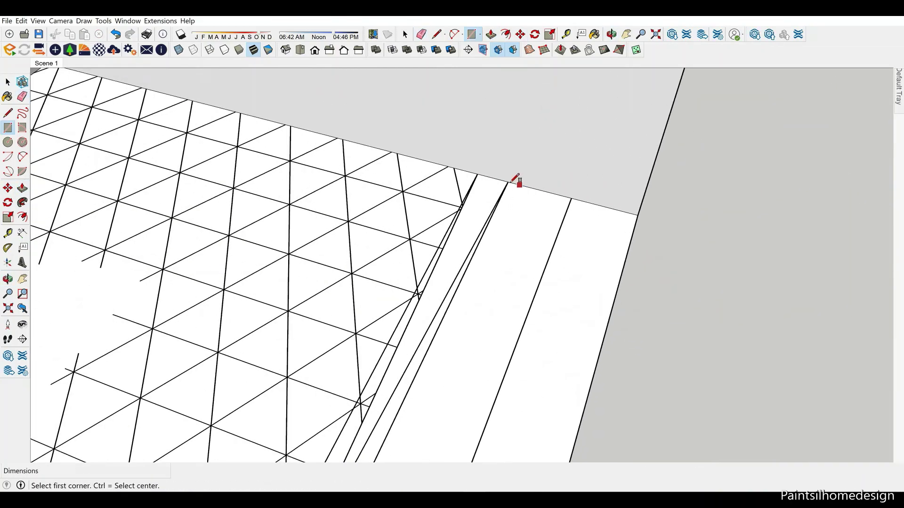
pyautogui.click(515, 181)
pyautogui.scroll(-3, 515, 181)
pyautogui.scroll(2, 456, 391)
pyautogui.write('150')
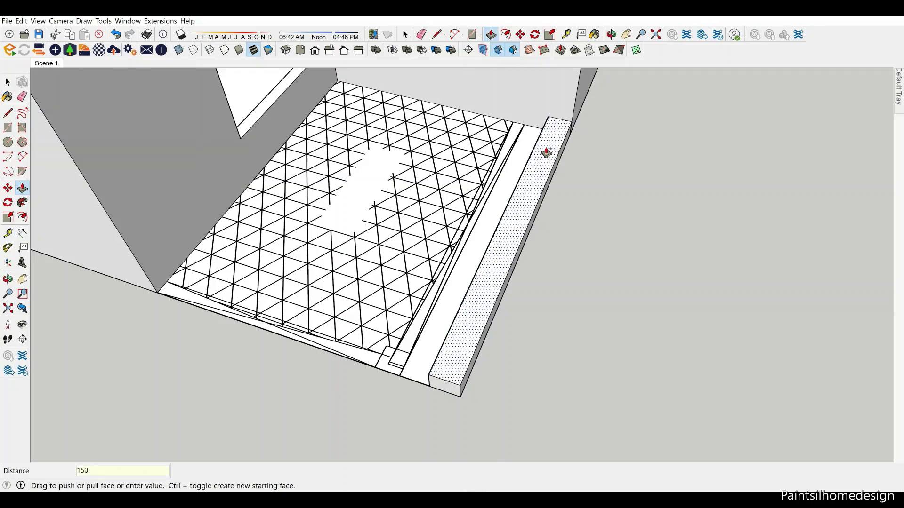
pyautogui.press('Return')
pyautogui.scroll(-5, 480, 244)
pyautogui.moveTo(480, 244); pyautogui.dragTo(619, 313, button='middle')
# Raise the ledge strip by 150 mm
pyautogui.press('r')
pyautogui.press('p')
pyautogui.scroll(-5, 312, 319)
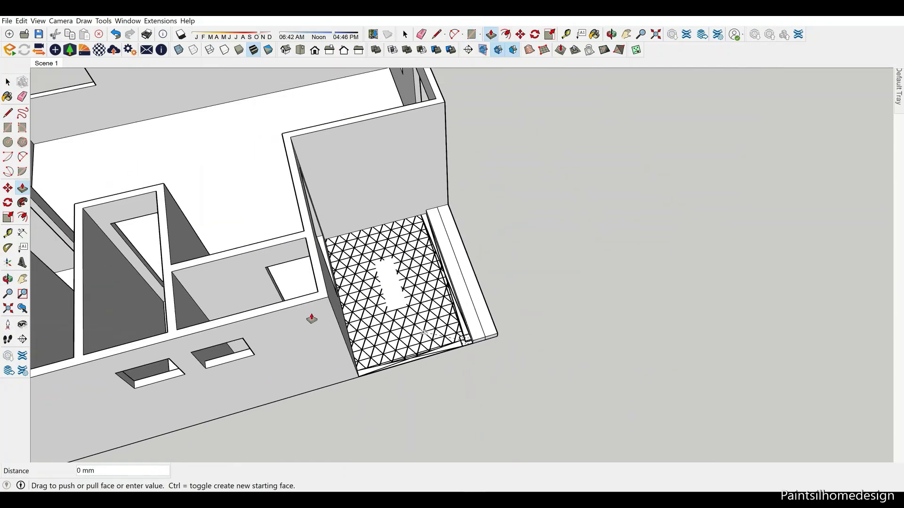
pyautogui.scroll(5, 312, 320)
pyautogui.press('r')
pyautogui.press('p')
pyautogui.click(674, 376)
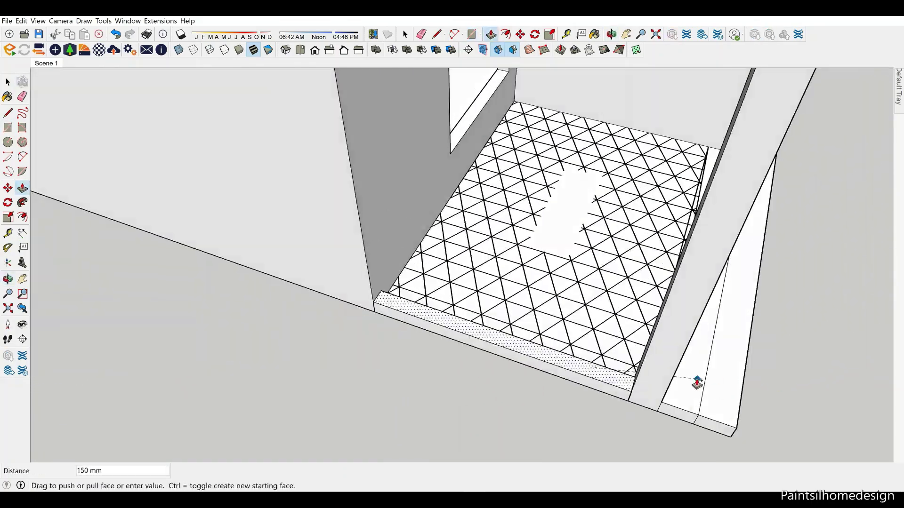
pyautogui.moveTo(697, 382); pyautogui.dragTo(646, 323, button='middle')
pyautogui.press('space')
# Copy geometry from the door column corner with Move-copy
pyautogui.press('m')
pyautogui.scroll(5, 339, 176)
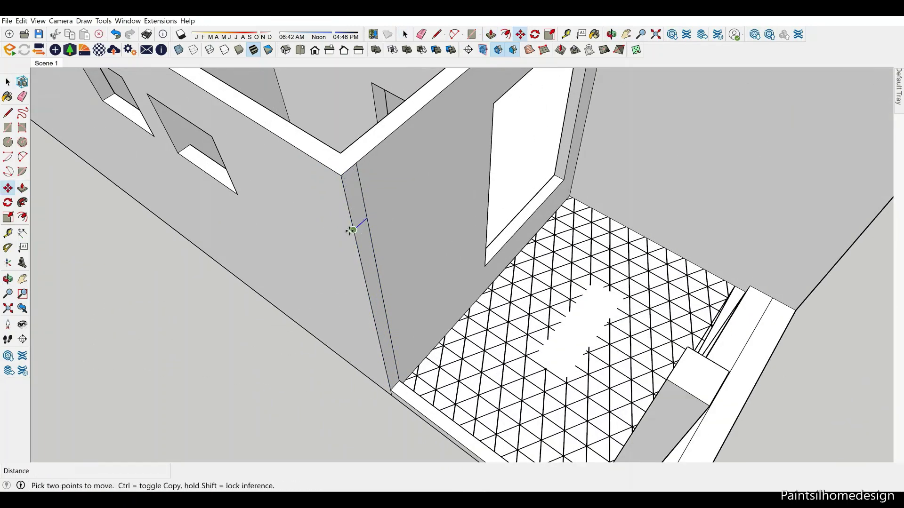
pyautogui.scroll(-5, 357, 230)
pyautogui.moveTo(556, 302); pyautogui.dragTo(403, 307, button='middle')
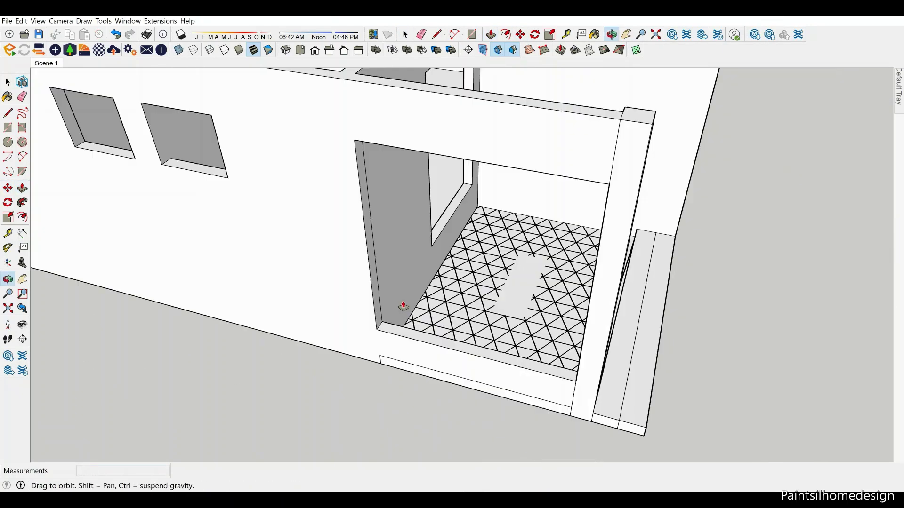
pyautogui.press('e')
pyautogui.scroll(5, 582, 400)
pyautogui.scroll(-5, 345, 254)
pyautogui.moveTo(607, 285); pyautogui.dragTo(302, 330, button='middle')
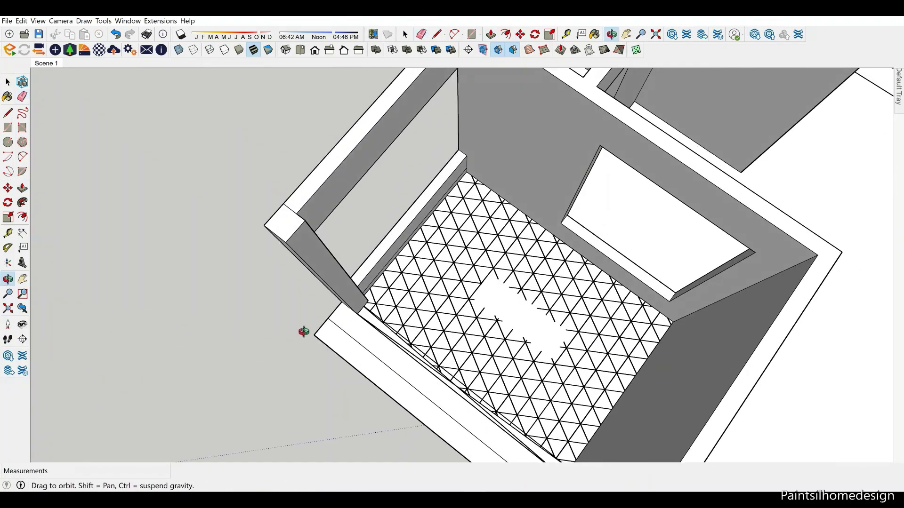
pyautogui.press('m')
pyautogui.scroll(4, 288, 162)
pyautogui.click(288, 162)
pyautogui.press('ctrl')
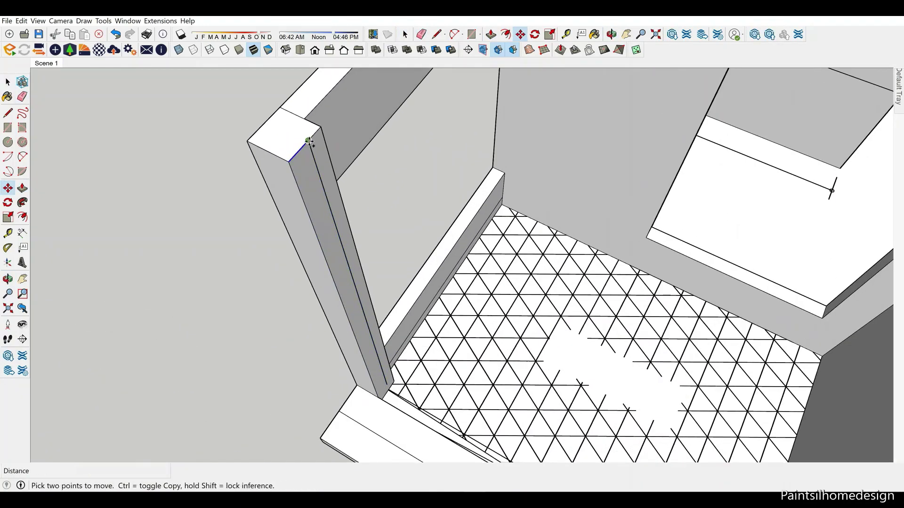
# Draw a line at the door column base and erase stray edges
pyautogui.press('p')
pyautogui.scroll(-4, 333, 234)
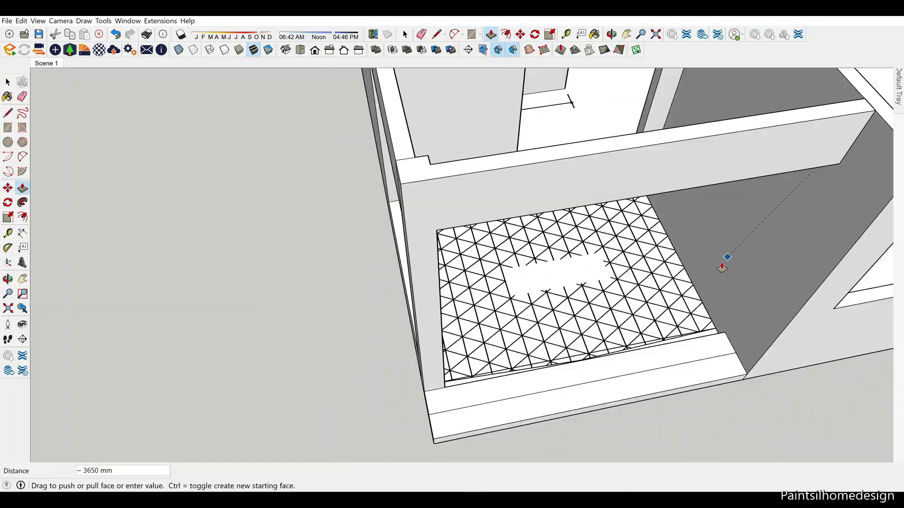
pyautogui.scroll(4, 370, 317)
pyautogui.press('l')
pyautogui.click(381, 306)
pyautogui.moveTo(384, 348); pyautogui.dragTo(283, 342, button='middle')
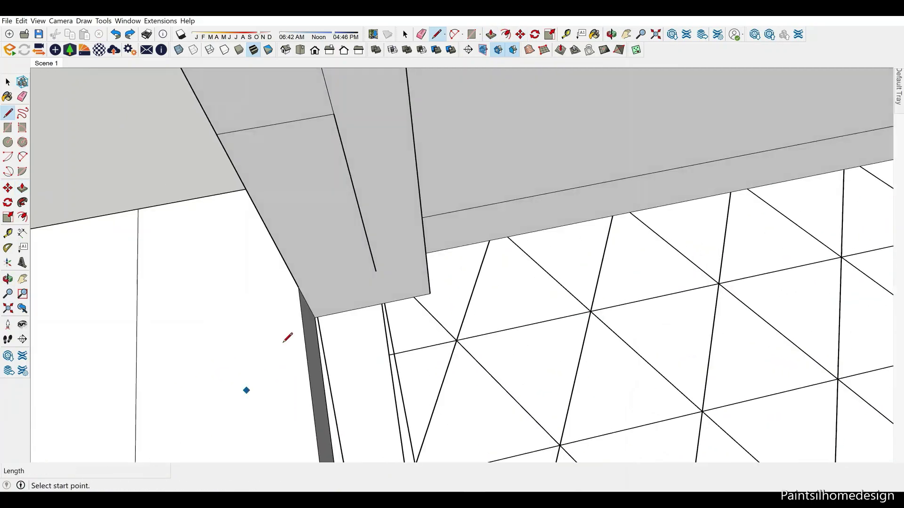
pyautogui.press('Return')
pyautogui.press('e')
pyautogui.scroll(-4, 380, 174)
pyautogui.moveTo(380, 174); pyautogui.dragTo(630, 292, button='middle')
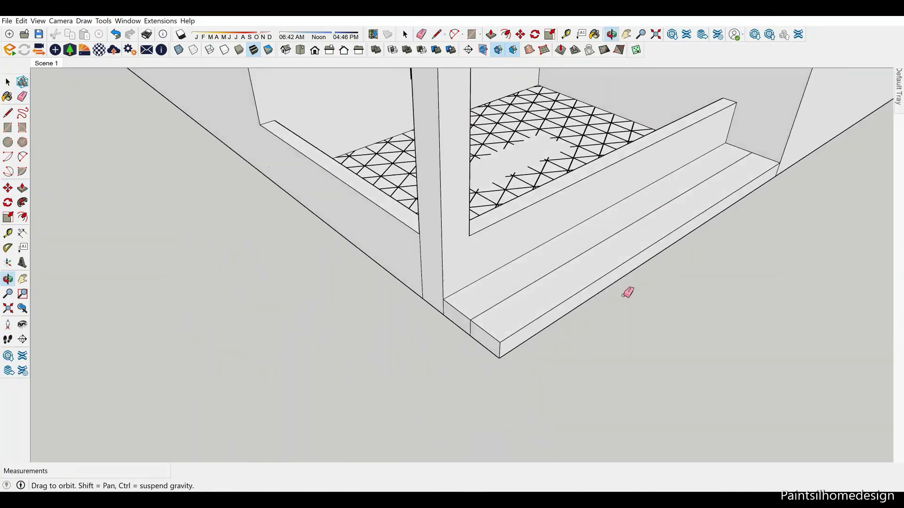
# Push the step face out 50 mm
pyautogui.press('p')
pyautogui.scroll(3, 524, 326)
pyautogui.scroll(-3, 456, 357)
pyautogui.moveTo(456, 357); pyautogui.dragTo(409, 279, button='middle')
pyautogui.press('e')
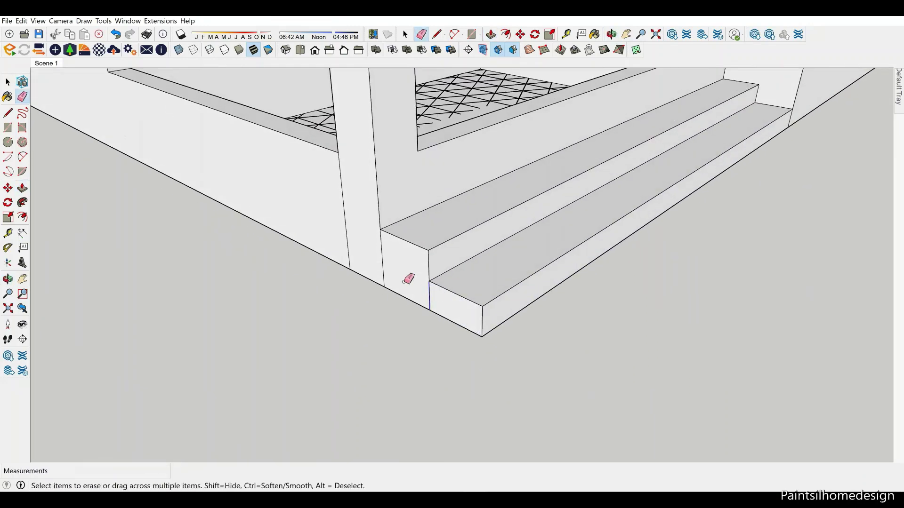
pyautogui.scroll(2, 427, 288)
pyautogui.write('450')
pyautogui.press('Return')
pyautogui.scroll(2, 462, 262)
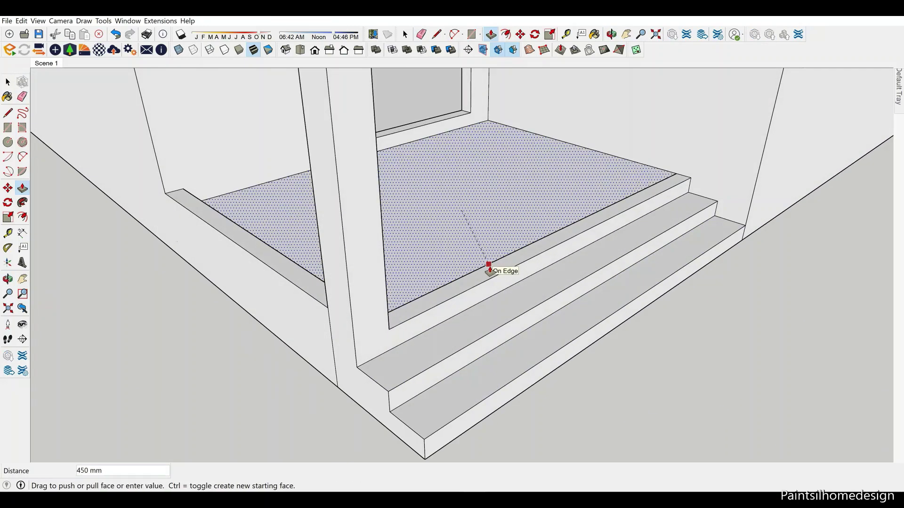
pyautogui.scroll(-3, 489, 271)
pyautogui.press('e')
pyautogui.moveTo(489, 270); pyautogui.dragTo(510, 343, button='middle')
# Extrude the narrow ledge face in the opening 90 mm
pyautogui.press('p')
pyautogui.click(385, 322)
pyautogui.write('90')
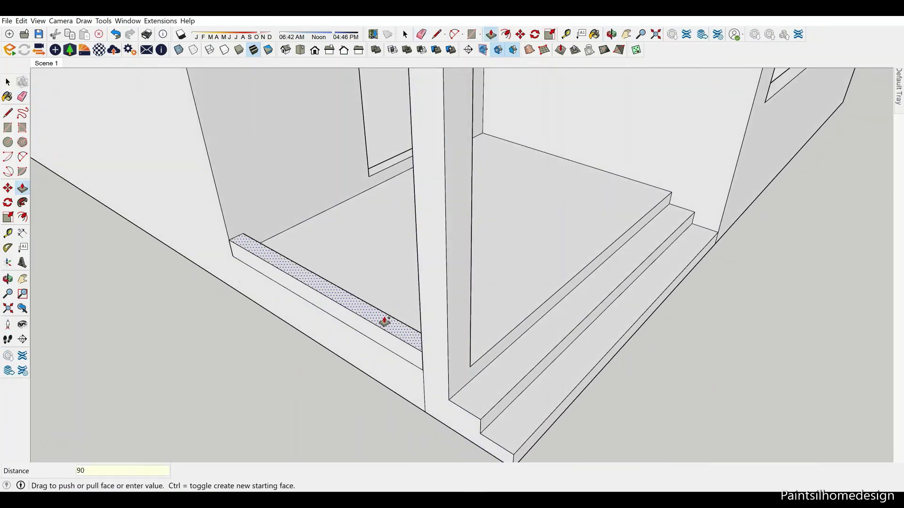
pyautogui.press('Return')
pyautogui.scroll(-5, 385, 322)
pyautogui.moveTo(385, 322); pyautogui.dragTo(448, 282, button='middle')
# Orbit around the house to inspect the other walls and rooms
pyautogui.press('space')
pyautogui.scroll(-5, 537, 283)
pyautogui.scroll(10, 507, 298)
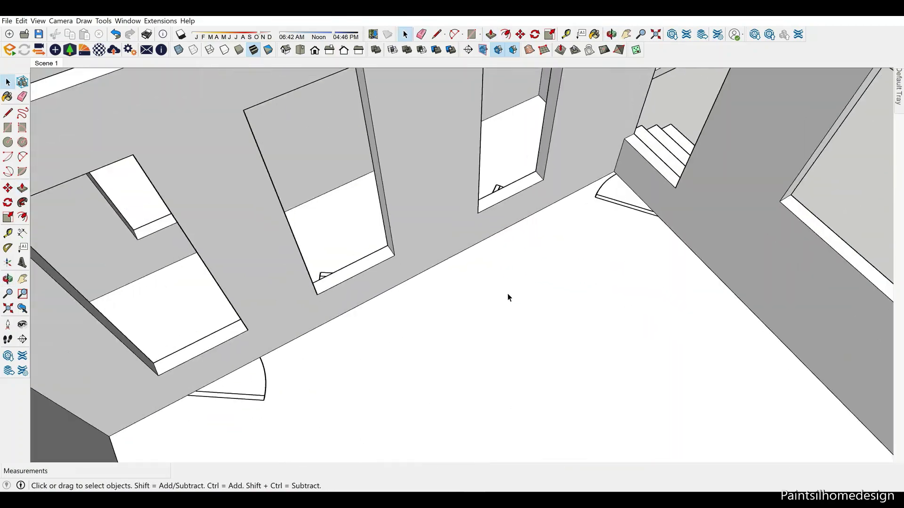
pyautogui.press('p')
pyautogui.scroll(-3, 427, 313)
pyautogui.moveTo(428, 313); pyautogui.dragTo(357, 353, button='middle')
pyautogui.press('e')
pyautogui.press('p')
pyautogui.scroll(3, 634, 174)
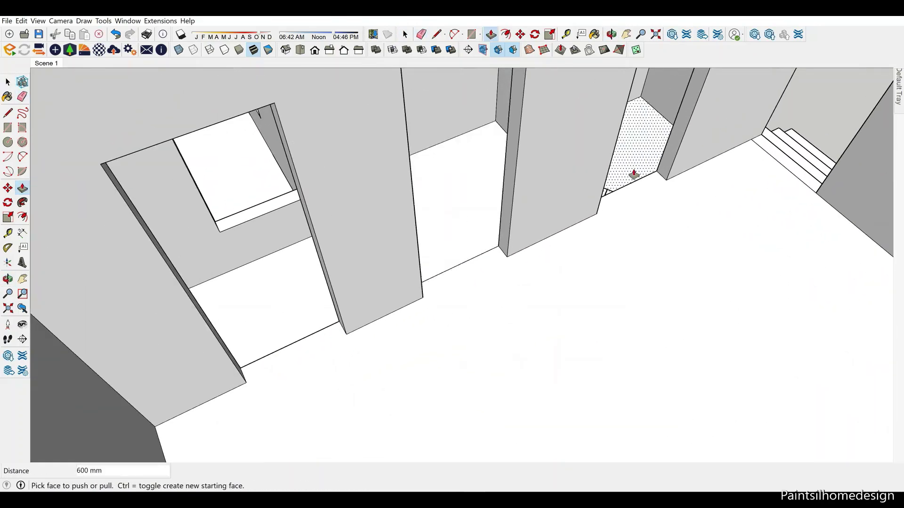
pyautogui.scroll(-3, 494, 263)
pyautogui.press('p')
pyautogui.scroll(-5, 348, 252)
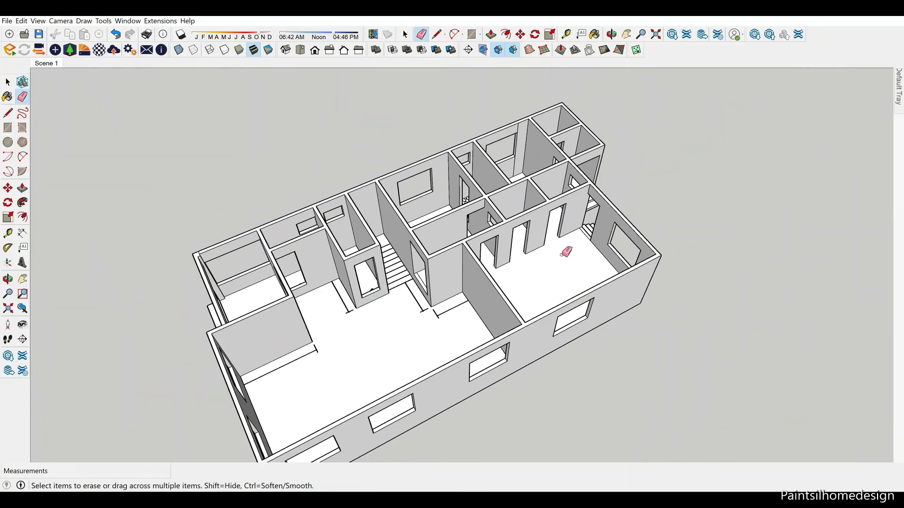
pyautogui.moveTo(567, 252); pyautogui.dragTo(466, 317, button='middle')
pyautogui.press('p')
pyautogui.scroll(5, 481, 271)
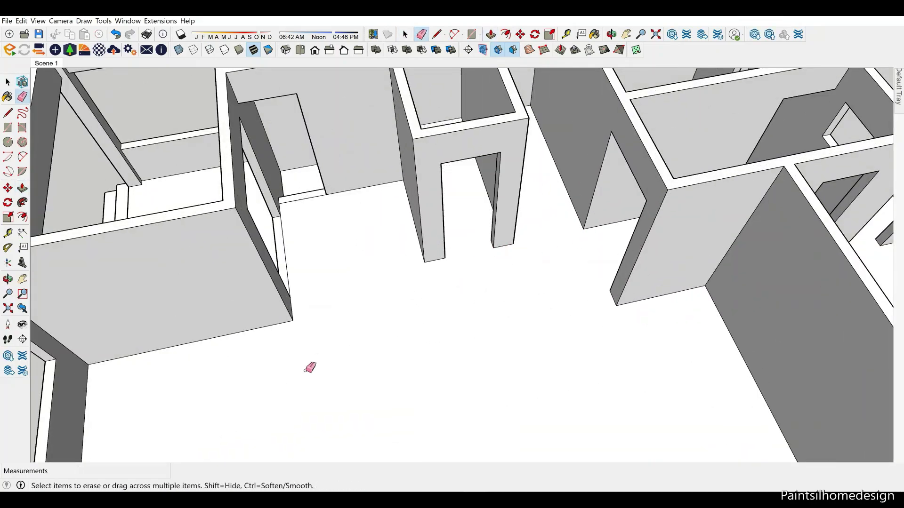
# Look down into a room with a window, then orbit to another corner with steps
pyautogui.moveTo(310, 368)
pyautogui.mouseDown(button='middle')
pyautogui.moveTo(495, 262)
pyautogui.moveTo(459, 262)
pyautogui.mouseUp(button='middle')
pyautogui.scroll(3, 451, 236)
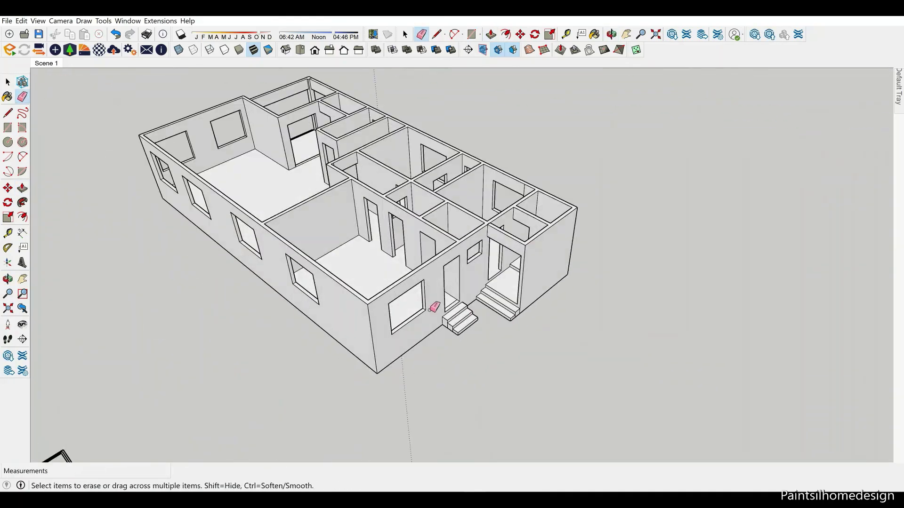
pyautogui.scroll(5, 433, 308)
pyautogui.scroll(-1, 546, 344)
pyautogui.scroll(5, 410, 367)
pyautogui.scroll(2, 297, 256)
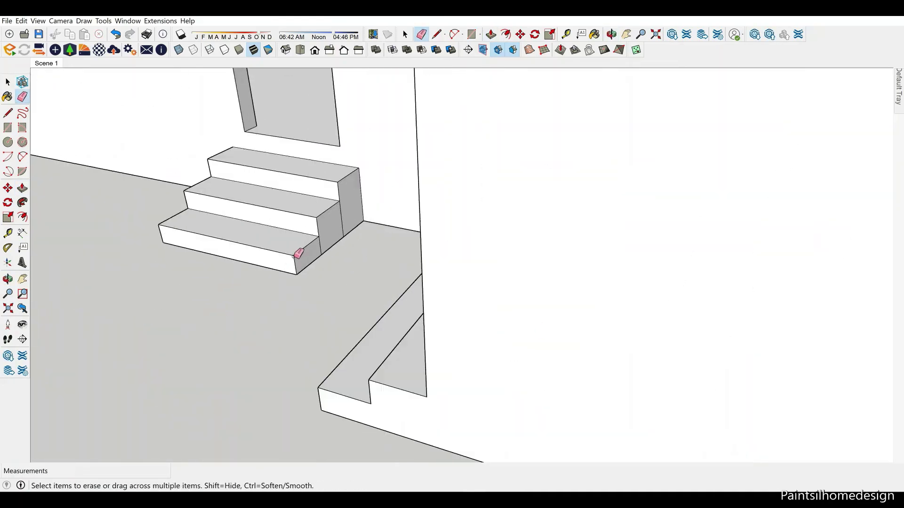
pyautogui.scroll(-5, 569, 363)
pyautogui.moveTo(569, 363); pyautogui.dragTo(616, 337, button='middle')
pyautogui.scroll(5, 504, 333)
# Move-copy the frame edge across the opening as an x3 array to divide the window
pyautogui.scroll(3, 439, 343)
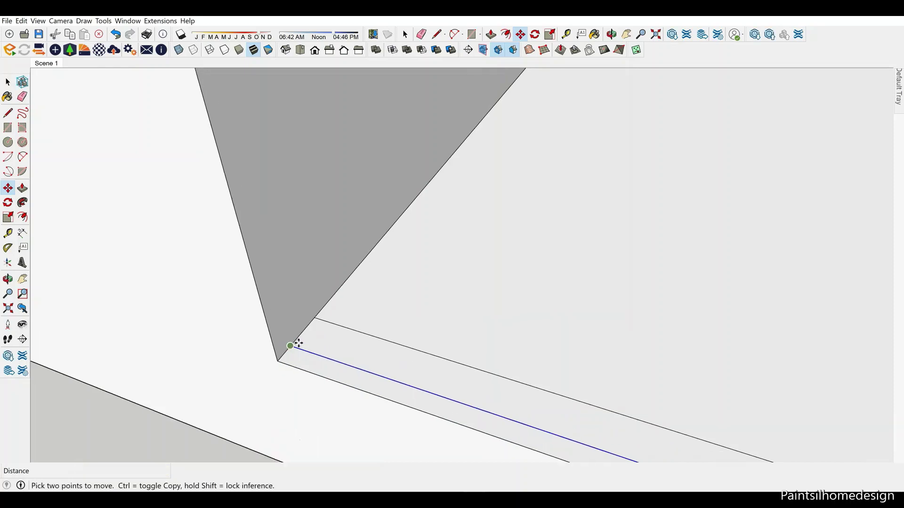
pyautogui.rightClick(309, 328)
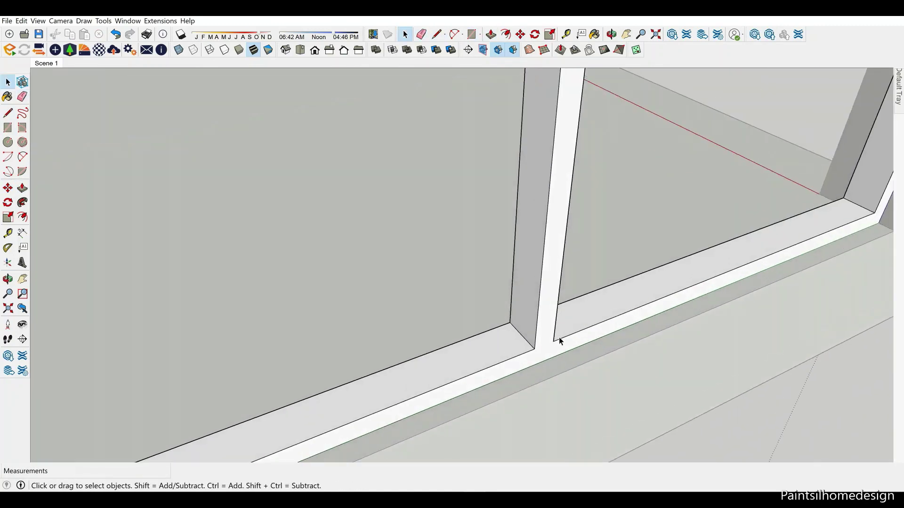
pyautogui.click(557, 342)
pyautogui.scroll(1, 546, 346)
pyautogui.press('m')
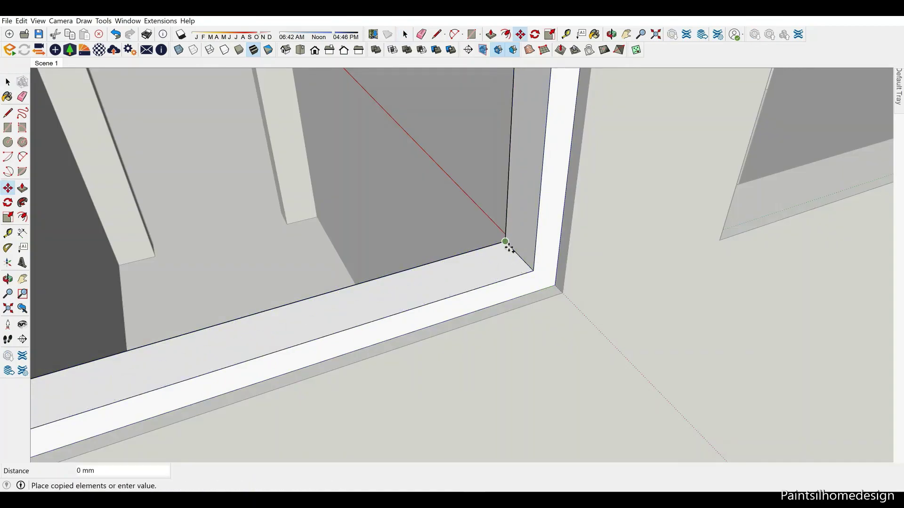
pyautogui.scroll(1, 505, 242)
pyautogui.click(512, 249)
pyautogui.write('x3')
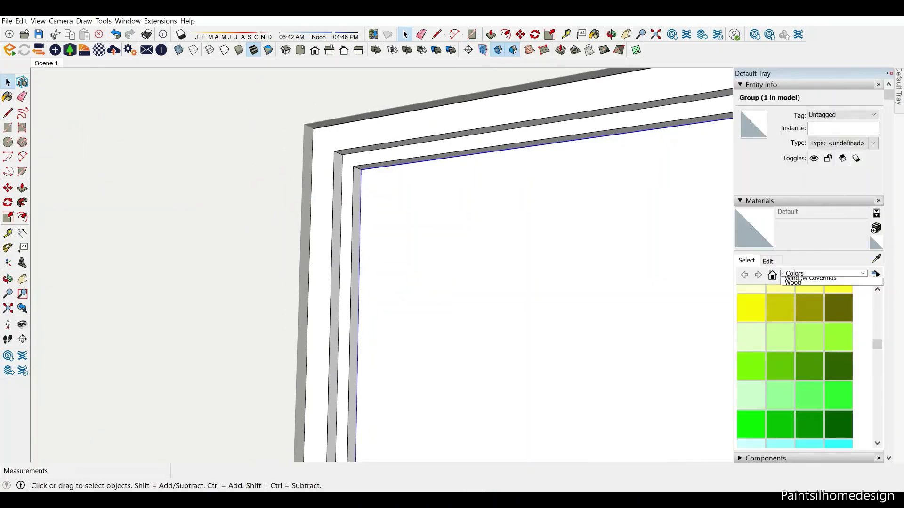
# Paint the window panes with Translucent Glass Gray
pyautogui.click(807, 318)
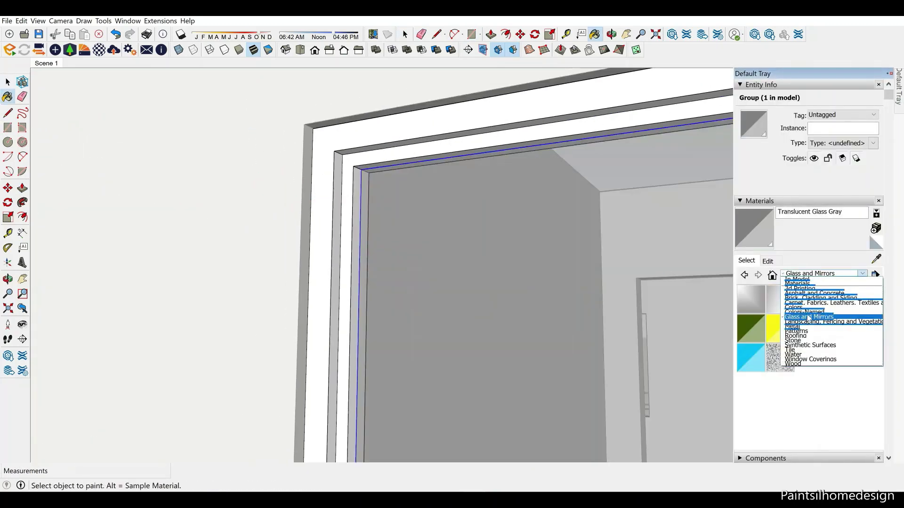
pyautogui.click(796, 309)
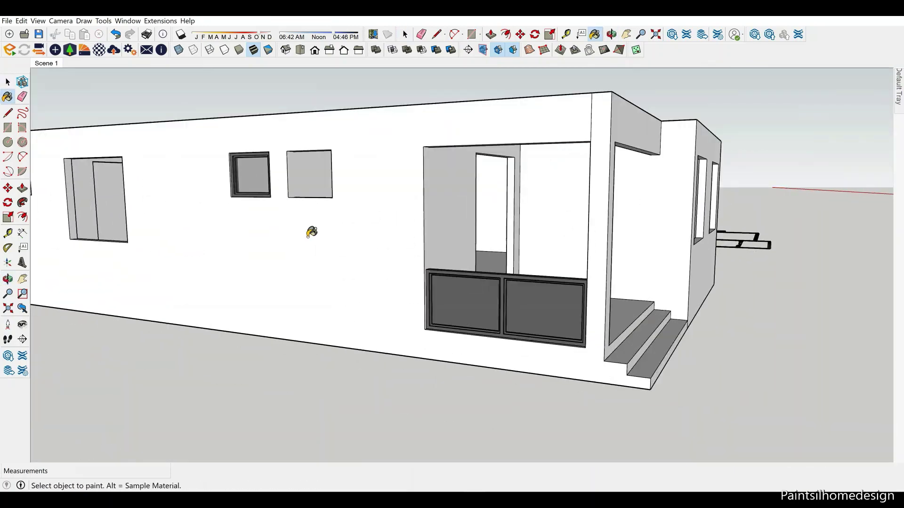
pyautogui.press('space')
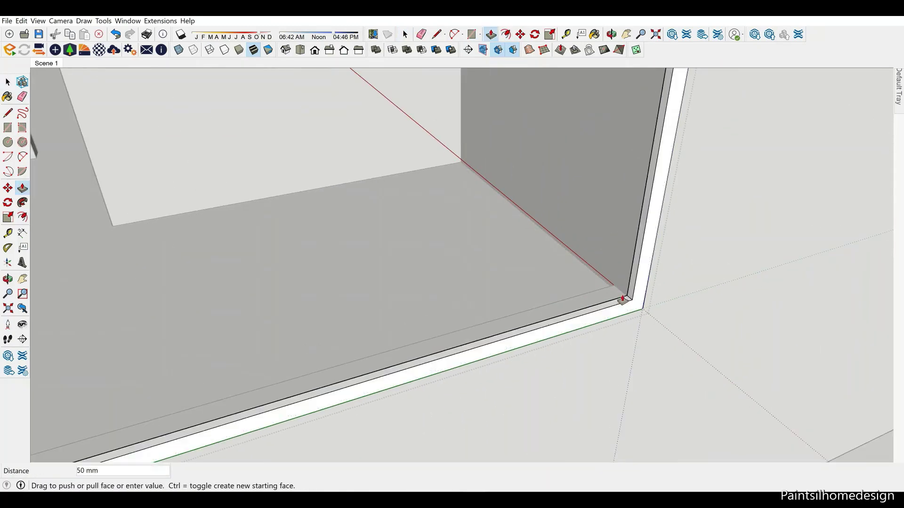
# Finish the 50 mm frame extrusion and copy a frame edge 25 mm inward
pyautogui.press('space')
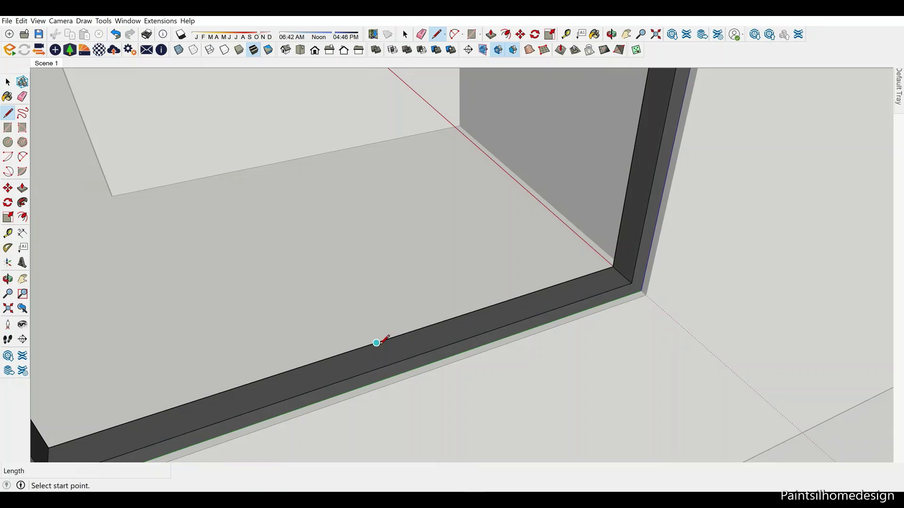
pyautogui.scroll(3, 376, 343)
pyautogui.press('space')
pyautogui.click(400, 367)
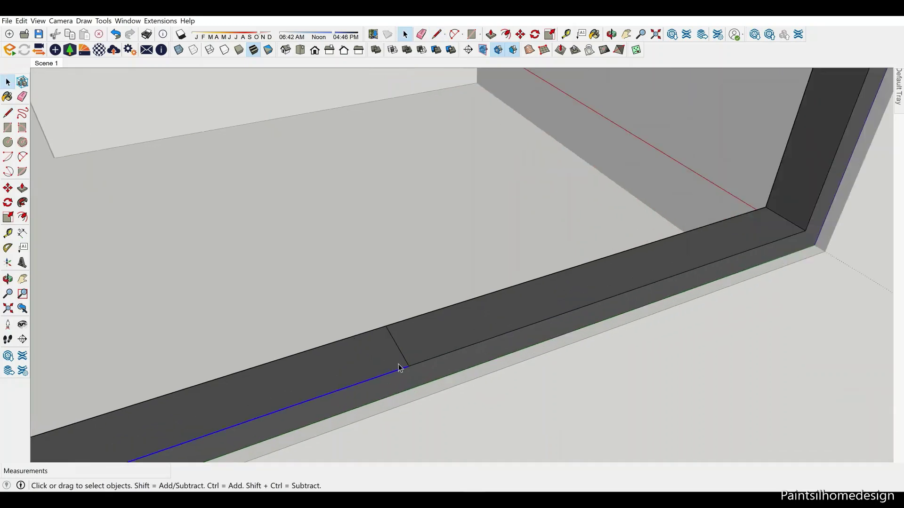
pyautogui.press('m')
pyautogui.press('ctrl')
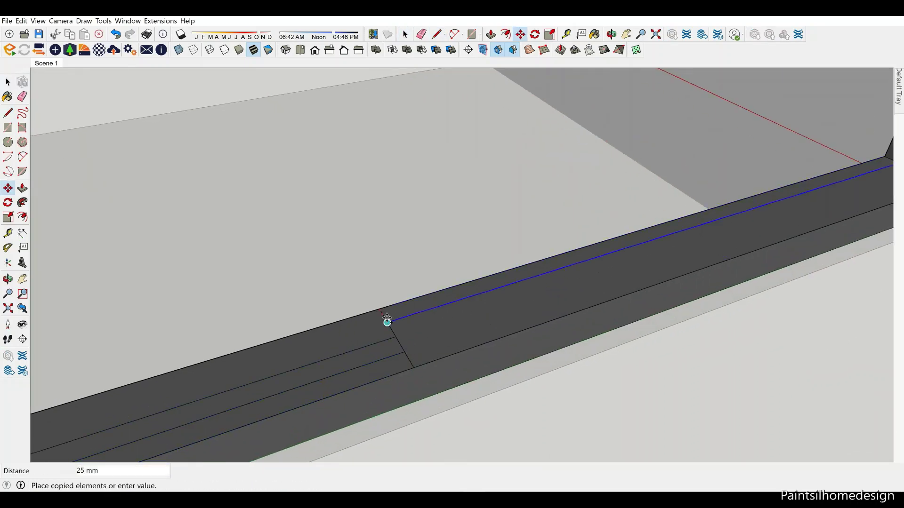
# Push/pull the inner frame strip to shape the window frame
pyautogui.press('p')
pyautogui.click(403, 393)
pyautogui.scroll(-5, 594, 115)
pyautogui.scroll(5, 409, 399)
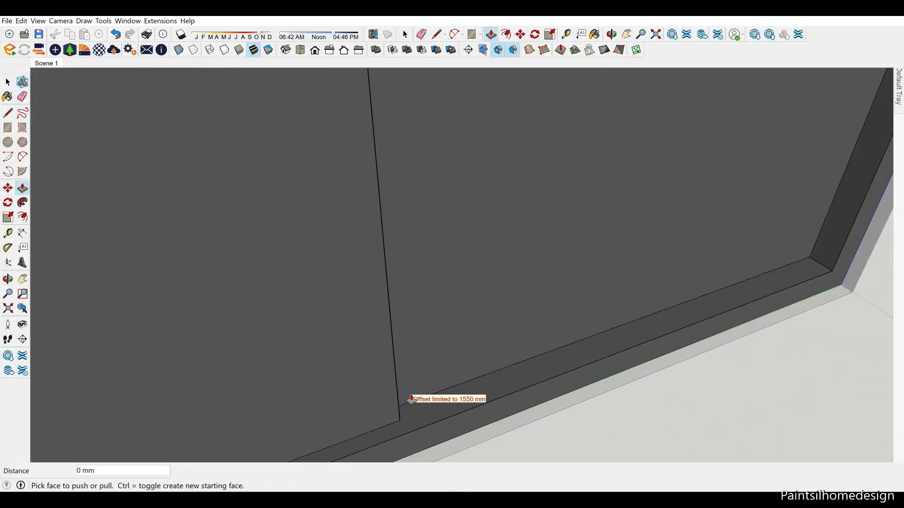
pyautogui.click(360, 349)
# Draw the glass pane rectangle across the frame and reverse its face
pyautogui.press('r')
pyautogui.click(730, 246)
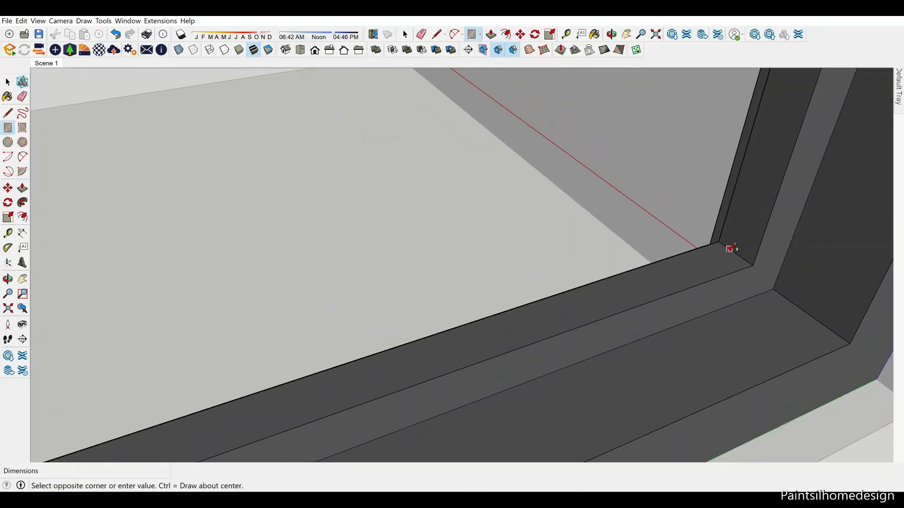
pyautogui.scroll(-5, 745, 309)
pyautogui.moveTo(471, 235); pyautogui.dragTo(480, 231, button='middle')
pyautogui.scroll(5, 460, 133)
pyautogui.scroll(3, 480, 125)
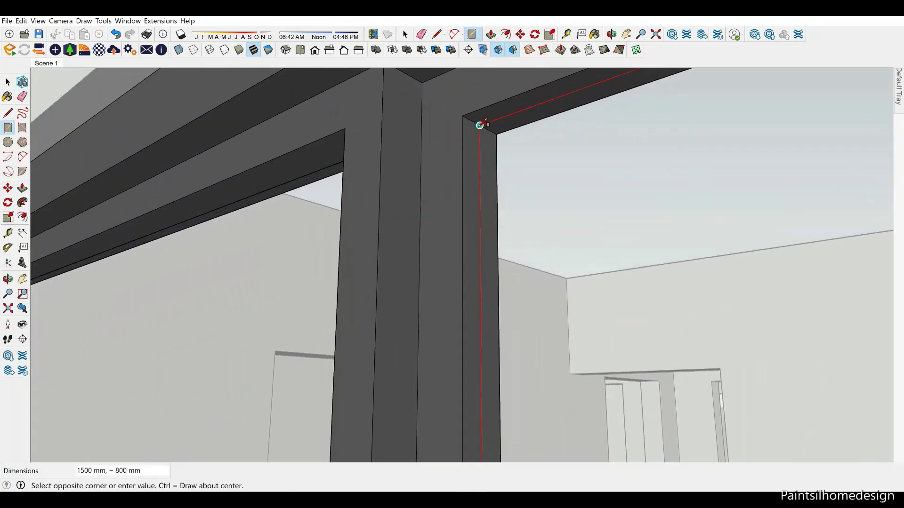
pyautogui.click(480, 126)
pyautogui.rightClick(490, 149)
pyautogui.click(520, 253)
# Copy the finished glazed window into another wall opening
pyautogui.press('b')
pyautogui.press('space')
pyautogui.scroll(-3, 521, 168)
pyautogui.press('m')
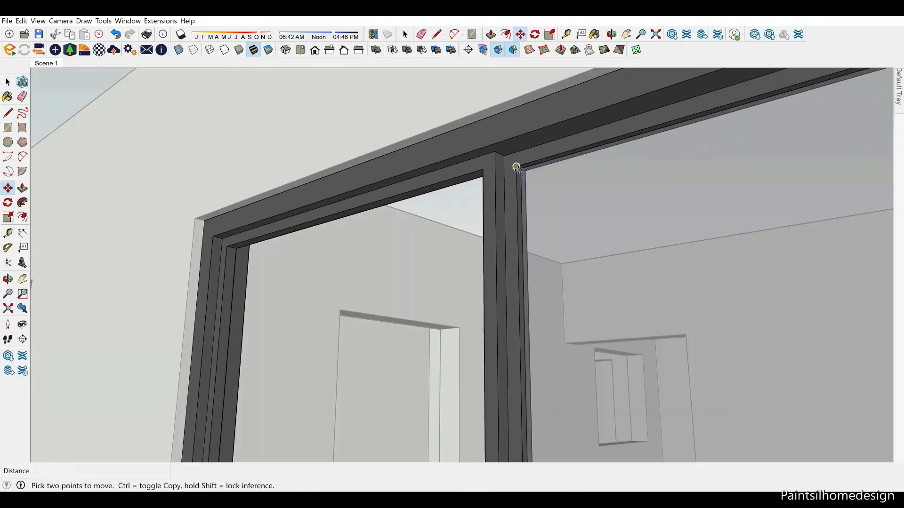
pyautogui.click(518, 167)
pyautogui.press('space')
pyautogui.scroll(-10, 497, 241)
pyautogui.click(546, 329)
pyautogui.scroll(3, 546, 329)
# Orbit to the front of the house with the stairs to find the next window spot
pyautogui.press('m')
pyautogui.scroll(-5, 444, 327)
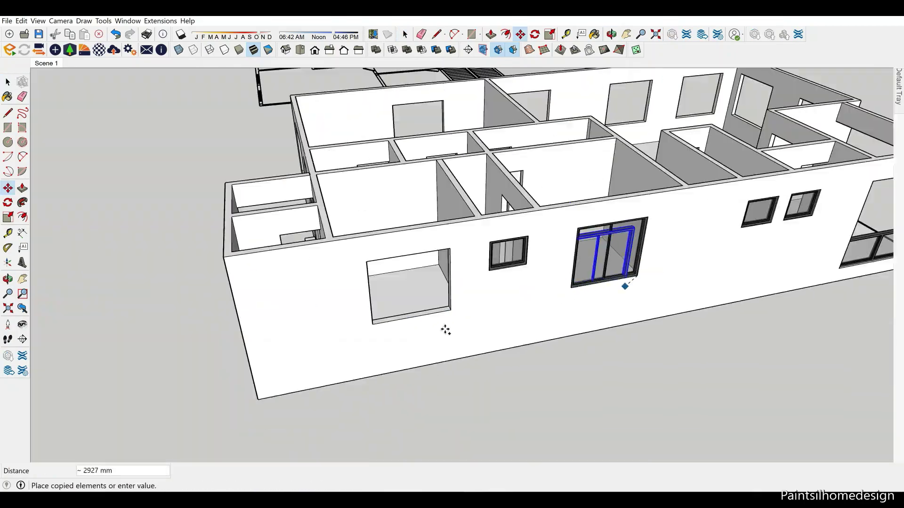
pyautogui.moveTo(444, 327)
pyautogui.mouseDown(button='middle')
pyautogui.moveTo(588, 290)
pyautogui.moveTo(529, 226)
pyautogui.mouseUp(button='middle')
pyautogui.press('space')
pyautogui.scroll(3, 588, 290)
pyautogui.scroll(-5, 558, 299)
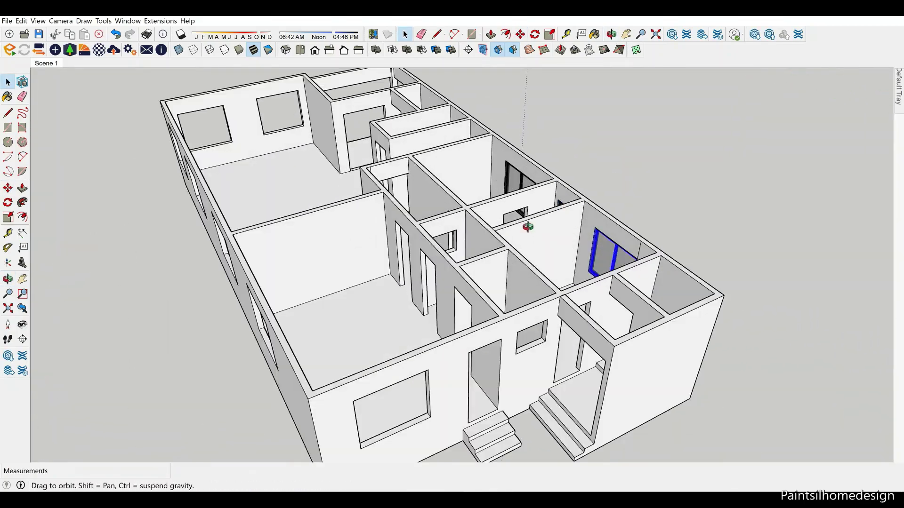
pyautogui.scroll(5, 542, 261)
pyautogui.press('q')
pyautogui.scroll(3, 518, 364)
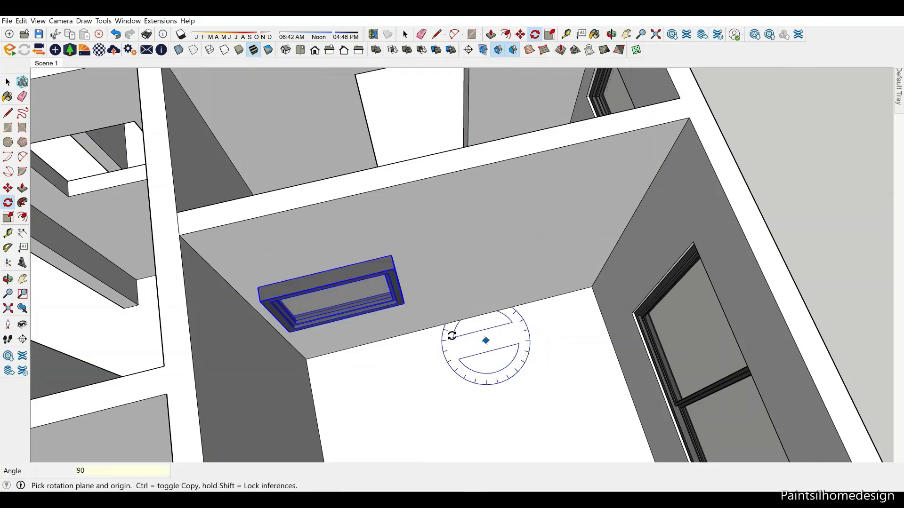
pyautogui.press('m')
# Orbit under the ceiling, look into the room, then zoom in on the window
pyautogui.moveTo(451, 336); pyautogui.dragTo(560, 183, button='middle')
pyautogui.scroll(-5, 510, 264)
pyautogui.scroll(5, 631, 345)
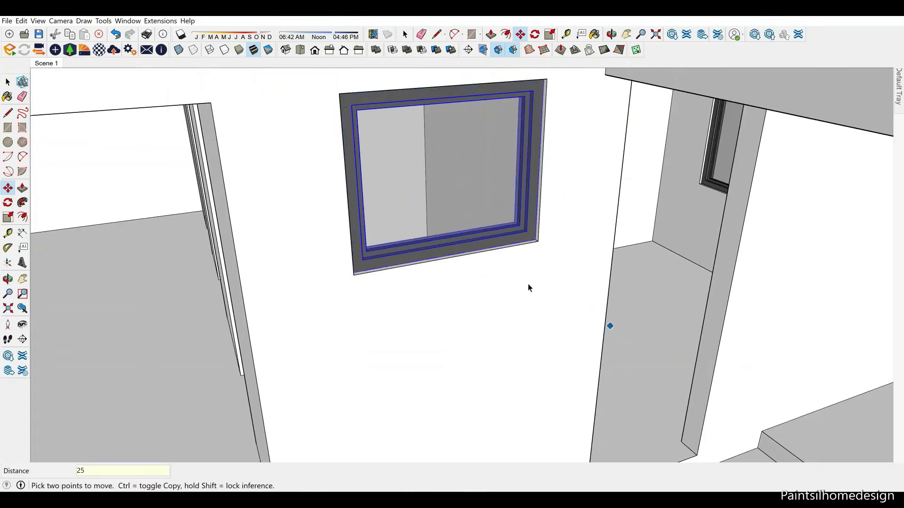
pyautogui.scroll(-5, 529, 287)
pyautogui.moveTo(528, 288); pyautogui.dragTo(623, 337, button='middle')
pyautogui.scroll(4, 478, 273)
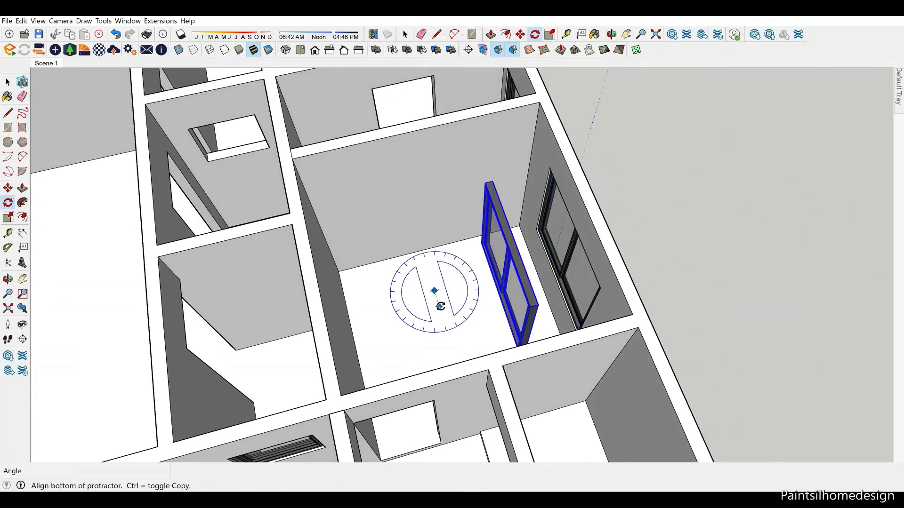
pyautogui.press('m')
pyautogui.scroll(4, 467, 295)
pyautogui.scroll(-5, 419, 262)
pyautogui.moveTo(419, 262); pyautogui.dragTo(518, 283, button='middle')
pyautogui.scroll(5, 594, 242)
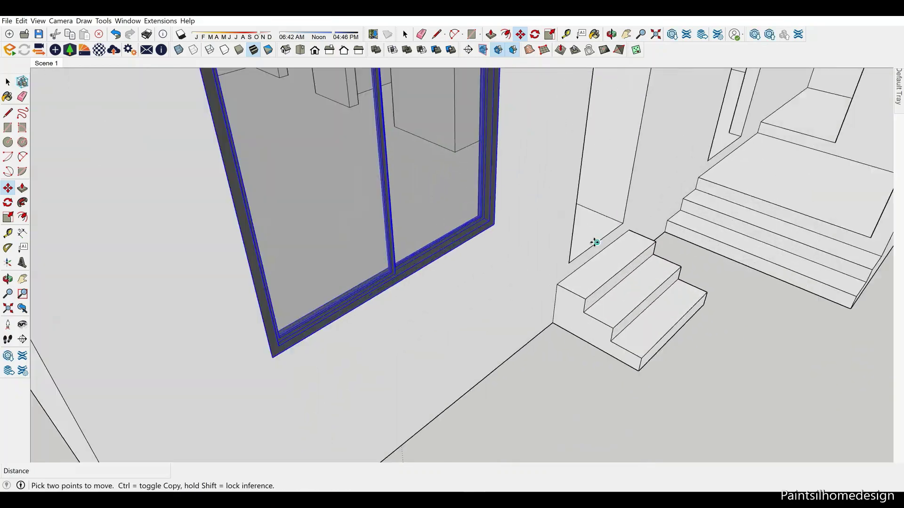
pyautogui.scroll(-5, 584, 220)
pyautogui.moveTo(584, 220); pyautogui.dragTo(646, 285, button='middle')
pyautogui.scroll(4, 646, 285)
# Place another copy of the window on the wall near the stairs
pyautogui.press('ctrl')
pyautogui.click(484, 116)
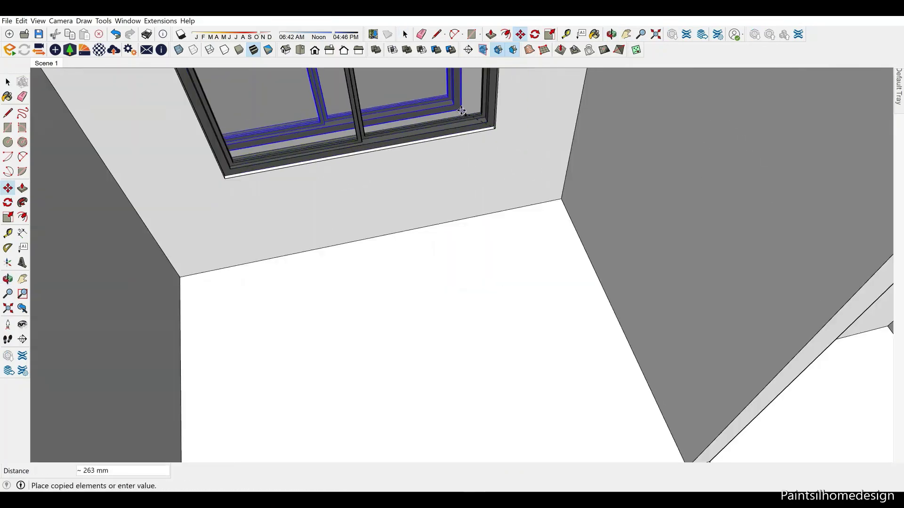
pyautogui.scroll(2, 501, 272)
pyautogui.scroll(-5, 479, 256)
pyautogui.scroll(5, 544, 198)
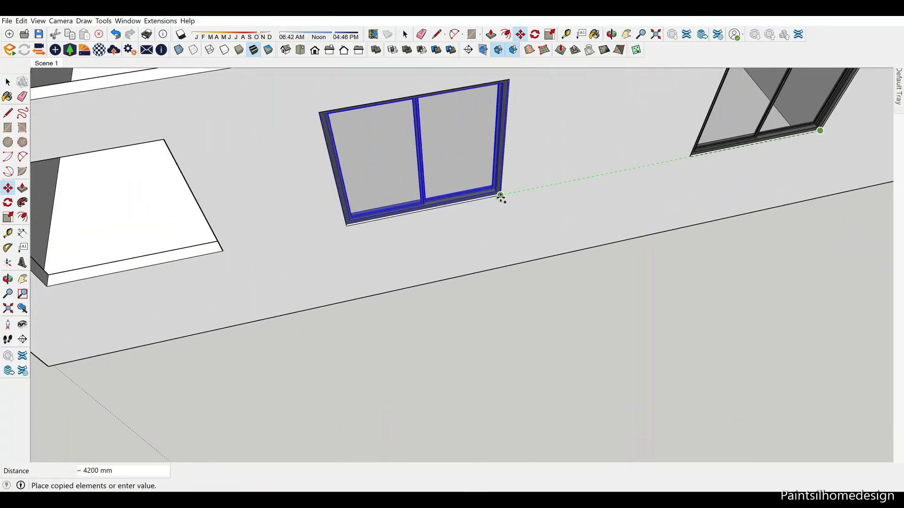
pyautogui.scroll(-5, 226, 252)
pyautogui.scroll(3, 446, 168)
pyautogui.scroll(3, 460, 171)
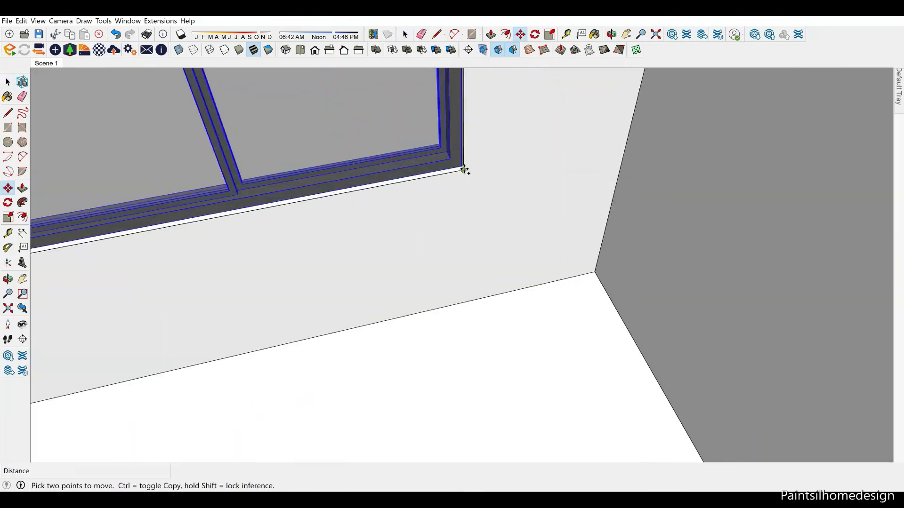
pyautogui.scroll(-5, 460, 172)
pyautogui.moveTo(460, 171); pyautogui.dragTo(448, 244, button='middle')
pyautogui.scroll(5, 448, 245)
pyautogui.click(436, 262)
pyautogui.press('space')
pyautogui.scroll(-4, 436, 262)
# Copy the front step edges 25 mm inward to create offset lines on both steps
pyautogui.scroll(4, 398, 287)
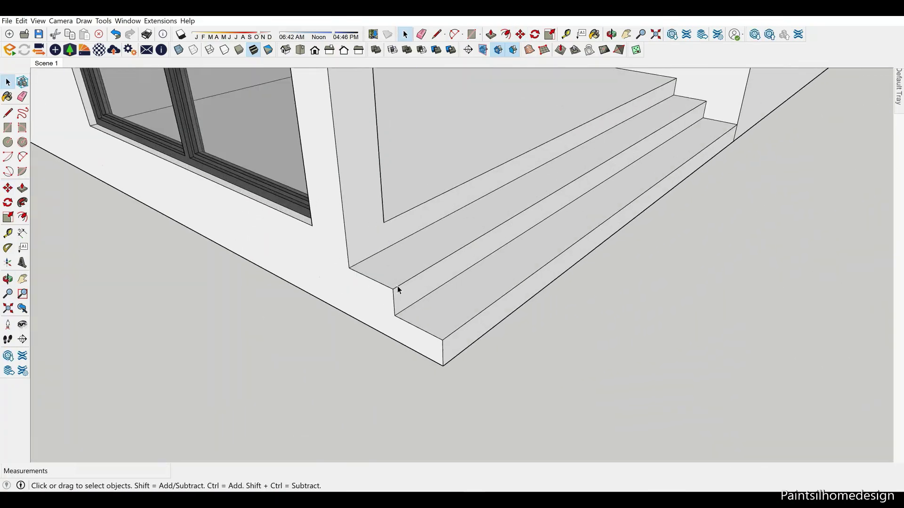
pyautogui.scroll(2, 426, 284)
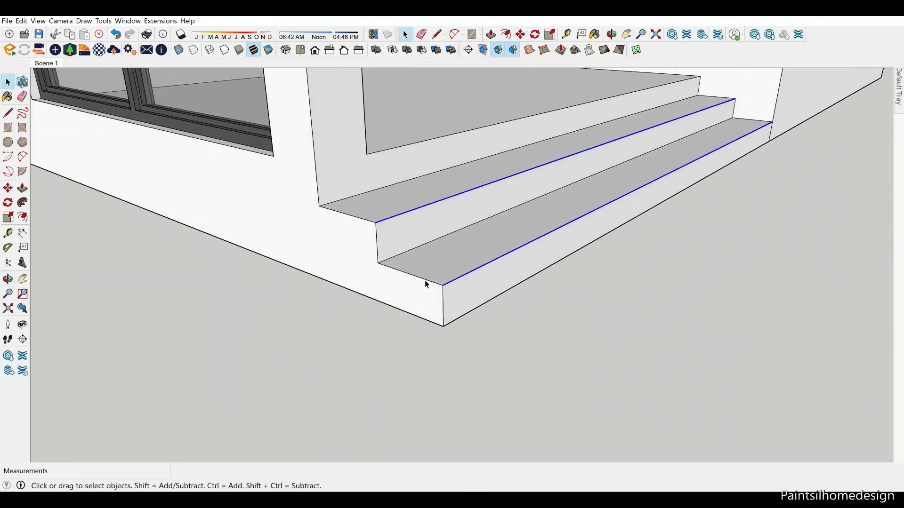
pyautogui.click(374, 271)
pyautogui.moveTo(282, 172)
pyautogui.mouseDown(button='middle')
pyautogui.moveTo(682, 158)
pyautogui.moveTo(378, 222)
pyautogui.mouseUp(button='middle')
pyautogui.press('space')
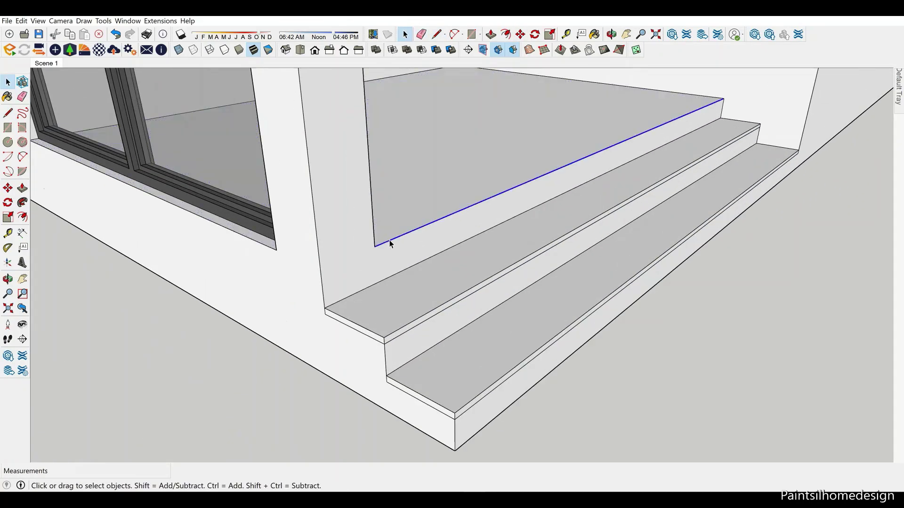
pyautogui.scroll(2, 390, 243)
pyautogui.press('m')
pyautogui.press('ctrl')
pyautogui.click(367, 251)
pyautogui.press('space')
pyautogui.scroll(-5, 376, 246)
# Orbit the house and start copying the small interior window, then cancel back to selection
pyautogui.scroll(-3, 376, 245)
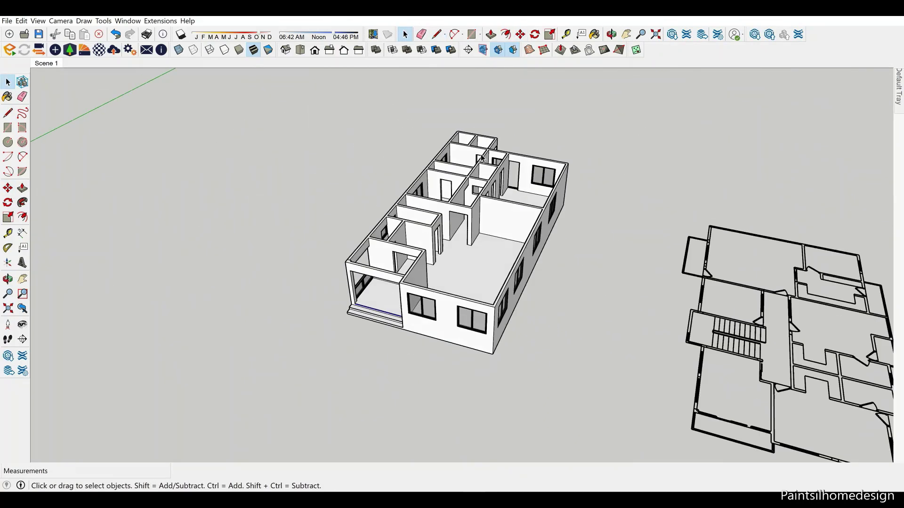
pyautogui.scroll(6, 471, 235)
pyautogui.moveTo(470, 236); pyautogui.dragTo(456, 316, button='middle')
pyautogui.scroll(3, 457, 315)
pyautogui.scroll(-6, 450, 322)
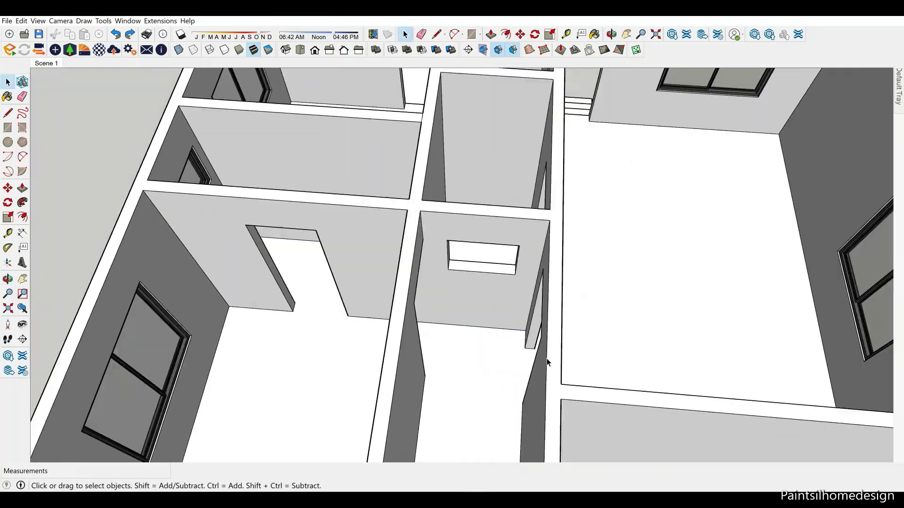
pyautogui.scroll(8, 512, 96)
pyautogui.press('m')
pyautogui.press('ctrl')
pyautogui.click(560, 149)
pyautogui.scroll(-5, 553, 130)
pyautogui.press('space')
# Draw a rectangle at a second-floor plan corner and select its face
pyautogui.scroll(-5, 509, 298)
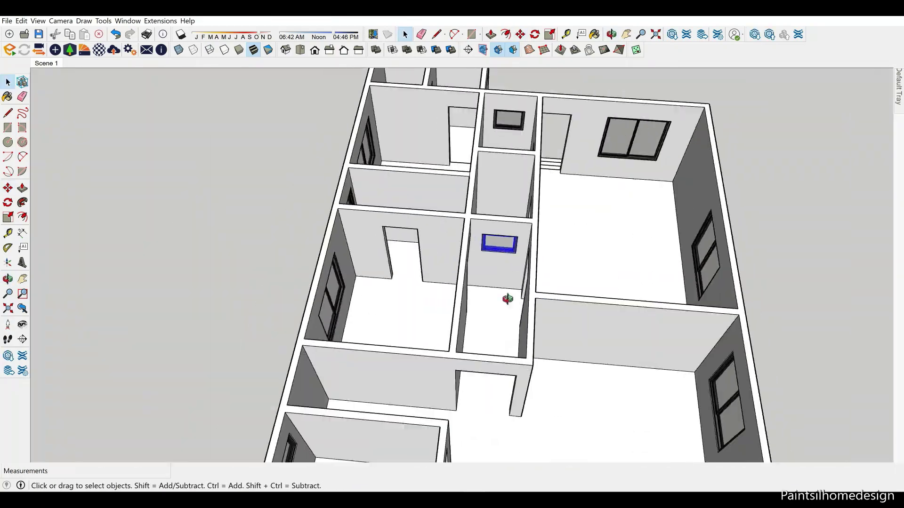
pyautogui.moveTo(509, 299); pyautogui.dragTo(703, 258, button='middle')
pyautogui.scroll(-3, 704, 259)
pyautogui.scroll(5, 703, 258)
pyautogui.press('r')
pyautogui.click(433, 179)
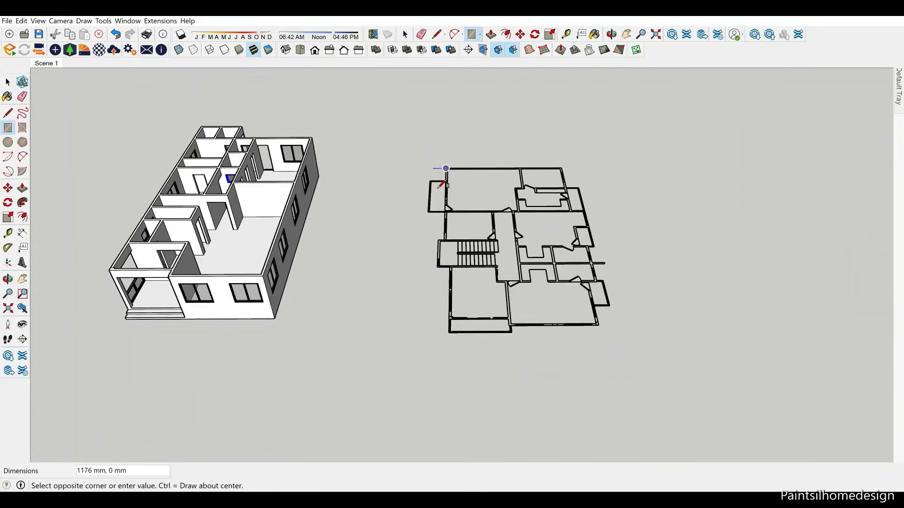
pyautogui.click(610, 319)
pyautogui.rightClick(601, 315)
pyautogui.click(534, 349)
pyautogui.scroll(3, 504, 270)
pyautogui.scroll(5, 501, 318)
# Push/Pull the square up into a tall column and clean up stray edges
pyautogui.press('r')
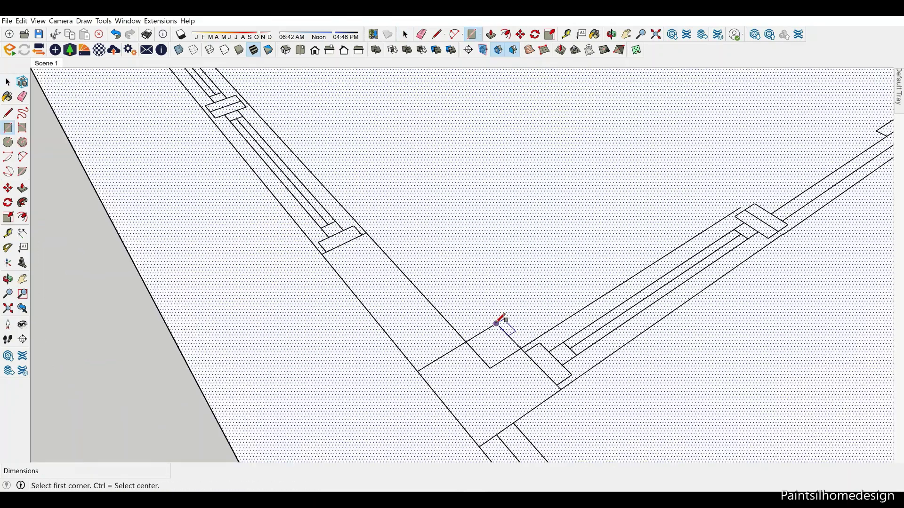
pyautogui.scroll(3, 500, 319)
pyautogui.scroll(-5, 430, 285)
pyautogui.press('p')
pyautogui.moveTo(525, 346); pyautogui.dragTo(510, 410)
pyautogui.press('space')
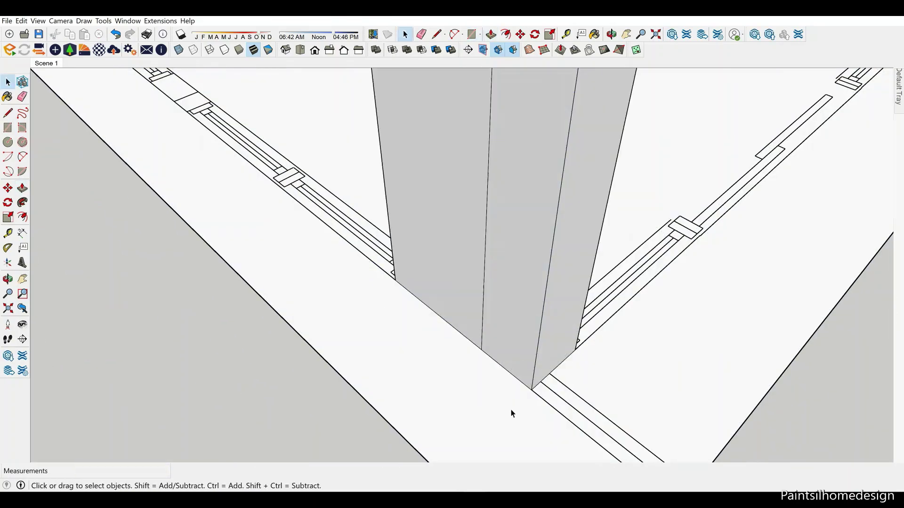
pyautogui.press('e')
# Trace a rectangle over the next wall junction on the plan
pyautogui.scroll(3, 639, 320)
pyautogui.scroll(5, 638, 321)
pyautogui.press('r')
pyautogui.click(712, 340)
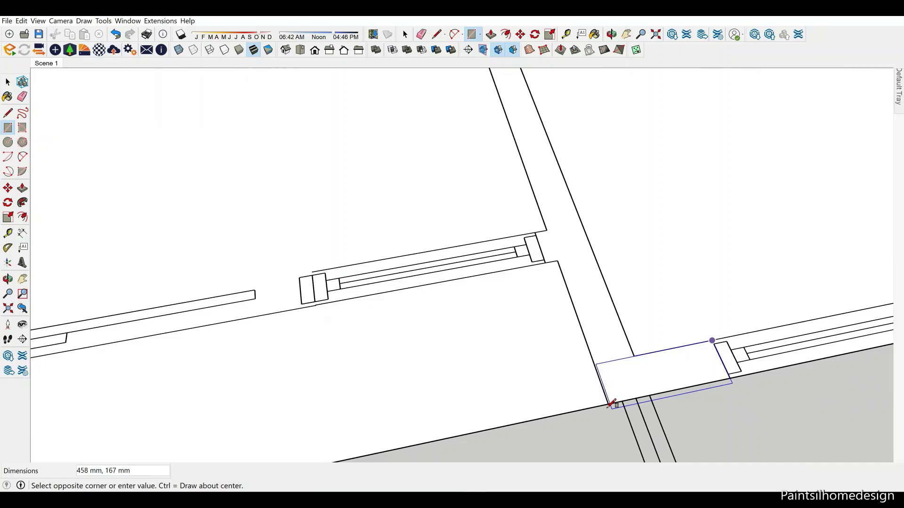
pyautogui.click(603, 438)
pyautogui.scroll(-3, 603, 438)
pyautogui.scroll(3, 549, 231)
pyautogui.scroll(-3, 536, 263)
pyautogui.scroll(4, 530, 264)
# Draw another rectangle at a second wall junction and raise it into a wall block
pyautogui.press('r')
pyautogui.click(501, 279)
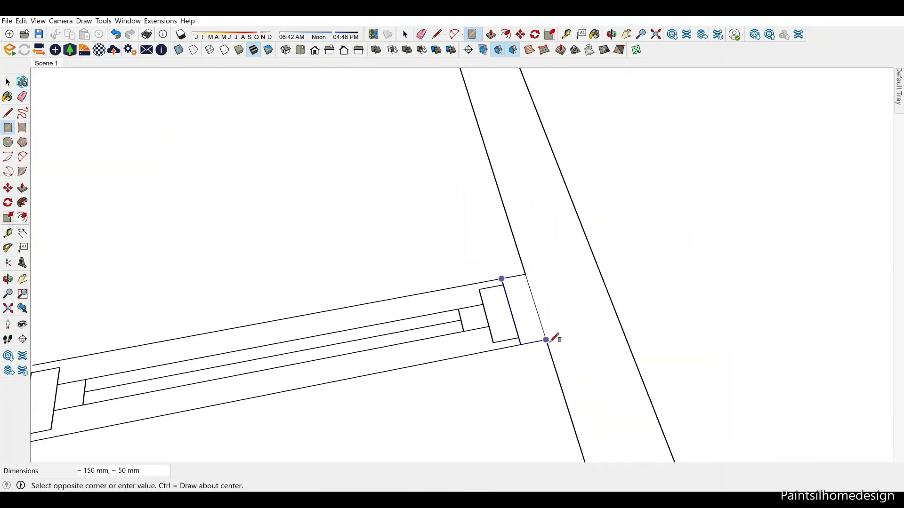
pyautogui.click(551, 313)
pyautogui.press('space')
pyautogui.scroll(-3, 551, 313)
pyautogui.moveTo(471, 236); pyautogui.dragTo(539, 181, button='middle')
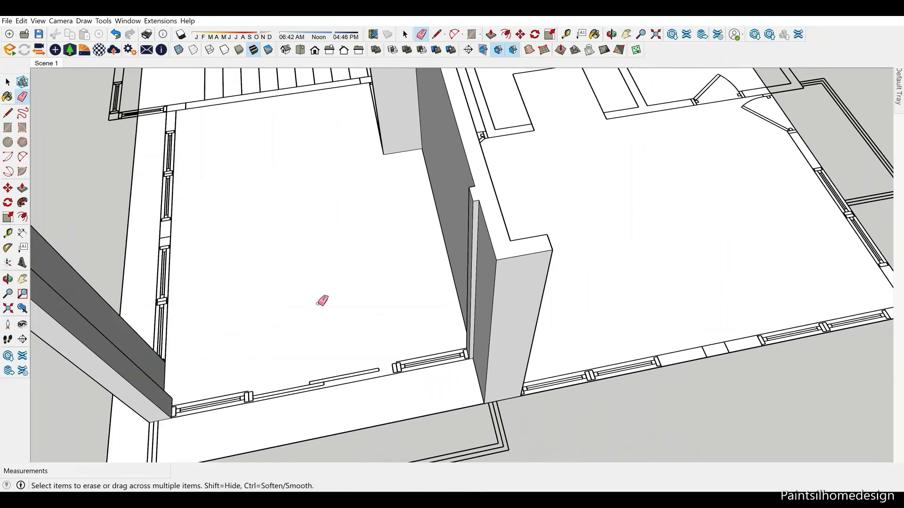
# Frame the next wall junction, switching between the Rectangle and Select tools
pyautogui.press('r')
pyautogui.scroll(4, 431, 346)
pyautogui.press('space')
pyautogui.scroll(-3, 688, 315)
pyautogui.press('r')
pyautogui.scroll(4, 533, 269)
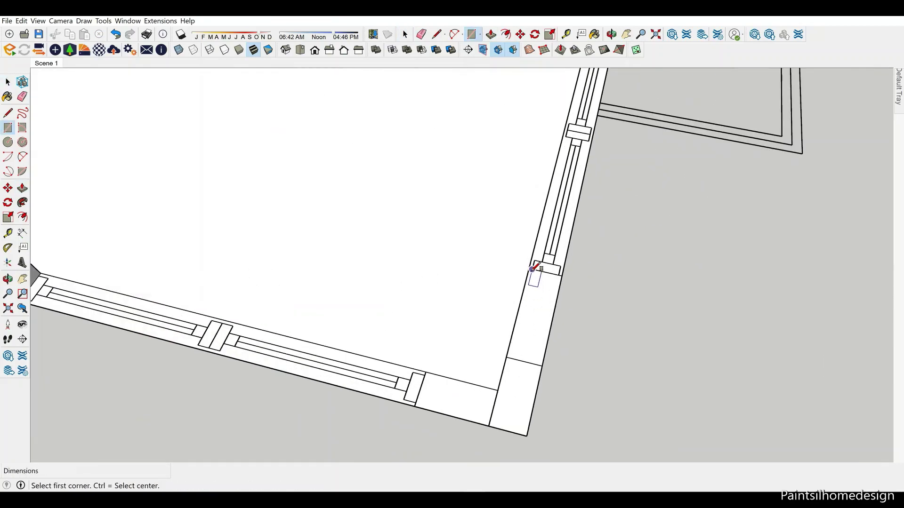
pyautogui.press('space')
pyautogui.scroll(-3, 529, 375)
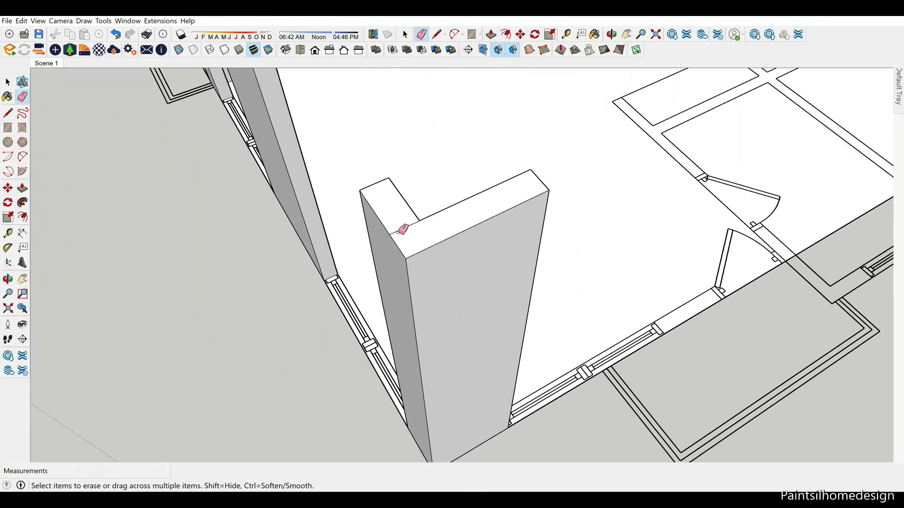
# Orbit around to inspect the newly raised columns
pyautogui.press('r')
pyautogui.scroll(4, 533, 305)
pyautogui.press('space')
pyautogui.scroll(-3, 659, 269)
pyautogui.moveTo(619, 289); pyautogui.dragTo(371, 324, button='middle')
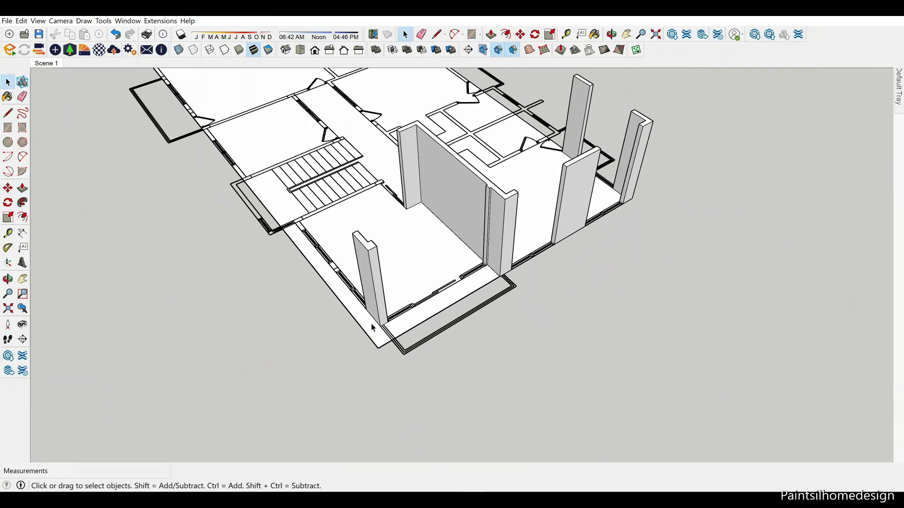
pyautogui.scroll(3, 538, 291)
pyautogui.scroll(2, 324, 104)
pyautogui.scroll(-3, 323, 104)
pyautogui.scroll(2, 514, 131)
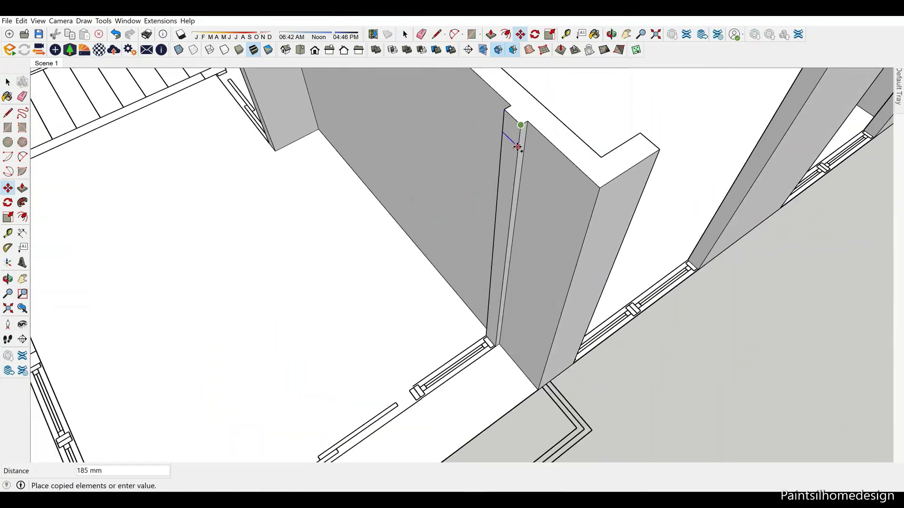
# Ready Push/Pull for the beam and orbit down to eye level at the doorway walls
pyautogui.press('m')
pyautogui.press('p')
pyautogui.scroll(3, 450, 316)
pyautogui.scroll(2, 504, 338)
pyautogui.scroll(-5, 470, 297)
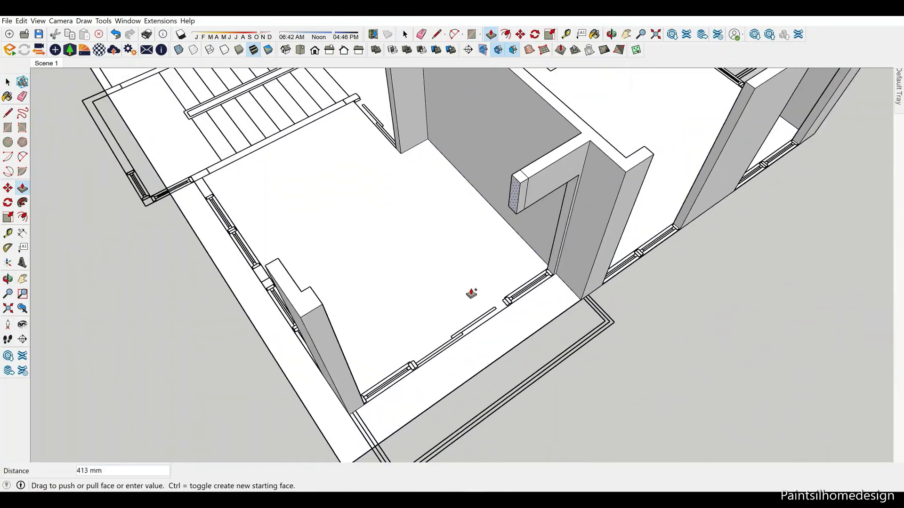
pyautogui.scroll(4, 521, 347)
pyautogui.scroll(-3, 434, 310)
pyautogui.scroll(-3, 434, 311)
pyautogui.moveTo(540, 188); pyautogui.dragTo(519, 101, button='middle')
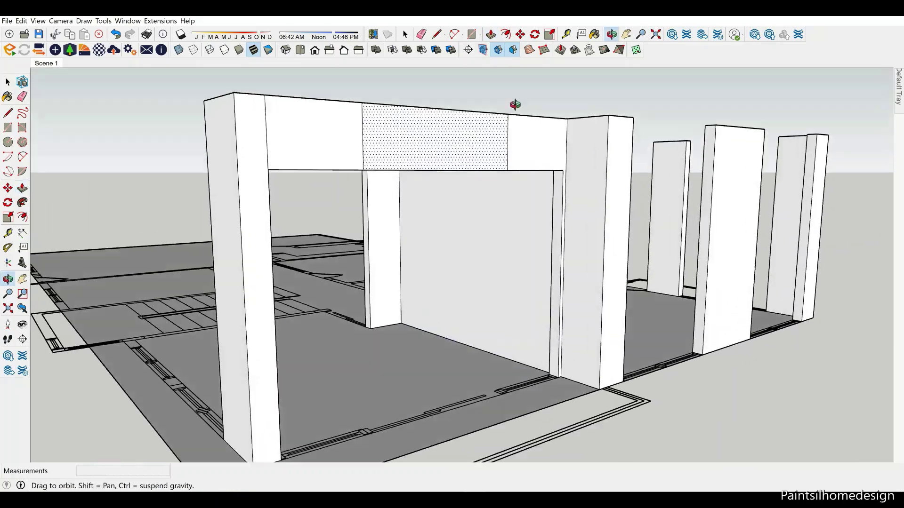
pyautogui.scroll(3, 490, 135)
pyautogui.scroll(-3, 490, 159)
# Extend a box down beneath the beam to set the lintel depth
pyautogui.moveTo(465, 234); pyautogui.dragTo(539, 111, button='middle')
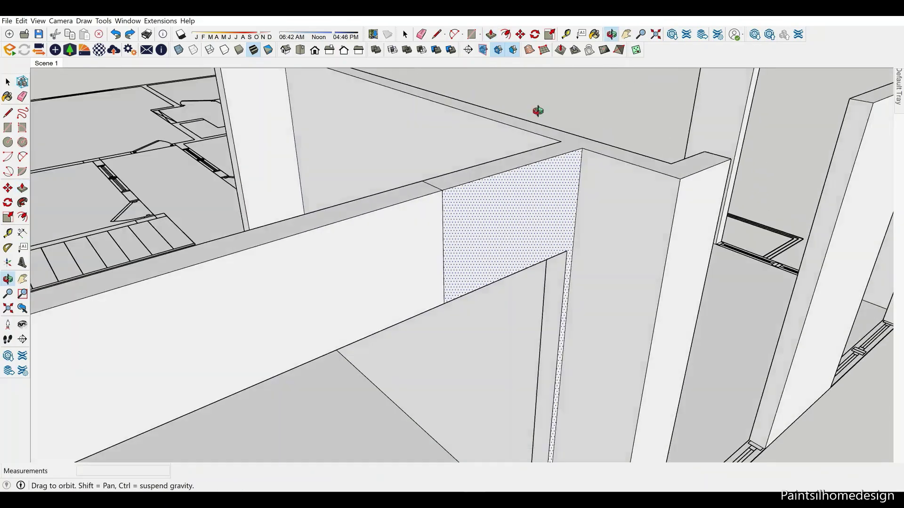
pyautogui.scroll(3, 515, 225)
pyautogui.moveTo(513, 203); pyautogui.dragTo(516, 241)
pyautogui.press('Return')
pyautogui.scroll(-3, 516, 241)
pyautogui.scroll(-2, 485, 358)
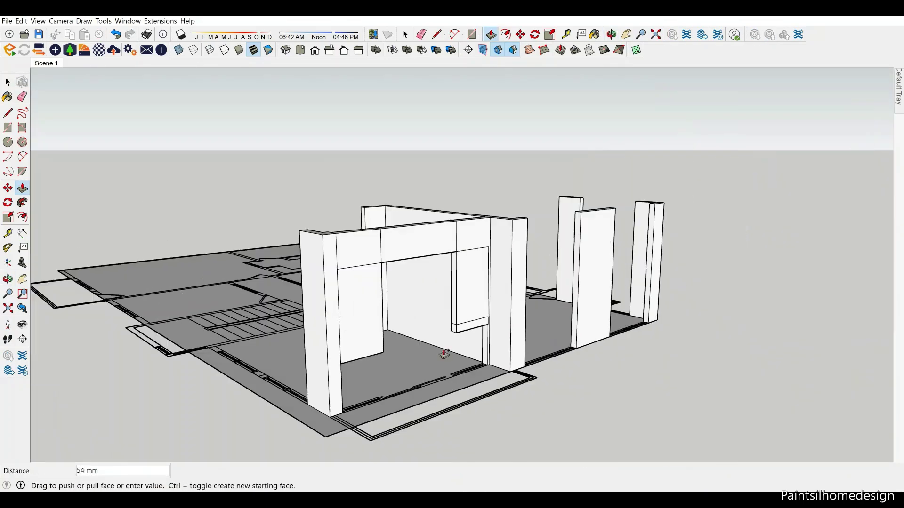
# Push the face under the beam back to open up the doorway
pyautogui.moveTo(442, 353); pyautogui.dragTo(396, 244, button='middle')
pyautogui.scroll(3, 395, 244)
pyautogui.moveTo(345, 330); pyautogui.dragTo(340, 298, button='middle')
pyautogui.click(340, 298)
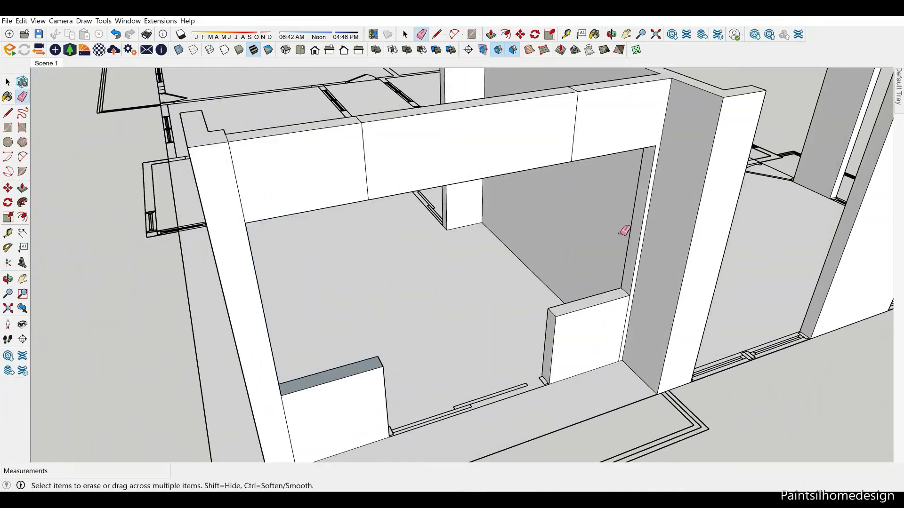
pyautogui.scroll(-3, 624, 230)
pyautogui.moveTo(585, 127); pyautogui.dragTo(343, 188, button='middle')
pyautogui.scroll(3, 236, 162)
pyautogui.scroll(3, 316, 284)
pyautogui.rightClick(316, 284)
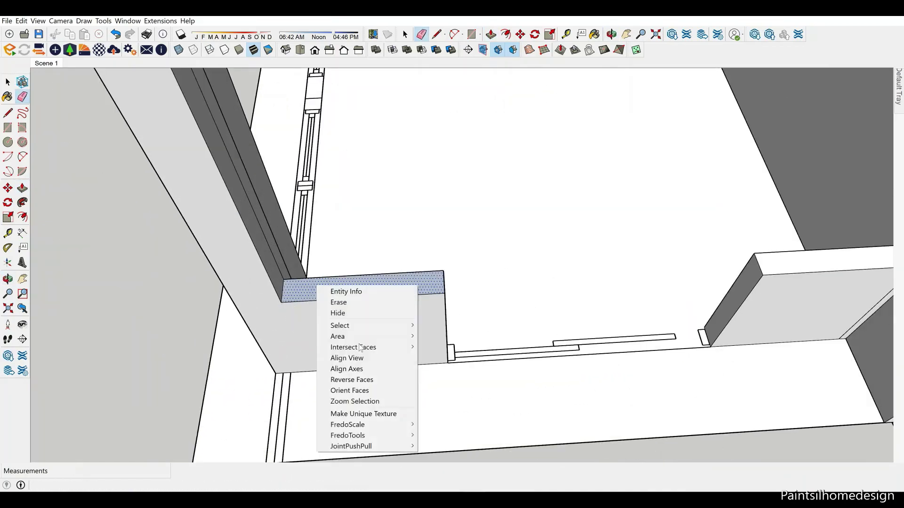
pyautogui.press('Escape')
pyautogui.scroll(-3, 561, 448)
# Place a rectangle corner on the next wall line, reorienting over the plan
pyautogui.moveTo(561, 448); pyautogui.dragTo(298, 148, button='middle')
pyautogui.scroll(5, 456, 360)
pyautogui.press('r')
pyautogui.click(444, 280)
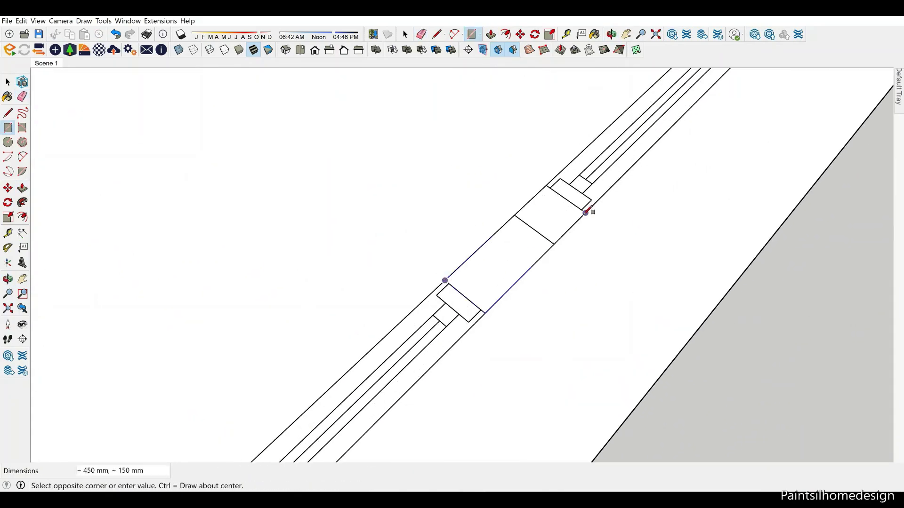
pyautogui.press('space')
pyautogui.scroll(-3, 551, 307)
pyautogui.moveTo(551, 307); pyautogui.dragTo(384, 404, button='middle')
pyautogui.scroll(5, 395, 357)
pyautogui.press('r')
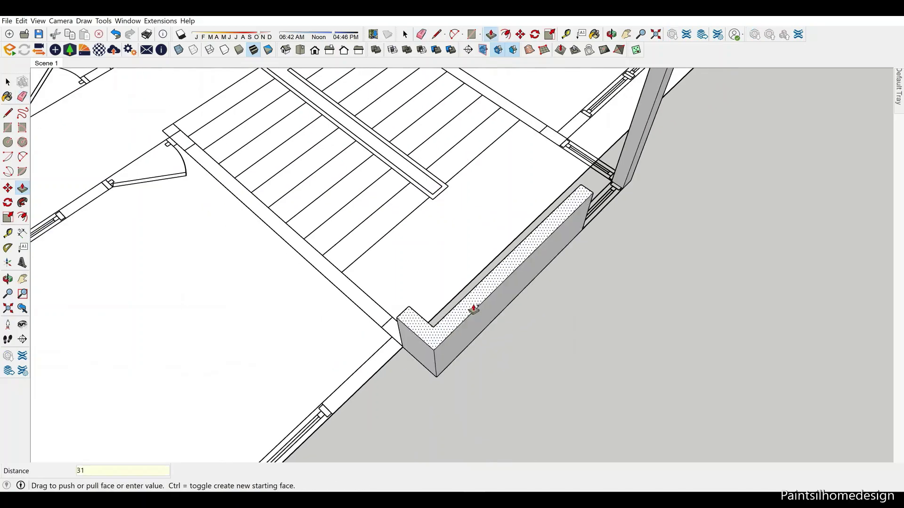
pyautogui.press('space')
pyautogui.scroll(-3, 474, 308)
# Push up the low wall beside the stairs and trace a rectangle along the stair edge
pyautogui.moveTo(474, 309); pyautogui.dragTo(719, 319, button='middle')
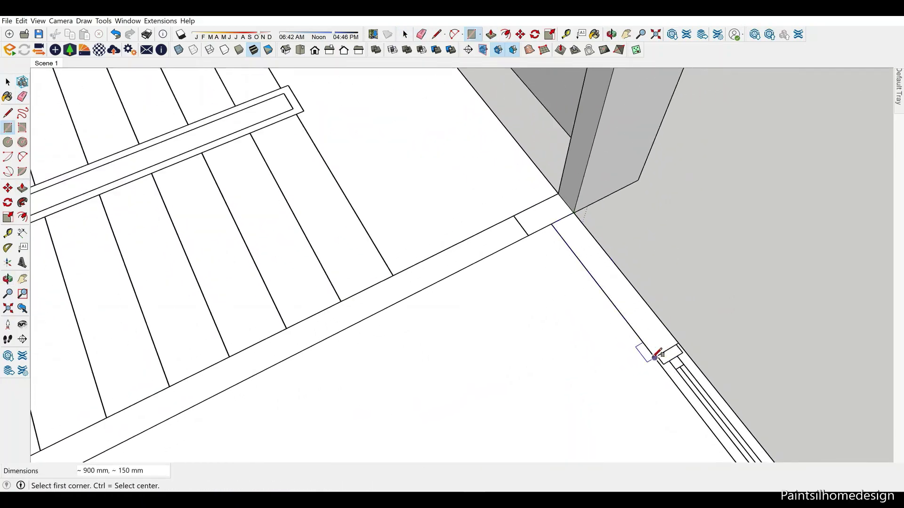
pyautogui.moveTo(571, 361); pyautogui.dragTo(333, 258, button='middle')
pyautogui.scroll(5, 333, 258)
pyautogui.press('r')
pyautogui.click(296, 383)
pyautogui.scroll(3, 509, 231)
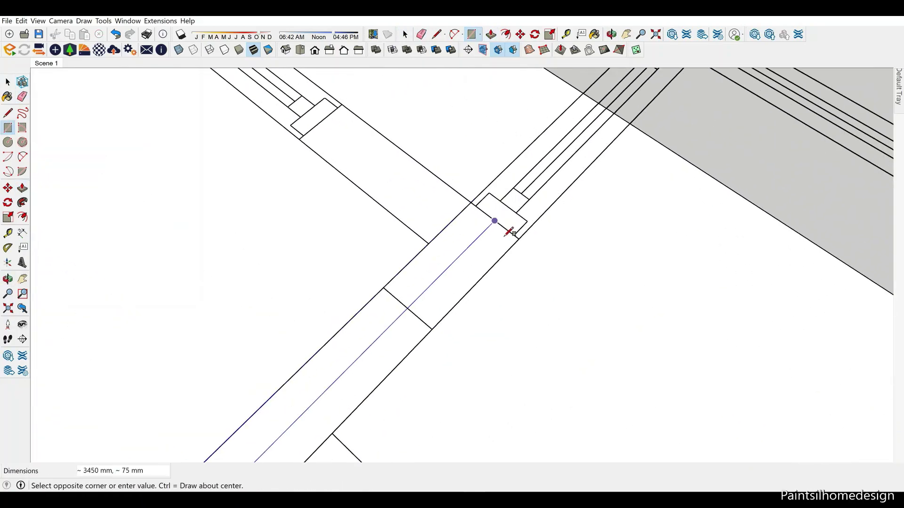
pyautogui.press('space')
# Pull the stair-edge rectangle up into a tall thin post
pyautogui.moveTo(394, 177); pyautogui.dragTo(447, 347, button='middle')
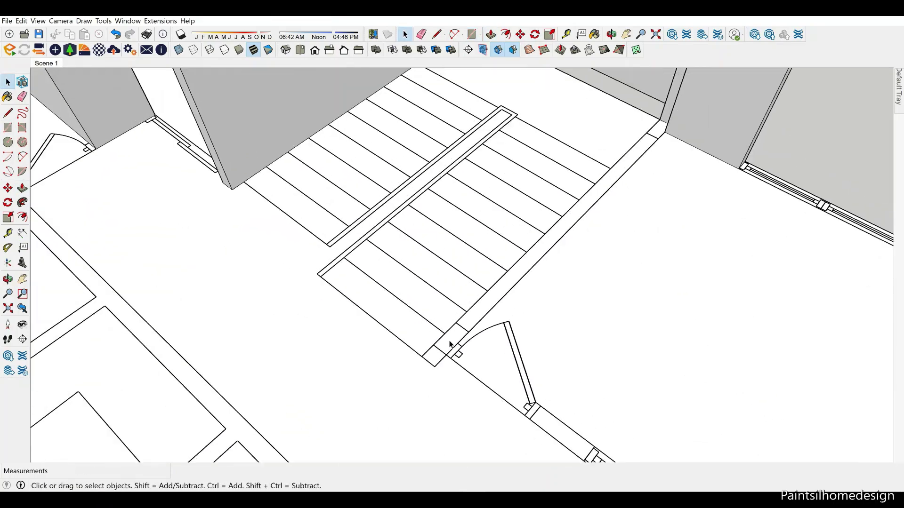
pyautogui.press('r')
pyautogui.click(355, 383)
pyautogui.click(540, 217)
pyautogui.press('p')
pyautogui.moveTo(589, 168); pyautogui.dragTo(588, 75)
pyautogui.press('space')
pyautogui.scroll(-5, 589, 167)
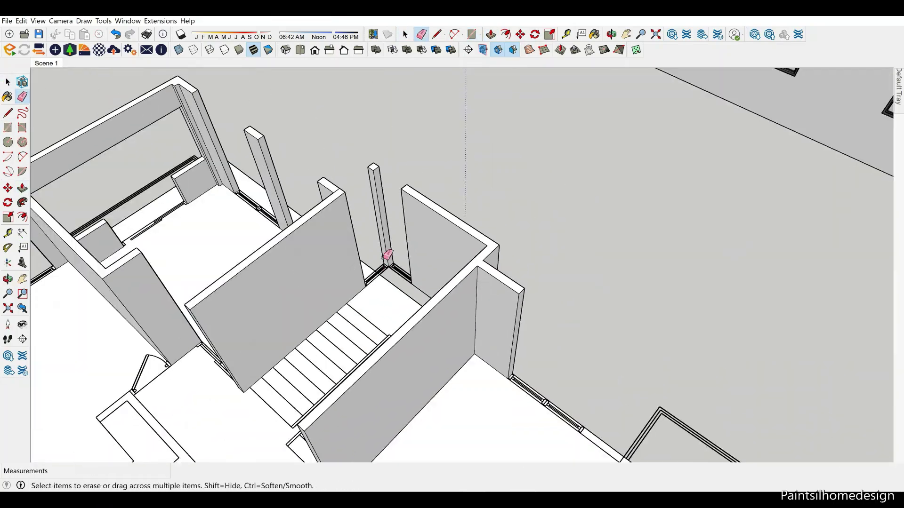
# Orbit to view the new post and start duplicating it with Move and Ctrl
pyautogui.moveTo(478, 252)
pyautogui.mouseDown(button='middle')
pyautogui.moveTo(490, 210)
pyautogui.moveTo(376, 188)
pyautogui.moveTo(315, 150)
pyautogui.mouseUp(button='middle')
pyautogui.scroll(3, 490, 210)
pyautogui.press('m')
pyautogui.click(490, 209)
pyautogui.press('ctrl')
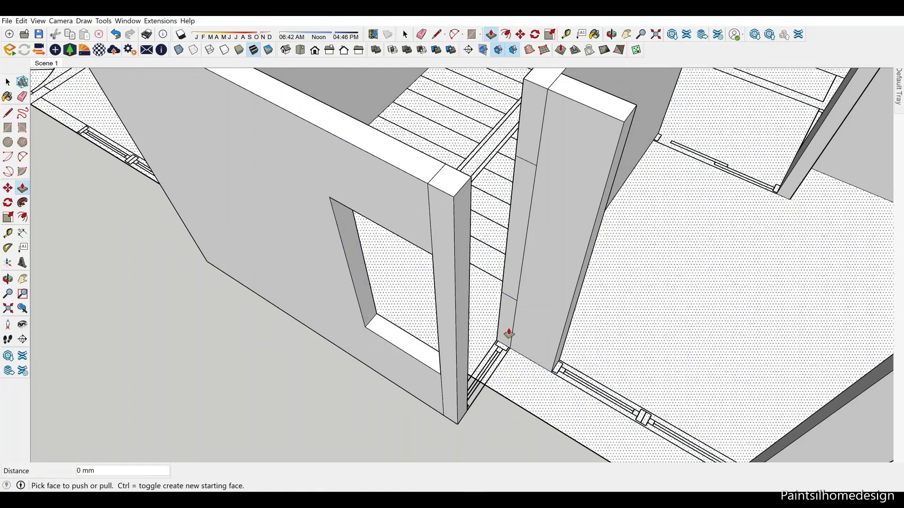
# Draw a rectangle on the post corner and pull the post into a wall about 1800 mm long
pyautogui.scroll(-3, 444, 356)
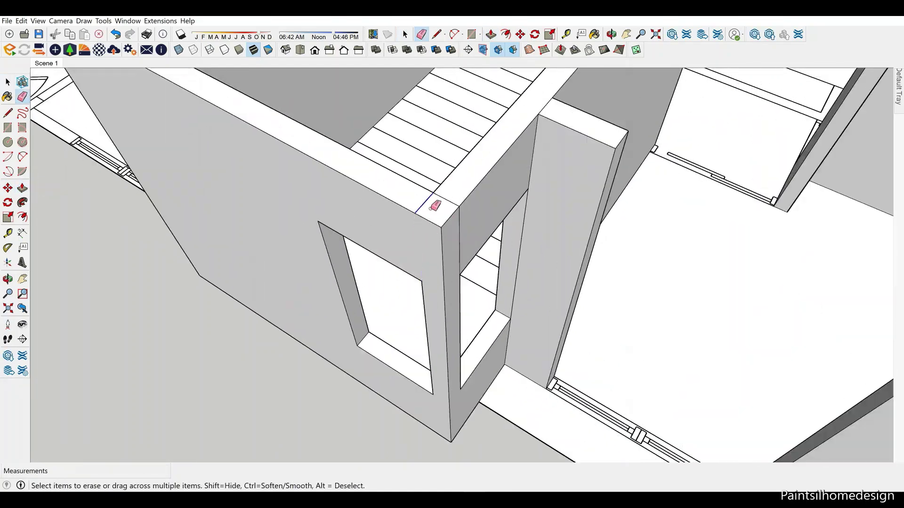
pyautogui.scroll(-3, 508, 259)
pyautogui.moveTo(508, 258); pyautogui.dragTo(583, 275, button='middle')
pyautogui.press('r')
pyautogui.scroll(5, 494, 175)
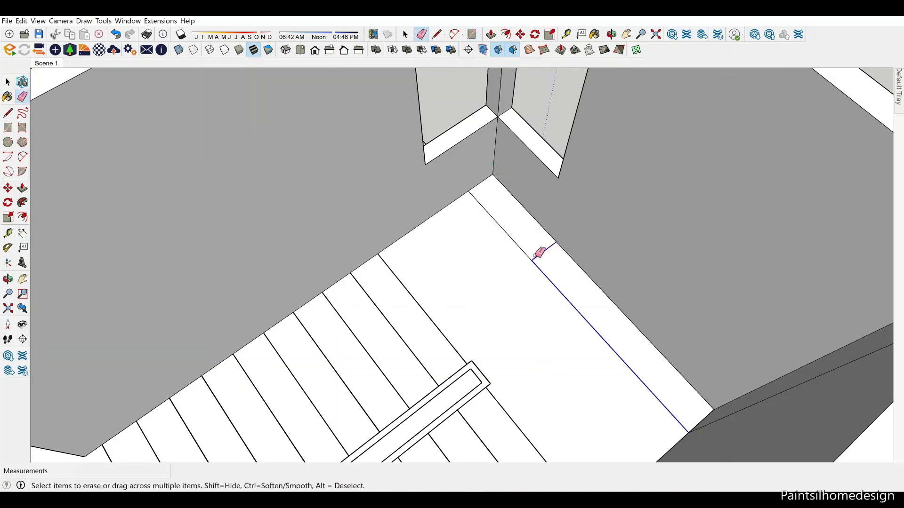
pyautogui.scroll(-5, 537, 254)
pyautogui.press('r')
pyautogui.scroll(5, 329, 245)
pyautogui.click(335, 249)
pyautogui.scroll(-5, 513, 376)
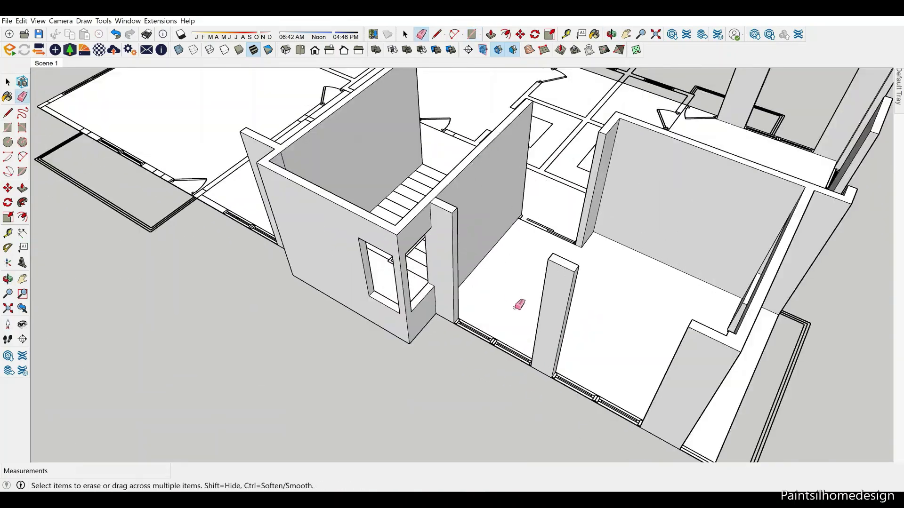
pyautogui.moveTo(521, 299); pyautogui.dragTo(440, 228, button='middle')
pyautogui.scroll(5, 563, 239)
pyautogui.press('space')
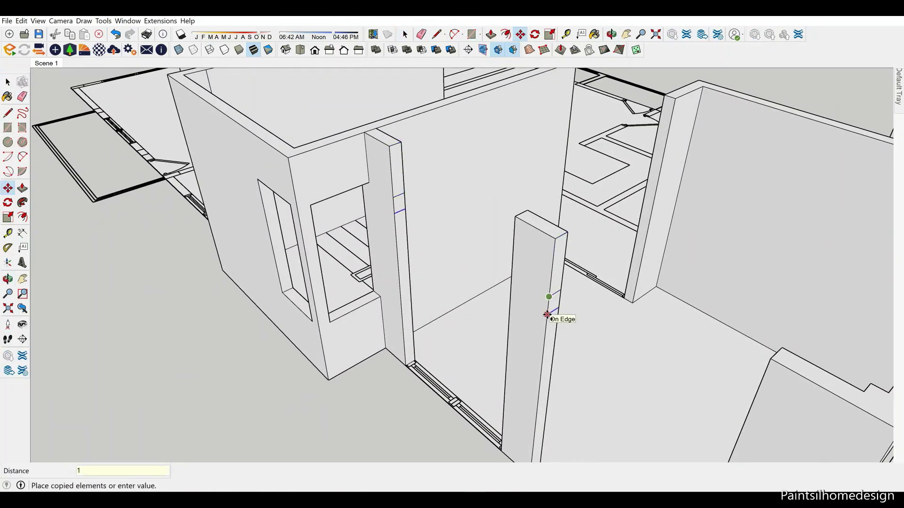
pyautogui.write('-31')
pyautogui.click(543, 392)
# Erase the leftover edges where the new wall meets the post
pyautogui.press('e')
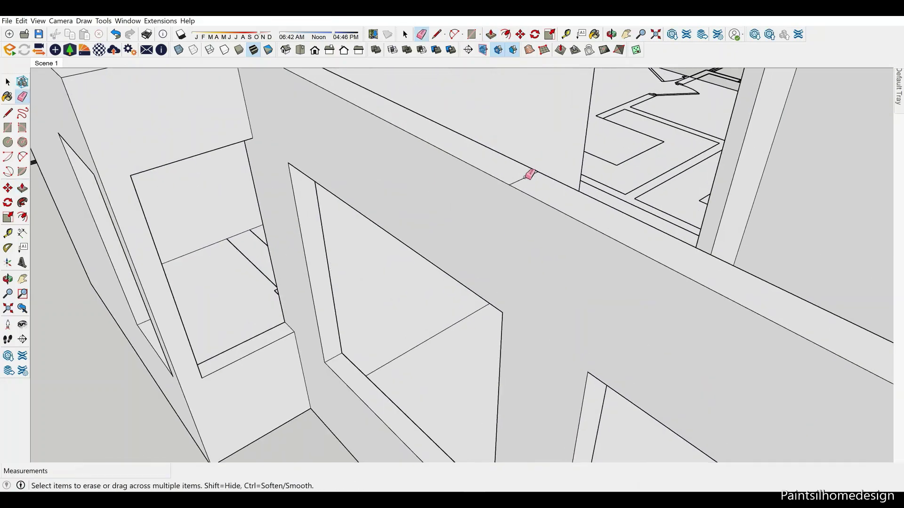
pyautogui.scroll(-5, 550, 396)
pyautogui.scroll(5, 575, 186)
pyautogui.scroll(3, 297, 276)
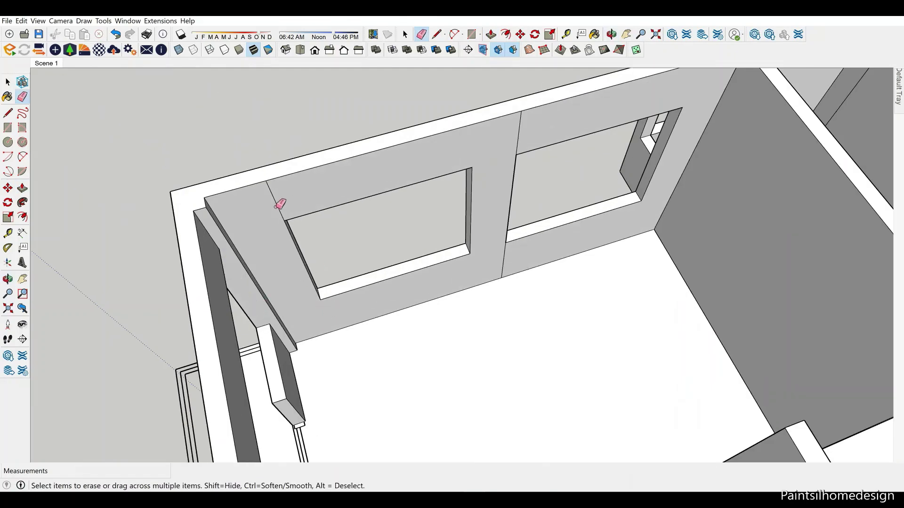
pyautogui.scroll(-3, 579, 226)
pyautogui.scroll(-2, 528, 292)
# Start a new wall rectangle at the floor outline corner
pyautogui.press('r')
pyautogui.scroll(5, 529, 292)
pyautogui.click(768, 170)
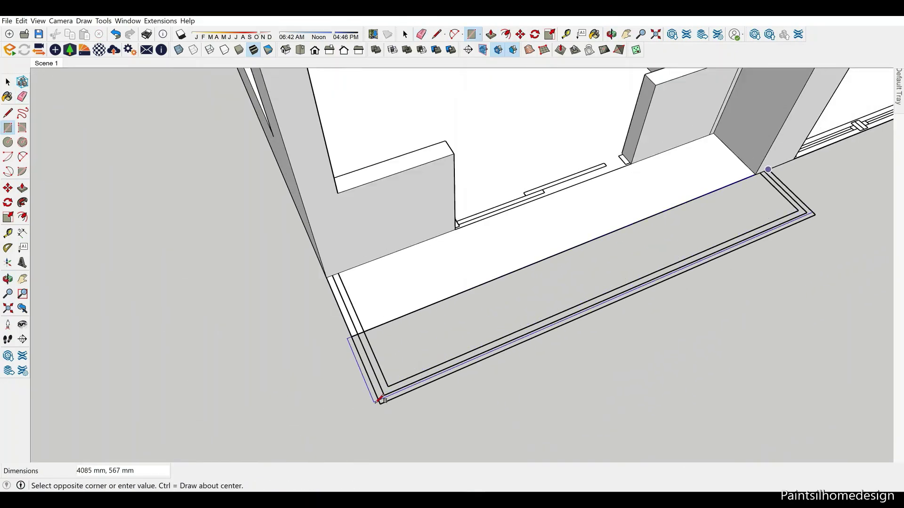
pyautogui.press('e')
pyautogui.scroll(-4, 242, 403)
pyautogui.press('space')
pyautogui.scroll(3, 518, 236)
pyautogui.scroll(3, 677, 217)
pyautogui.press('m')
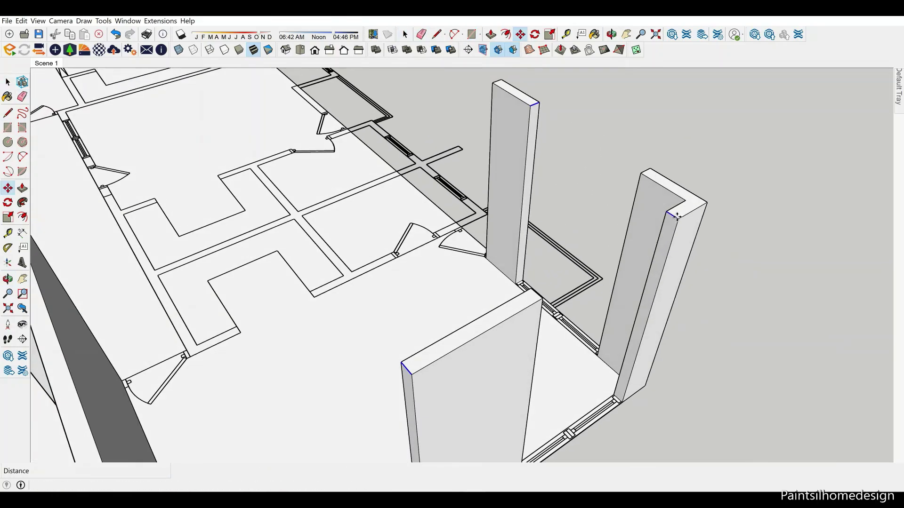
# Extrude the wall faces and erase stray edges at the window-walled corners
pyautogui.press('p')
pyautogui.scroll(-3, 575, 353)
pyautogui.scroll(2, 629, 347)
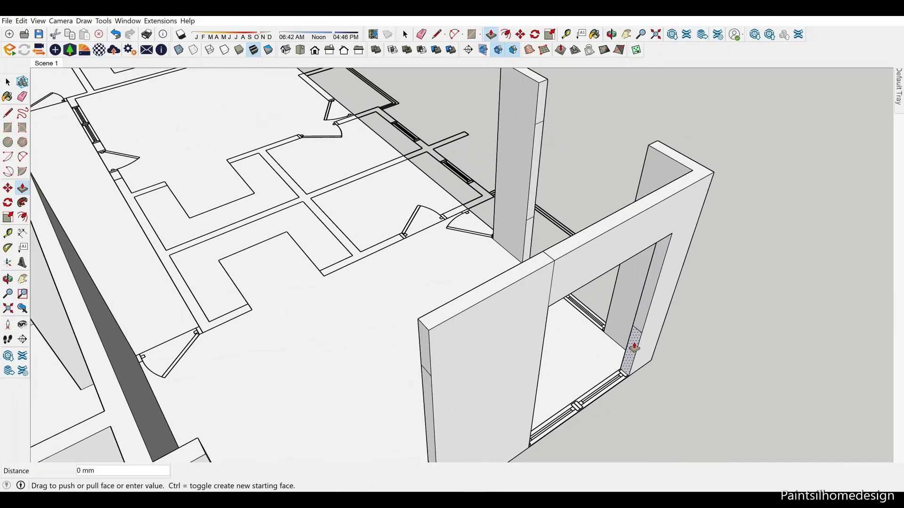
pyautogui.moveTo(629, 347); pyautogui.dragTo(541, 256, button='middle')
pyautogui.scroll(2, 566, 151)
pyautogui.scroll(-3, 541, 228)
pyautogui.press('e')
pyautogui.scroll(3, 531, 246)
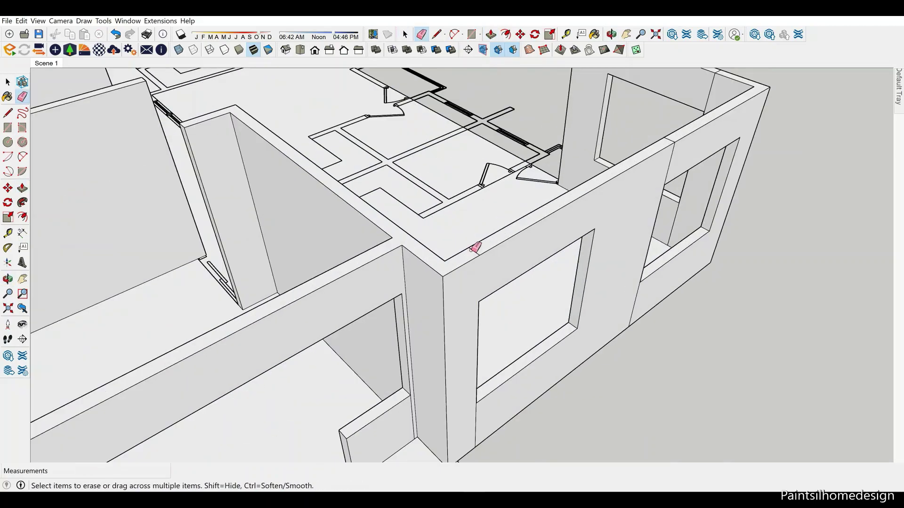
pyautogui.scroll(-4, 484, 394)
pyautogui.scroll(5, 415, 382)
pyautogui.scroll(-4, 414, 383)
pyautogui.scroll(-2, 500, 218)
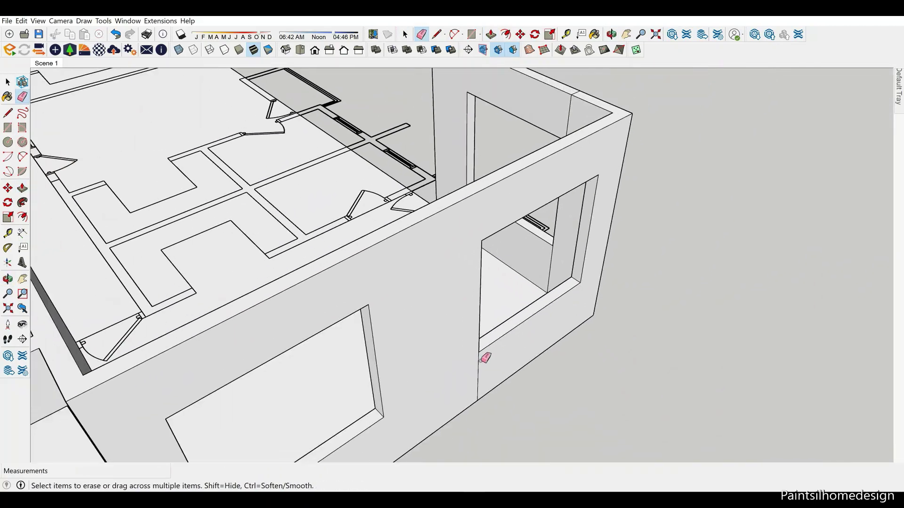
pyautogui.moveTo(541, 359); pyautogui.dragTo(671, 283, button='middle')
pyautogui.scroll(3, 484, 188)
pyautogui.scroll(-3, 363, 177)
# Start a gap-filling rectangle at the plan outline corner
pyautogui.scroll(2, 418, 316)
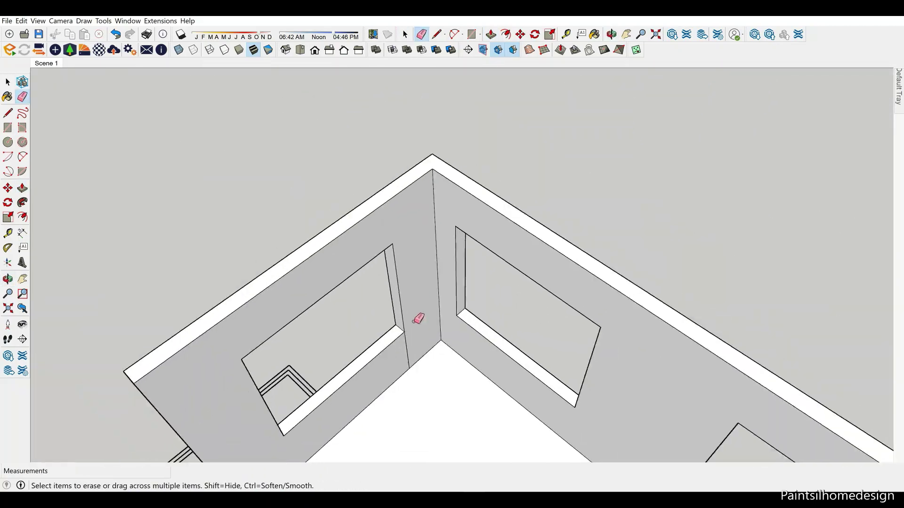
pyautogui.moveTo(417, 317); pyautogui.dragTo(535, 306, button='middle')
pyautogui.scroll(-5, 460, 297)
pyautogui.press('r')
pyautogui.scroll(5, 460, 297)
pyautogui.click(429, 288)
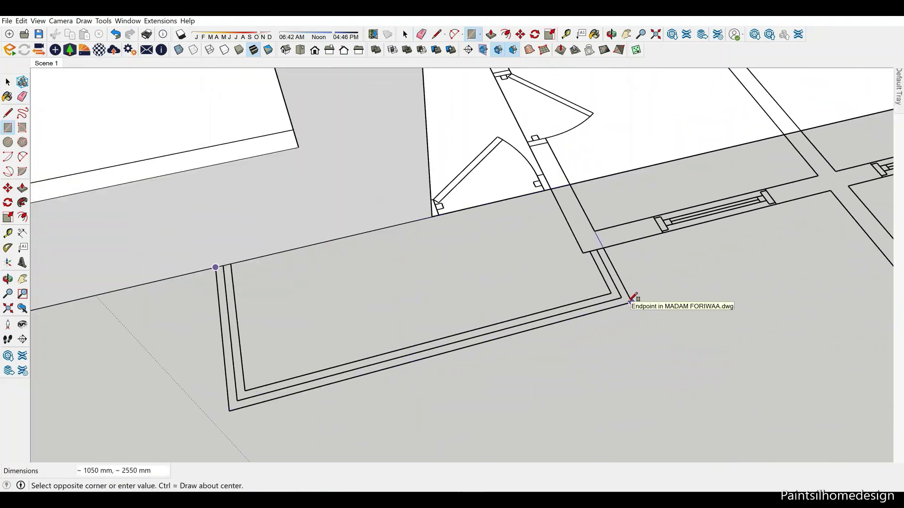
pyautogui.scroll(3, 560, 245)
pyautogui.scroll(-4, 569, 266)
# Erase the seam line across the wall junction
pyautogui.press('r')
pyautogui.scroll(4, 551, 255)
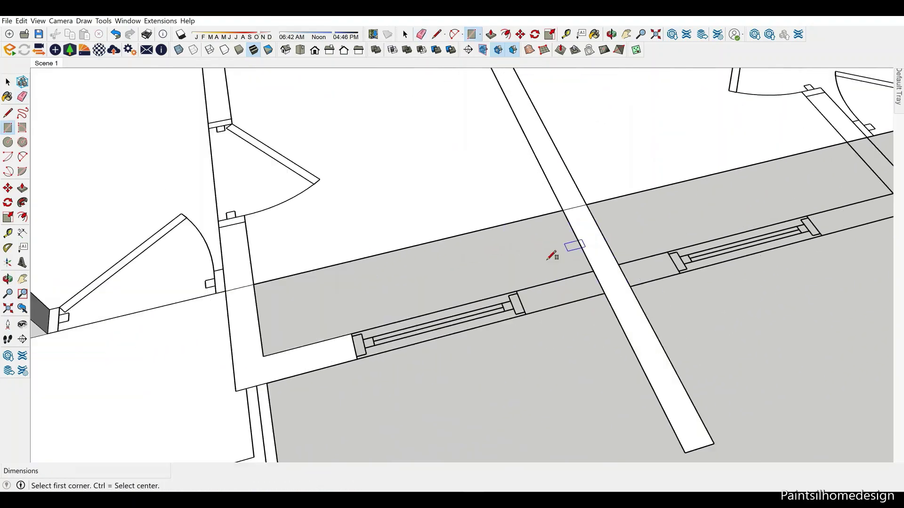
pyautogui.scroll(2, 682, 269)
pyautogui.scroll(2, 689, 268)
pyautogui.click(690, 269)
pyautogui.press('e')
pyautogui.scroll(-5, 528, 282)
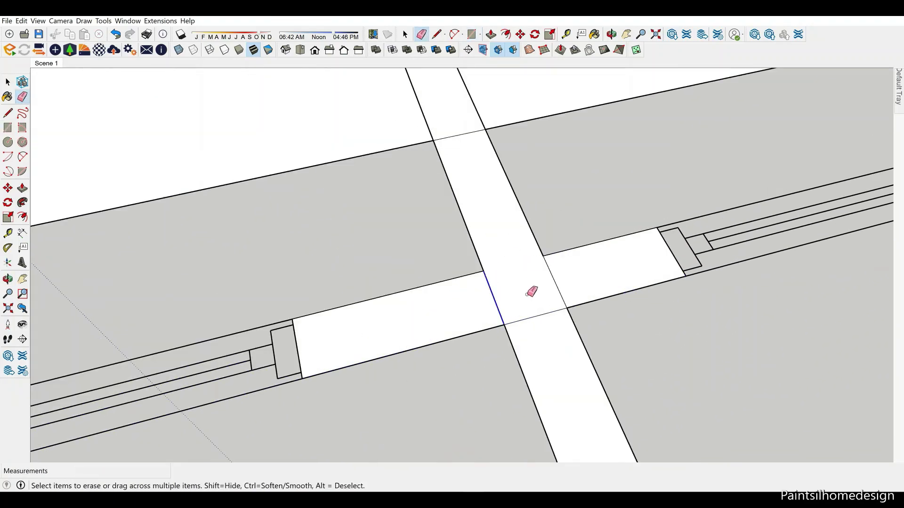
pyautogui.scroll(-1, 503, 218)
pyautogui.scroll(-4, 503, 218)
# Set a new rectangle corner at the wall corner and view the walls in 3D perspective
pyautogui.press('space')
pyautogui.press('r')
pyautogui.scroll(4, 365, 201)
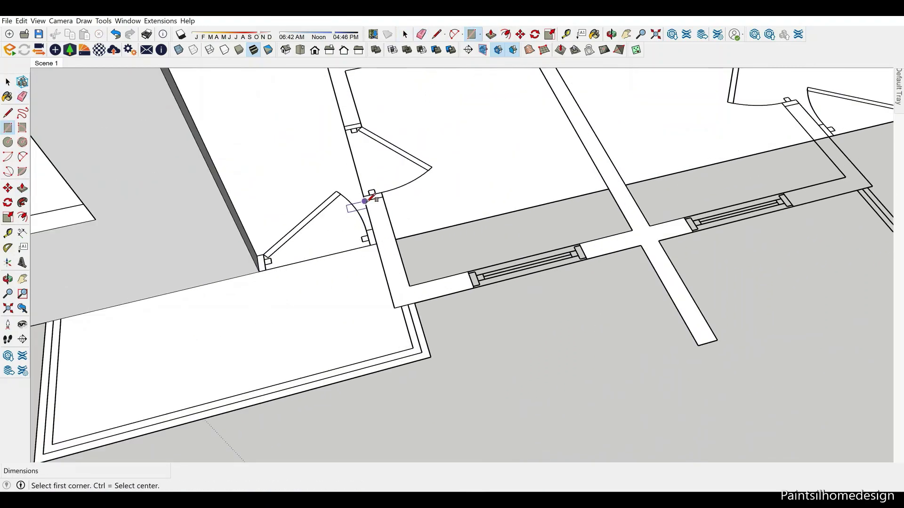
pyautogui.scroll(2, 370, 209)
pyautogui.press('r')
pyautogui.scroll(2, 499, 308)
pyautogui.click(324, 317)
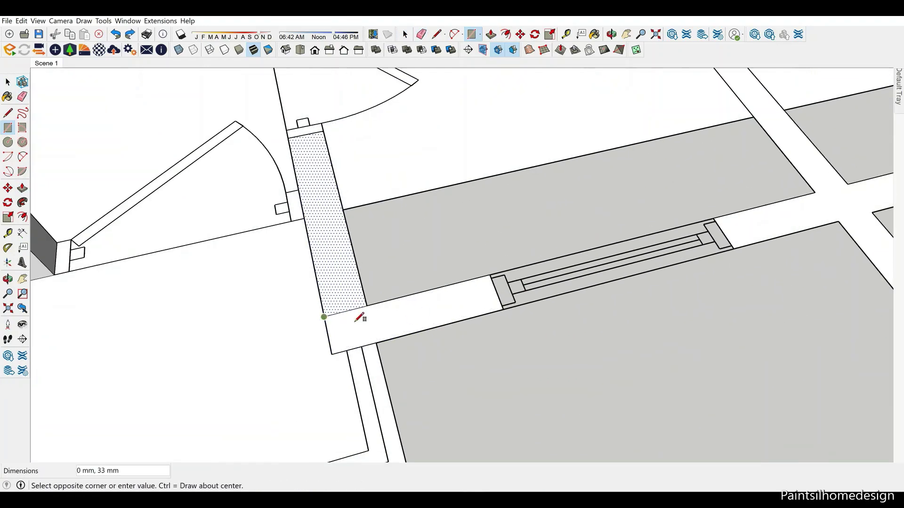
pyautogui.press('space')
pyautogui.moveTo(356, 308)
pyautogui.mouseDown(button='middle')
pyautogui.moveTo(569, 339)
pyautogui.moveTo(238, 312)
pyautogui.mouseUp(button='middle')
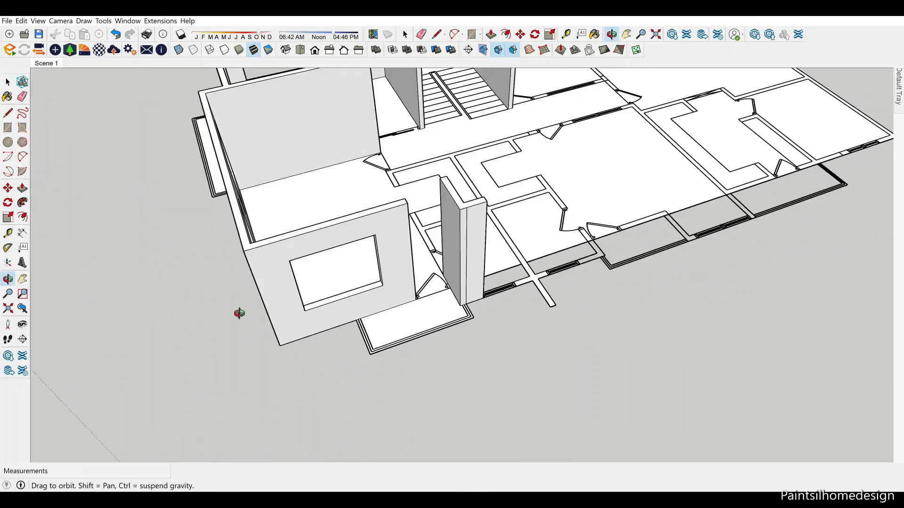
pyautogui.scroll(3, 368, 228)
pyautogui.moveTo(368, 228); pyautogui.dragTo(377, 207, button='middle')
# Copy the wall from its corner to the plan endpoint with Move+Ctrl
pyautogui.press('m')
pyautogui.click(379, 192)
pyautogui.press('ctrl')
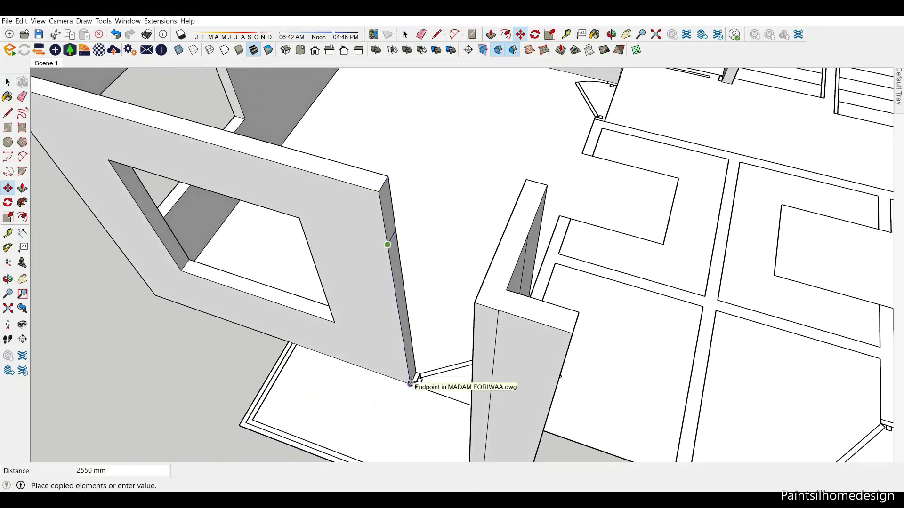
pyautogui.click(411, 384)
pyautogui.press('p')
pyautogui.moveTo(411, 384); pyautogui.dragTo(520, 278, button='middle')
pyautogui.press('e')
pyautogui.moveTo(541, 185)
pyautogui.mouseDown(button='middle')
pyautogui.moveTo(478, 233)
pyautogui.moveTo(468, 261)
pyautogui.moveTo(450, 158)
pyautogui.mouseUp(button='middle')
# Stretch a rectangle across the corridor wall gap
pyautogui.press('r')
pyautogui.scroll(5, 329, 188)
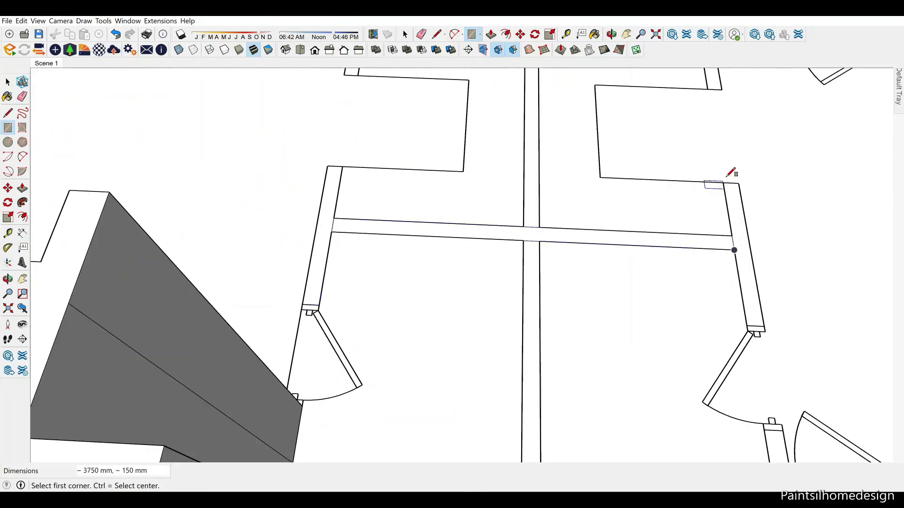
pyautogui.press('e')
pyautogui.scroll(-3, 195, 224)
pyautogui.press('space')
pyautogui.hotkey('ctrl', 'a')
pyautogui.scroll(3, 471, 255)
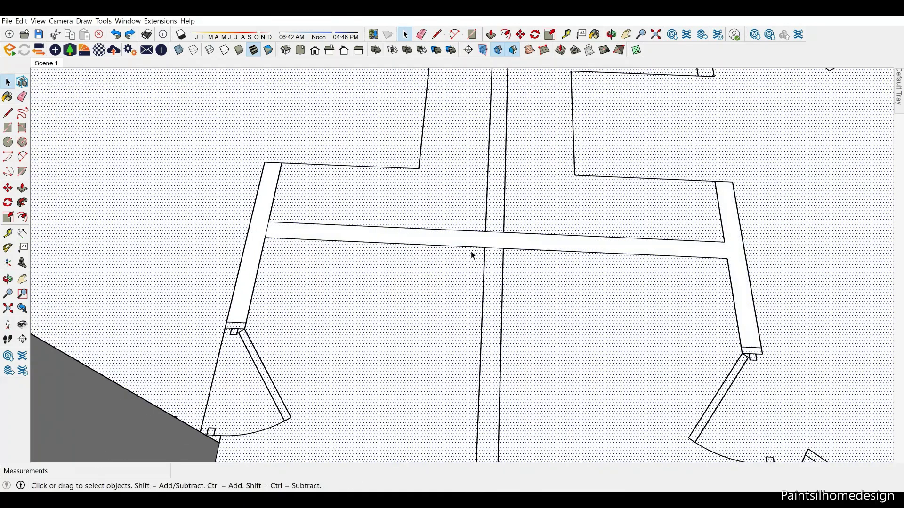
pyautogui.moveTo(470, 192)
pyautogui.mouseDown(button='middle')
pyautogui.moveTo(460, 303)
pyautogui.moveTo(546, 310)
pyautogui.mouseUp(button='middle')
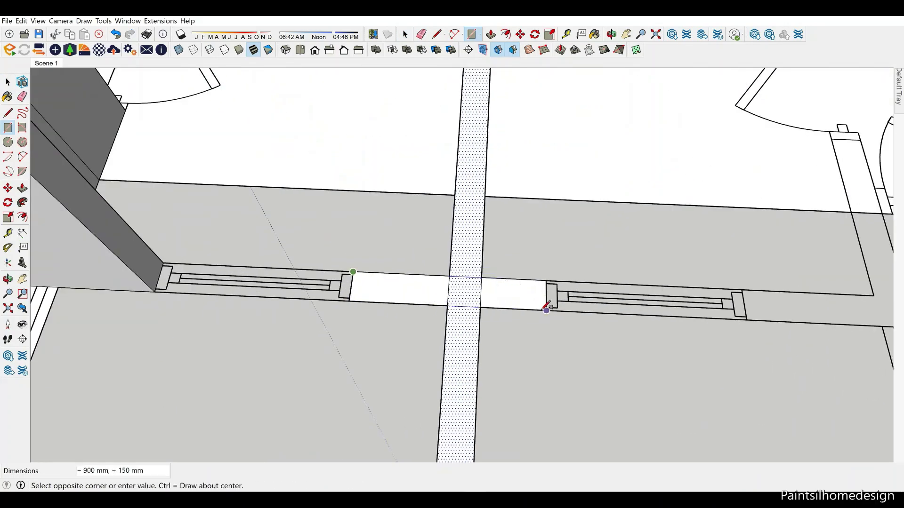
# Erase the crossing edge inside the wall and start the next doorway rectangle at the wall end
pyautogui.click(466, 266)
pyautogui.press('space')
pyautogui.moveTo(460, 408); pyautogui.dragTo(476, 258, button='middle')
pyautogui.press('e')
pyautogui.scroll(3, 291, 245)
pyautogui.press('space')
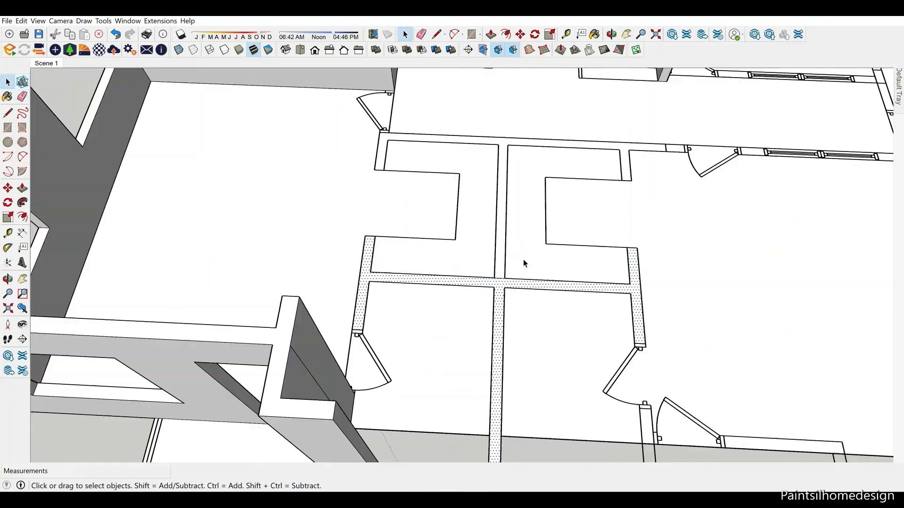
pyautogui.press('r')
pyautogui.scroll(2, 524, 263)
pyautogui.click(495, 144)
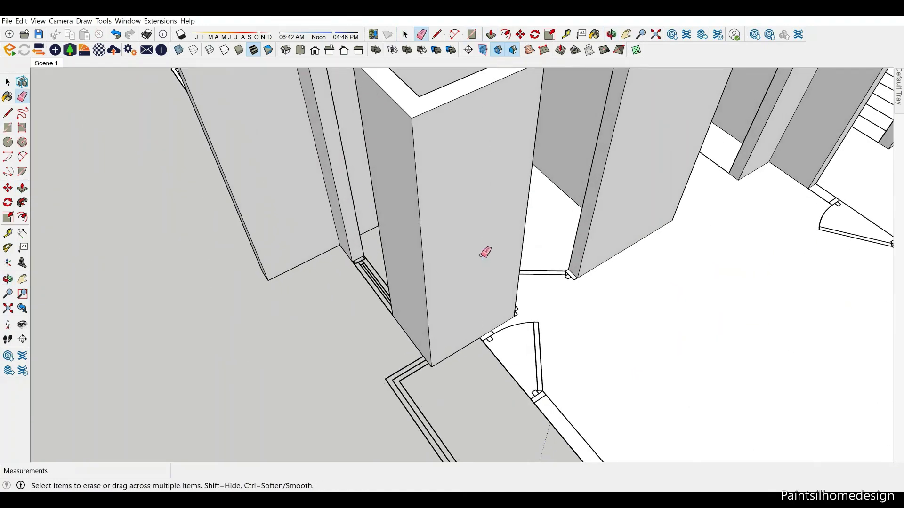
# Push/Pull the corridor wall strips (2550 × 150 and 4350 × 150 mm) up, one face 3150 mm
pyautogui.scroll(3, 547, 169)
pyautogui.press('p')
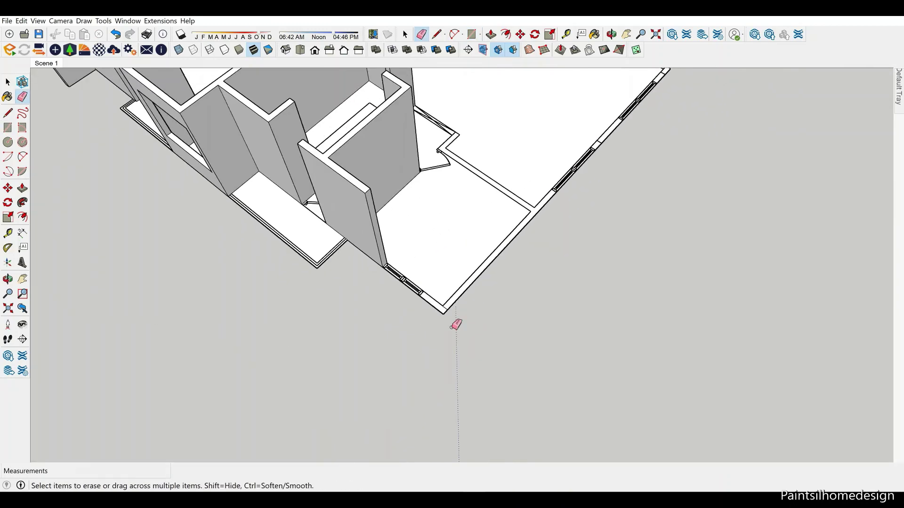
# Erase the seam edges along the ground-floor walls
pyautogui.scroll(2, 407, 260)
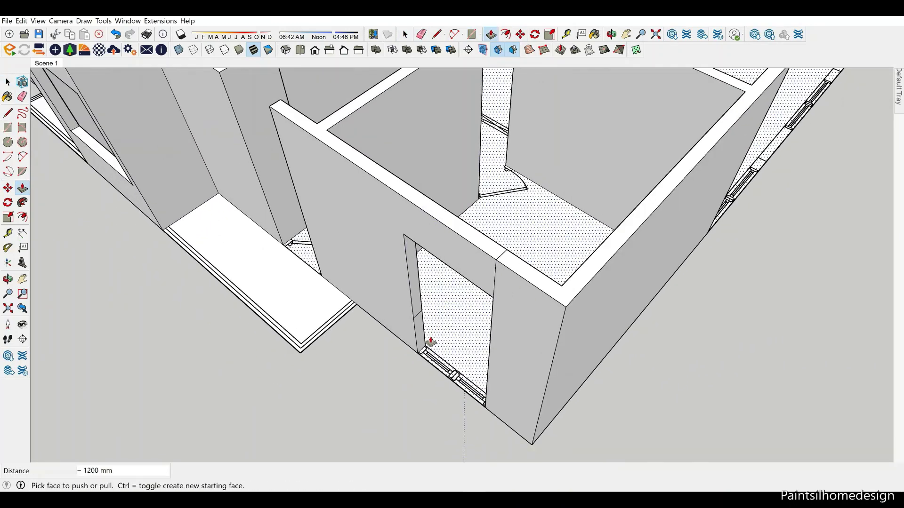
pyautogui.press('e')
pyautogui.scroll(3, 470, 282)
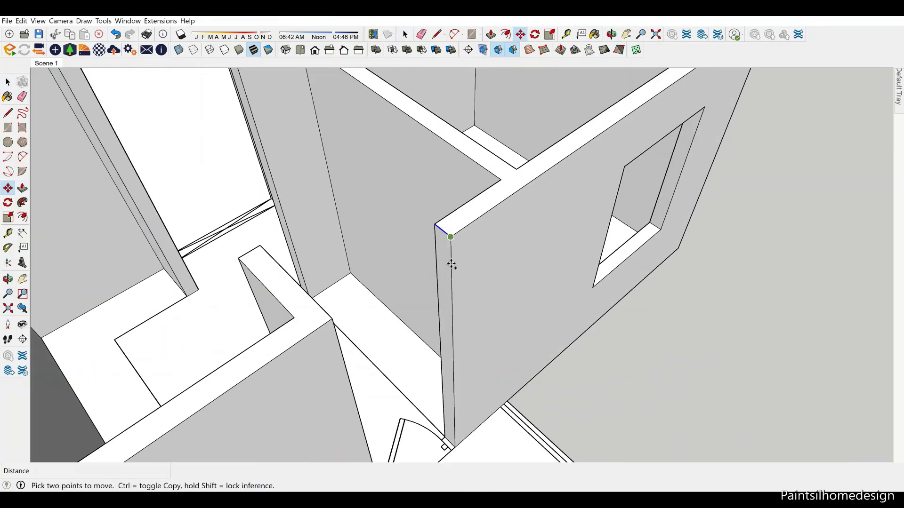
pyautogui.press('space')
pyautogui.scroll(-5, 405, 291)
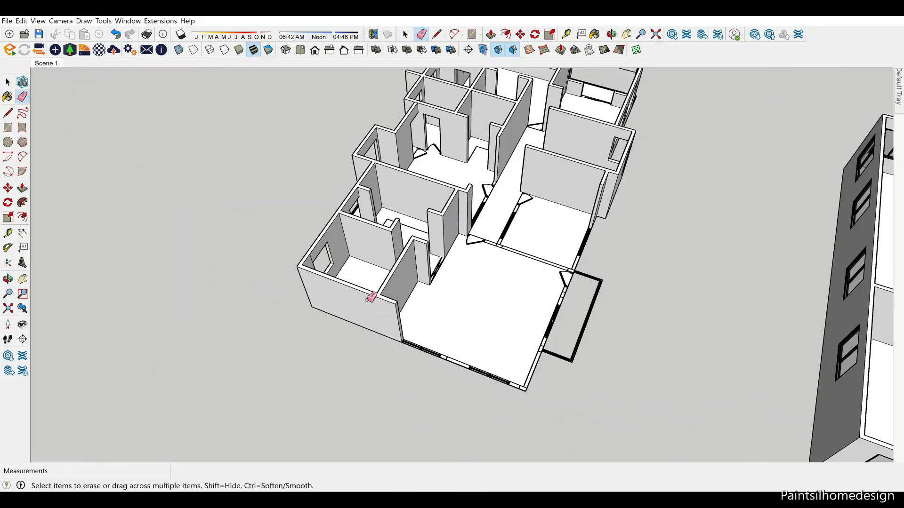
pyautogui.scroll(5, 538, 182)
# Copy a wall edge 600 mm with Move and erase the resulting stray edges
pyautogui.press('m')
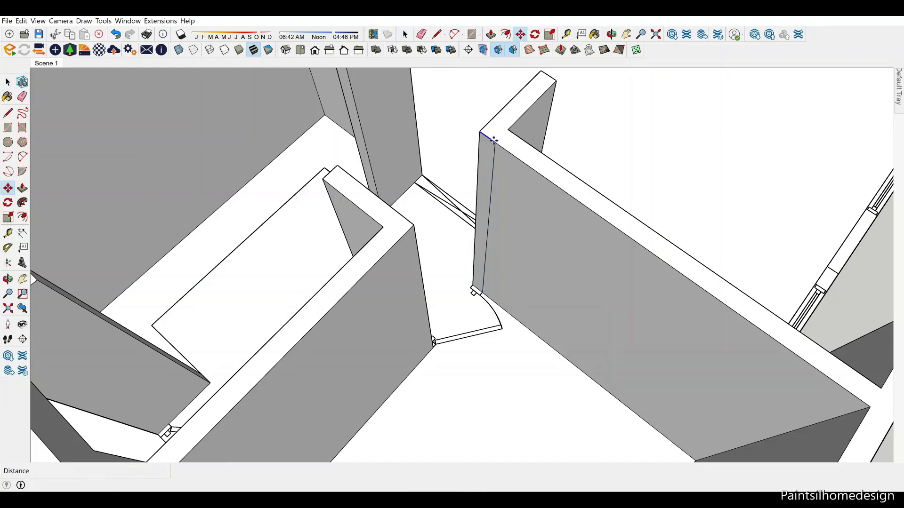
pyautogui.scroll(-5, 427, 242)
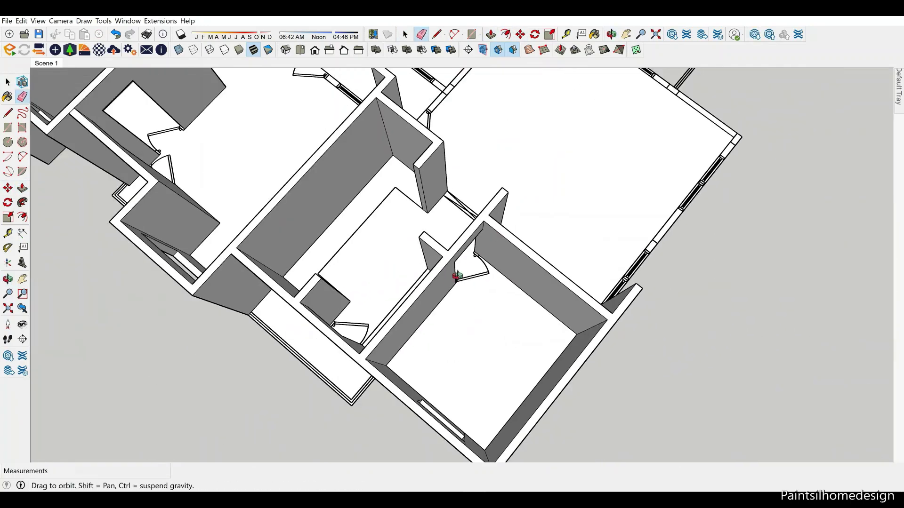
pyautogui.scroll(5, 462, 275)
pyautogui.press('space')
pyautogui.press('m')
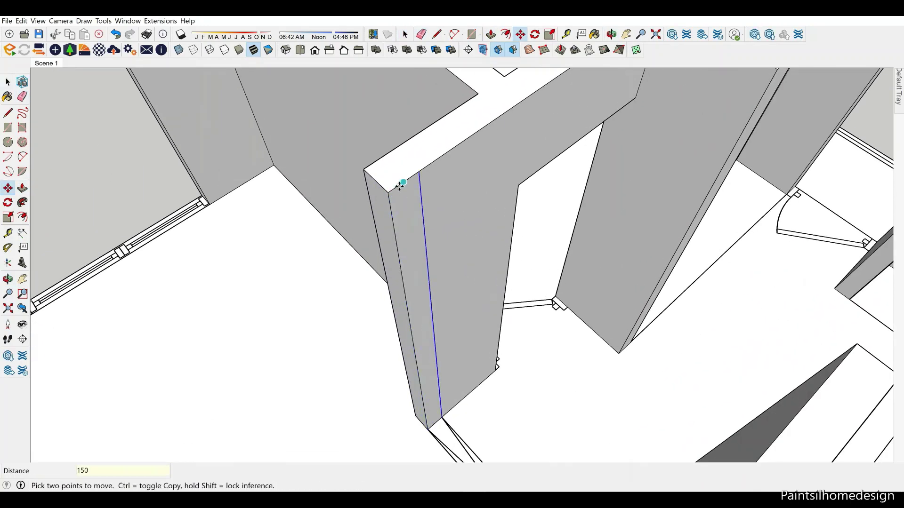
pyautogui.scroll(-5, 418, 218)
pyautogui.press('e')
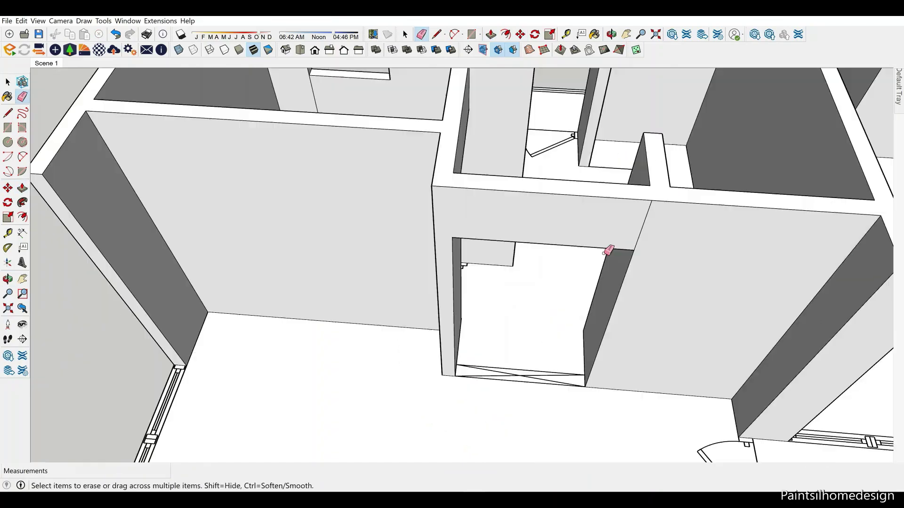
pyautogui.scroll(5, 482, 289)
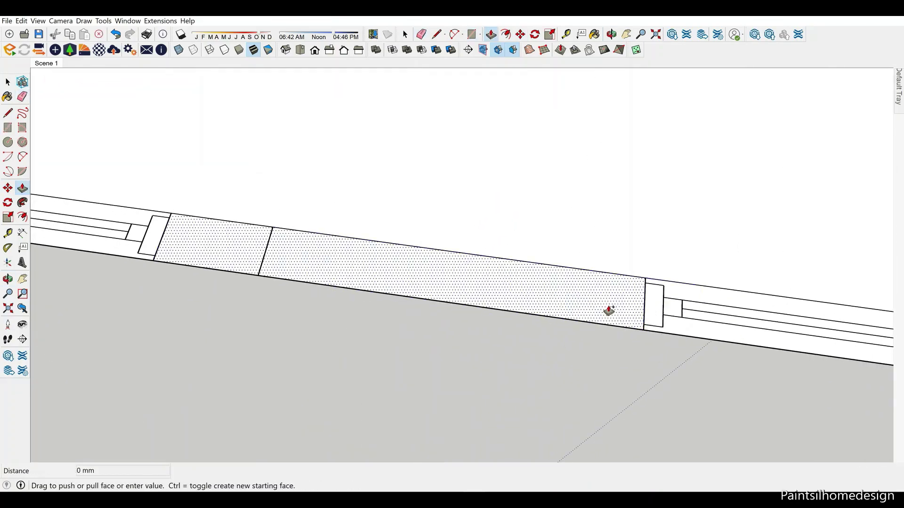
# Draw a gap-filling rectangle across the window wall opening
pyautogui.press('space')
pyautogui.moveTo(609, 310); pyautogui.dragTo(642, 256, button='middle')
pyautogui.press('r')
pyautogui.scroll(3, 496, 240)
pyautogui.click(500, 171)
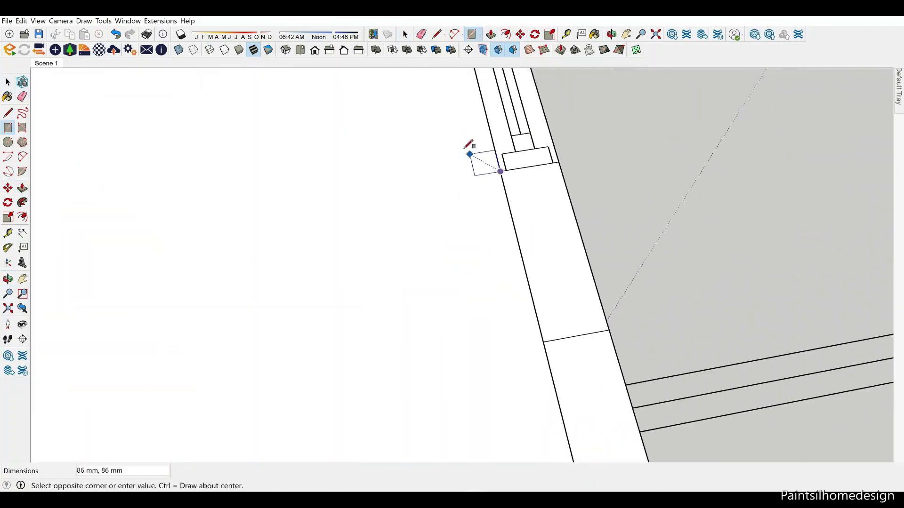
pyautogui.scroll(-3, 581, 348)
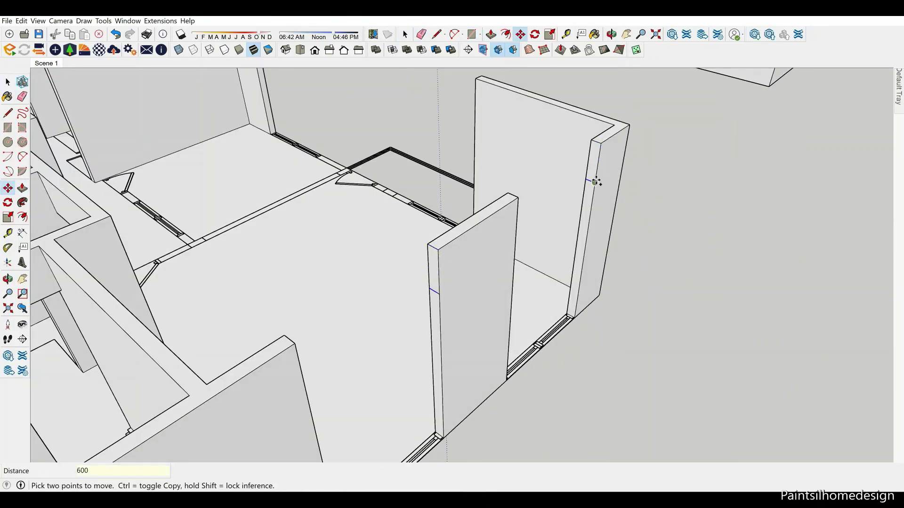
# Erase stray edges around the window wall and rooms
pyautogui.moveTo(568, 295)
pyautogui.mouseDown(button='middle')
pyautogui.moveTo(494, 344)
pyautogui.moveTo(418, 265)
pyautogui.moveTo(410, 339)
pyautogui.mouseUp(button='middle')
pyautogui.press('e')
pyautogui.scroll(5, 456, 196)
pyautogui.scroll(-5, 732, 347)
pyautogui.moveTo(733, 347); pyautogui.dragTo(571, 177, button='middle')
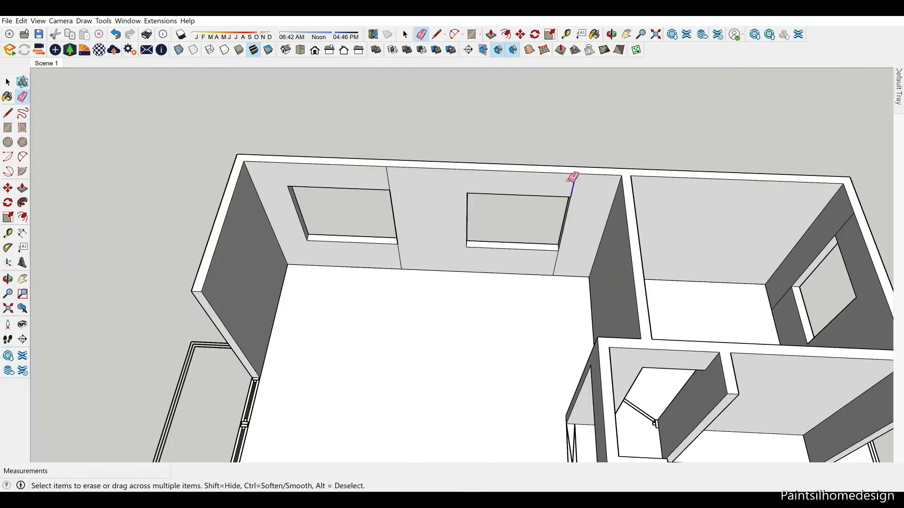
pyautogui.scroll(3, 563, 264)
pyautogui.moveTo(563, 264); pyautogui.dragTo(486, 177, button='middle')
pyautogui.scroll(-5, 487, 175)
# Push the L-shaped corner wall up 315 mm
pyautogui.press('r')
pyautogui.scroll(10, 390, 210)
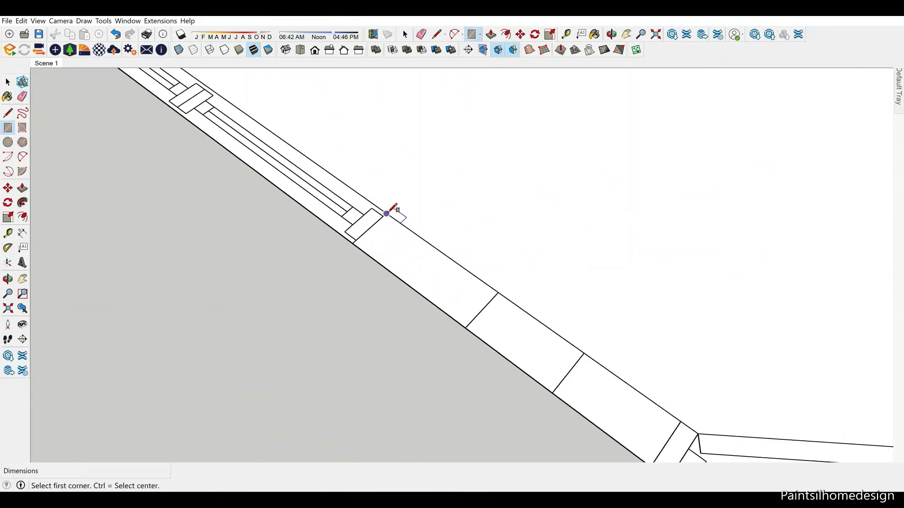
pyautogui.press('space')
pyautogui.scroll(-5, 524, 303)
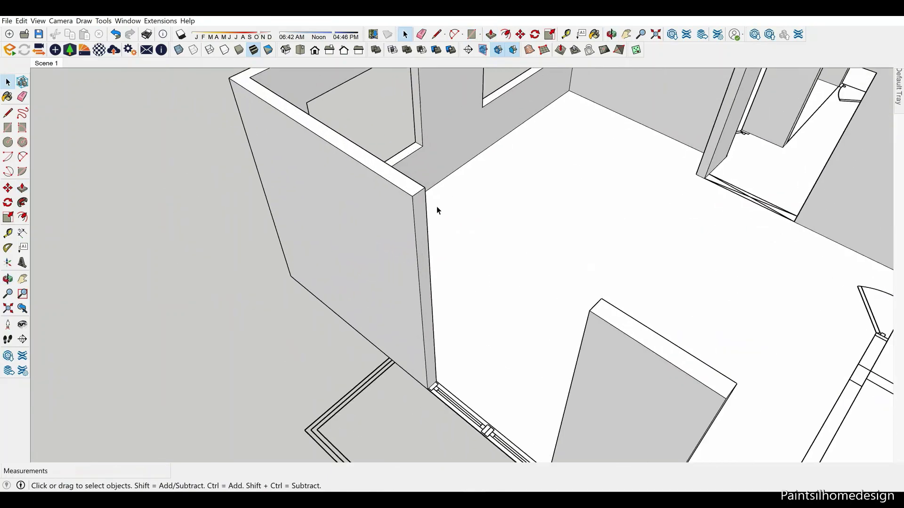
pyautogui.moveTo(436, 206); pyautogui.dragTo(564, 306, button='middle')
pyautogui.scroll(8, 626, 372)
# Draw a door-jamb rectangle, clear stray edges and push the wall face up 796 mm
pyautogui.press('r')
pyautogui.scroll(-5, 382, 211)
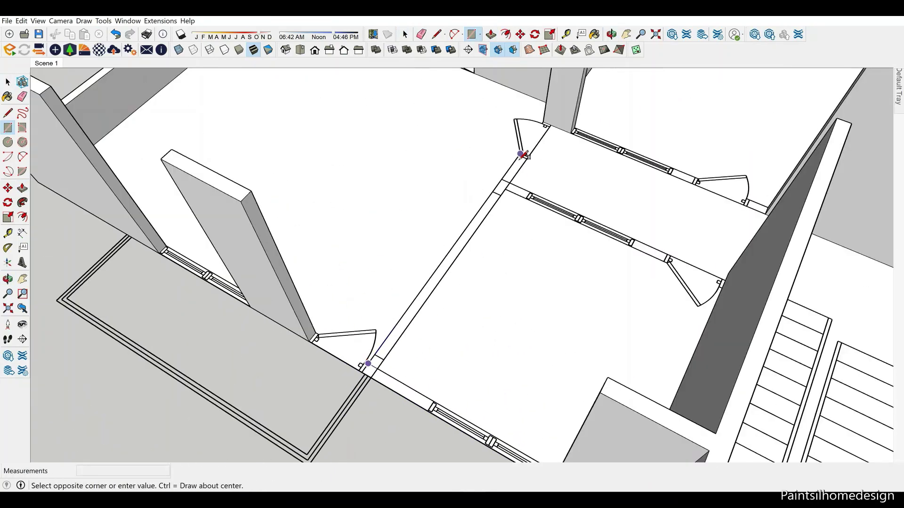
pyautogui.scroll(5, 468, 288)
pyautogui.press('space')
pyautogui.scroll(-5, 467, 289)
pyautogui.press('e')
pyautogui.scroll(5, 426, 282)
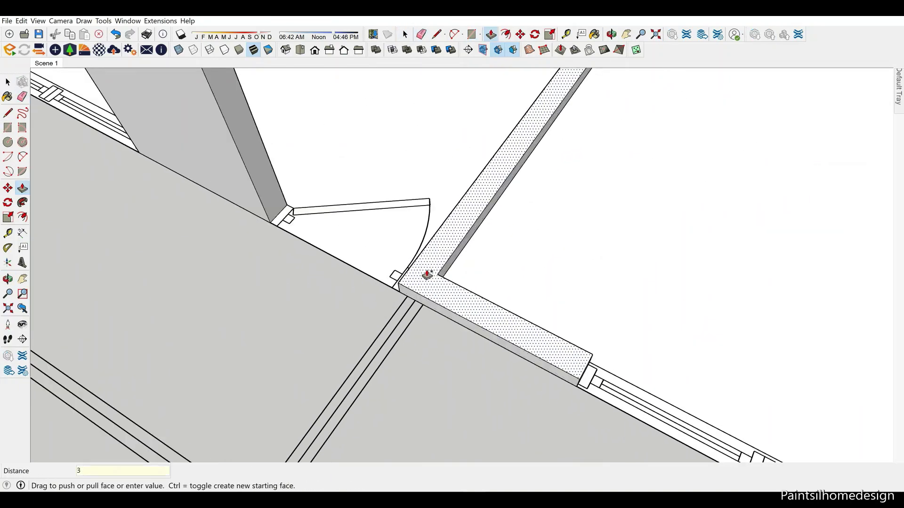
pyautogui.press('Return')
pyautogui.press('space')
pyautogui.scroll(-5, 427, 276)
# Copy a wall edge 165 mm over to mark the next jamb
pyautogui.press('p')
pyautogui.scroll(5, 498, 205)
pyautogui.scroll(-5, 473, 378)
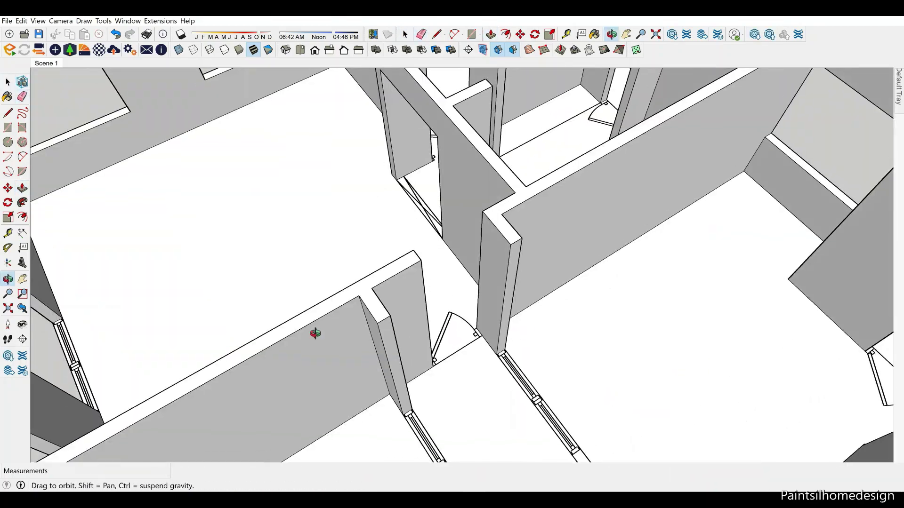
pyautogui.press('m')
pyautogui.scroll(5, 331, 167)
pyautogui.press('Return')
pyautogui.press('p')
# Orbit around the walls and finish placing the copied wall edge
pyautogui.moveTo(471, 264); pyautogui.dragTo(766, 277, button='middle')
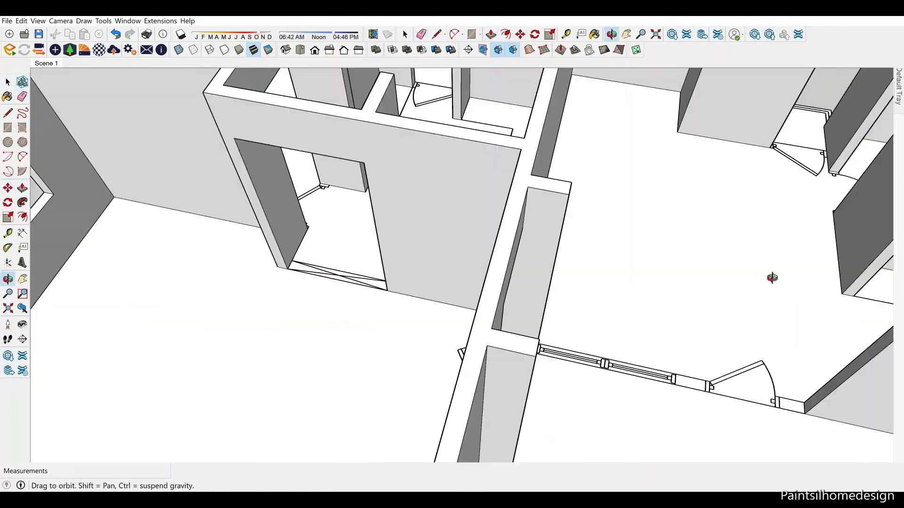
pyautogui.press('space')
pyautogui.scroll(-5, 767, 276)
pyautogui.scroll(5, 458, 174)
pyautogui.moveTo(458, 175)
pyautogui.mouseDown(button='middle')
pyautogui.moveTo(358, 131)
pyautogui.moveTo(357, 260)
pyautogui.moveTo(383, 359)
pyautogui.moveTo(409, 172)
pyautogui.mouseUp(button='middle')
pyautogui.press('Return')
pyautogui.press('space')
# Erase stray seam edges along the floor below the window wall
pyautogui.press('e')
pyautogui.scroll(2, 485, 167)
pyautogui.scroll(3, 370, 312)
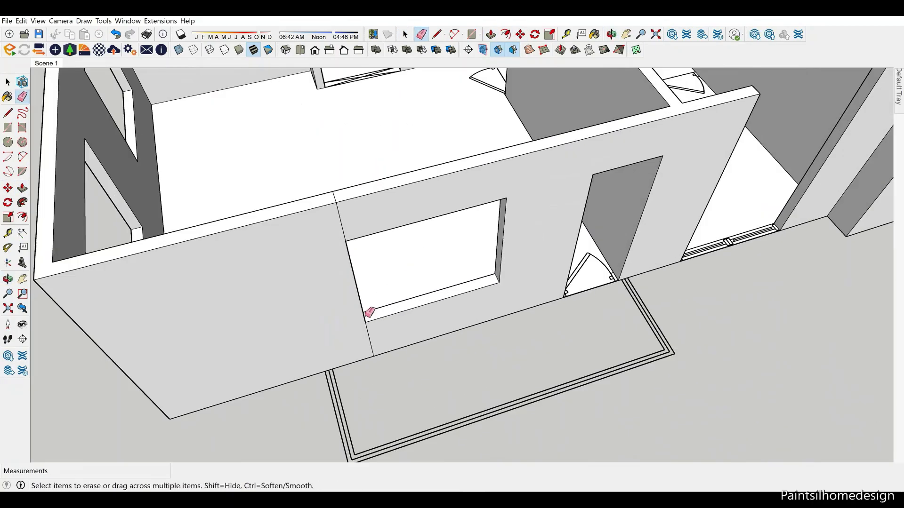
pyautogui.moveTo(369, 312)
pyautogui.mouseDown(button='middle')
pyautogui.moveTo(329, 177)
pyautogui.moveTo(563, 264)
pyautogui.moveTo(351, 304)
pyautogui.mouseUp(button='middle')
pyautogui.scroll(5, 392, 317)
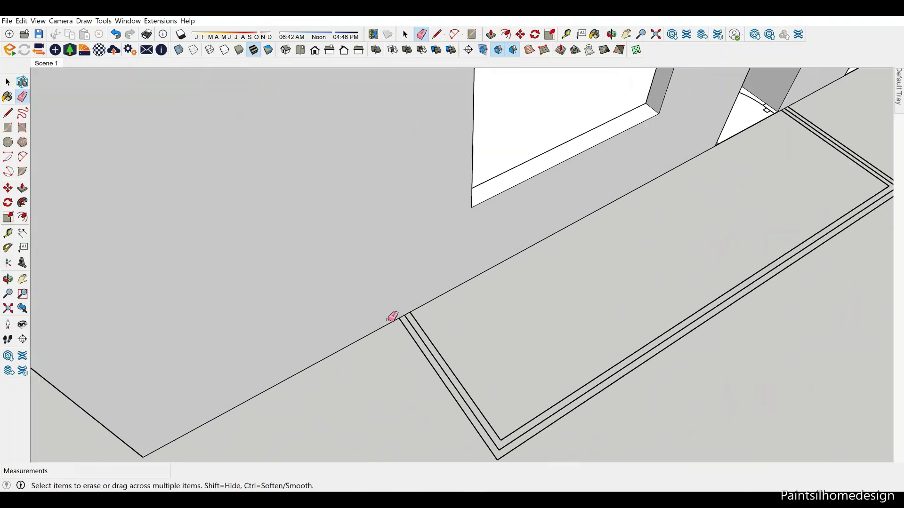
pyautogui.press('m')
pyautogui.scroll(3, 546, 136)
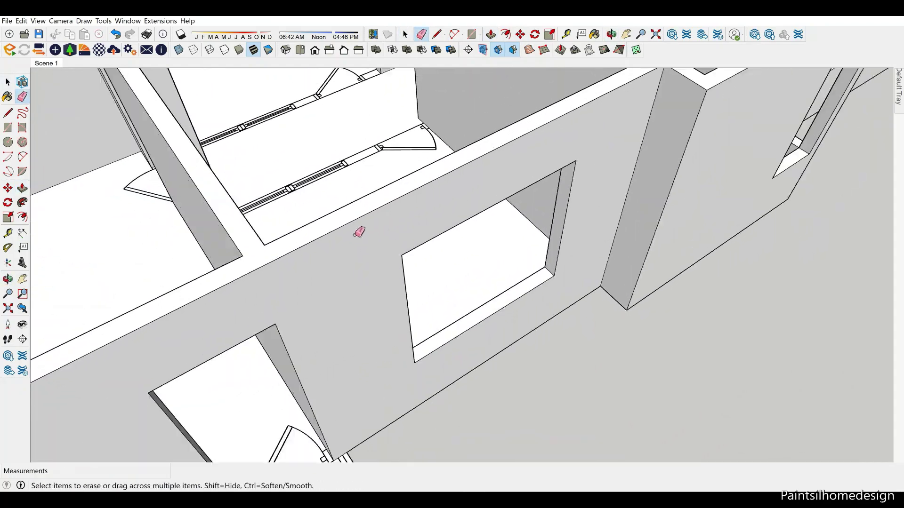
# Draw a rectangle across the ground-floor doorway beside the jamb
pyautogui.moveTo(358, 232); pyautogui.dragTo(563, 299, button='middle')
pyautogui.press('space')
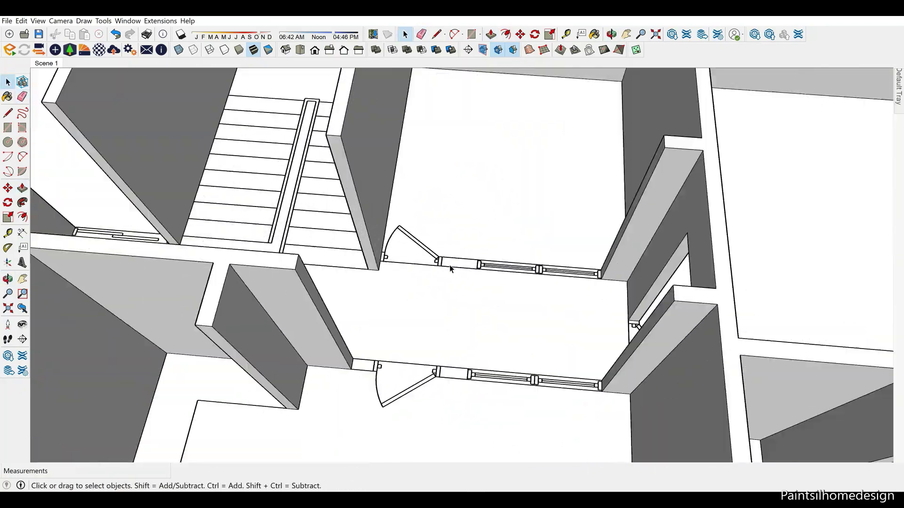
pyautogui.scroll(5, 417, 242)
pyautogui.press('r')
pyautogui.click(418, 242)
pyautogui.scroll(-5, 499, 280)
pyautogui.moveTo(498, 279); pyautogui.dragTo(484, 292, button='middle')
pyautogui.scroll(5, 471, 294)
pyautogui.press('r')
pyautogui.click(450, 296)
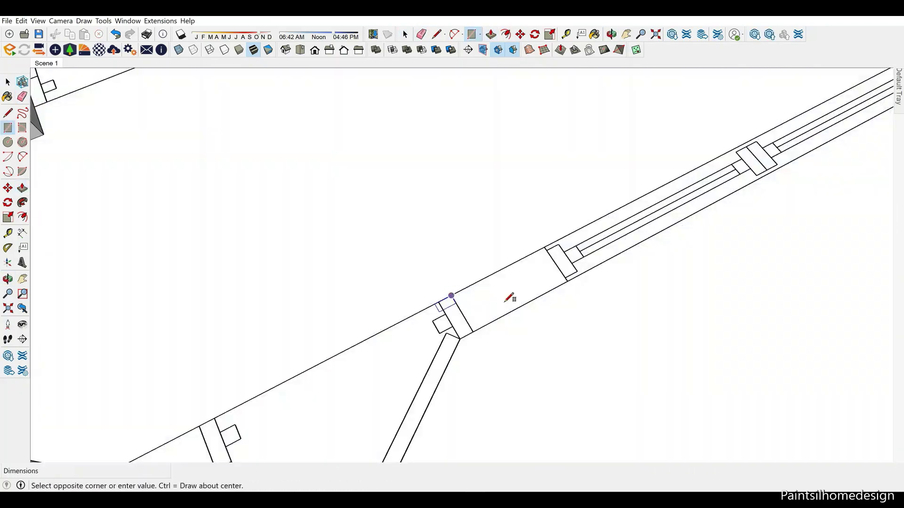
pyautogui.press('space')
# Erase leftover seam edges around the wall corner, checking from several angles
pyautogui.scroll(-5, 549, 287)
pyautogui.moveTo(549, 287); pyautogui.dragTo(458, 157, button='middle')
pyautogui.scroll(5, 458, 157)
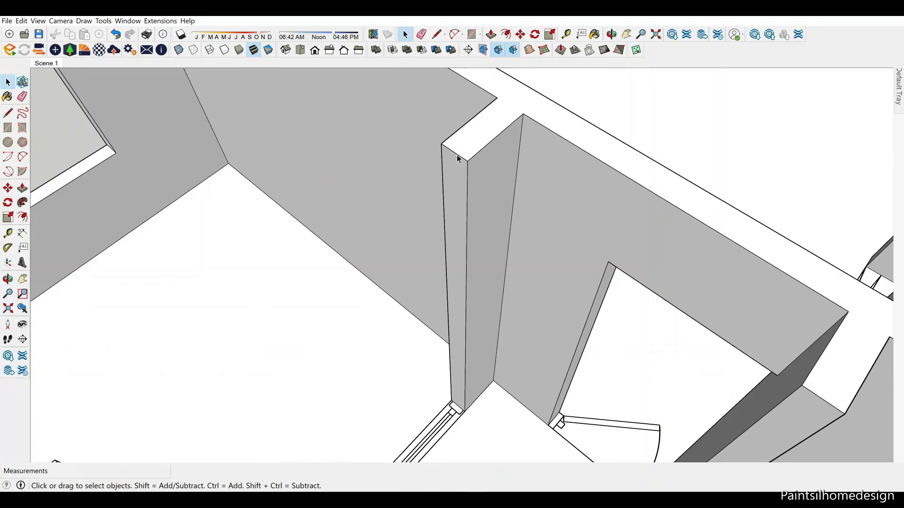
pyautogui.scroll(-2, 467, 190)
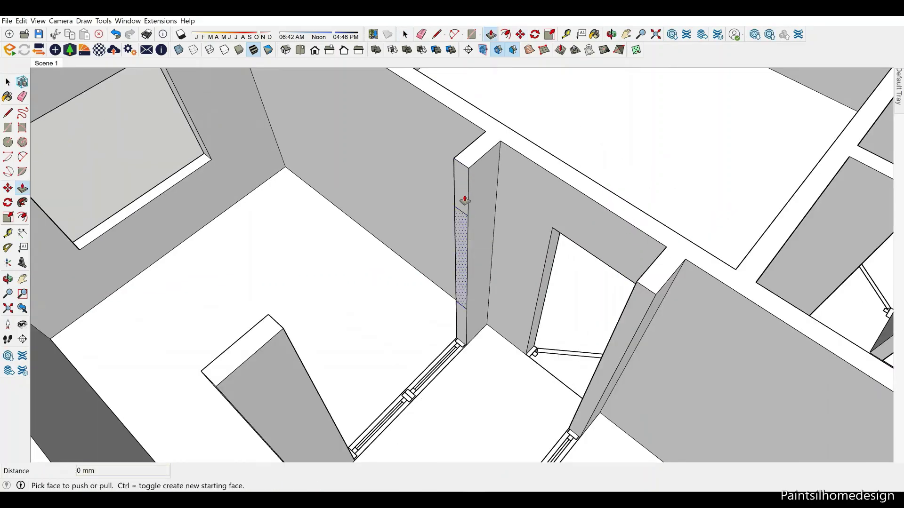
pyautogui.scroll(-3, 464, 200)
pyautogui.moveTo(478, 283); pyautogui.dragTo(382, 349, button='middle')
pyautogui.scroll(3, 381, 350)
pyautogui.press('e')
pyautogui.scroll(-3, 484, 219)
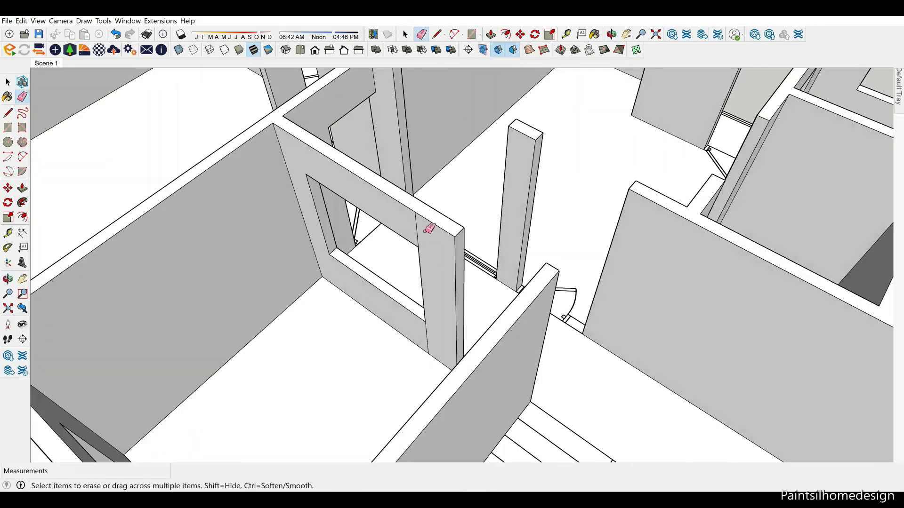
pyautogui.scroll(-2, 430, 323)
pyautogui.moveTo(430, 322); pyautogui.dragTo(242, 400, button='middle')
pyautogui.scroll(4, 333, 273)
# Extrude and move the jamb wall pieces, then erase the remaining stray edges
pyautogui.press('p')
pyautogui.scroll(-3, 332, 273)
pyautogui.press('space')
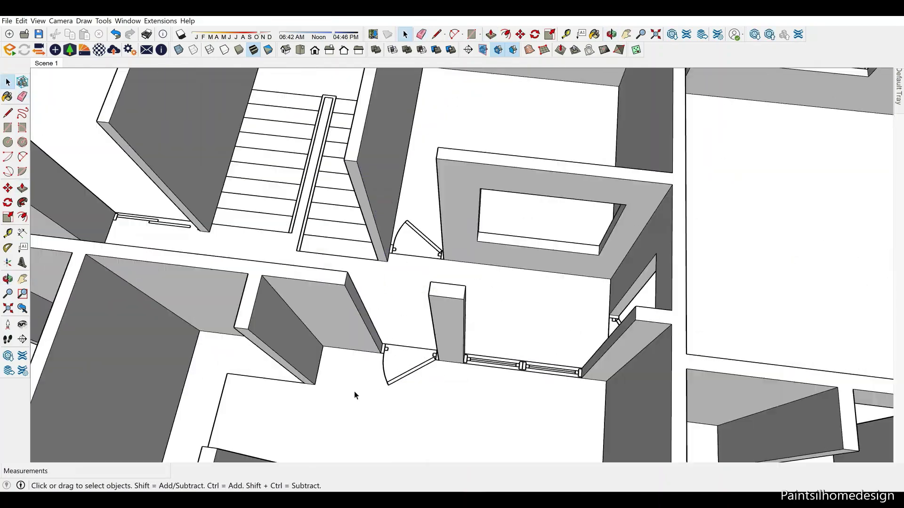
pyautogui.moveTo(359, 393); pyautogui.dragTo(448, 177, button='middle')
pyautogui.scroll(3, 411, 177)
pyautogui.press('m')
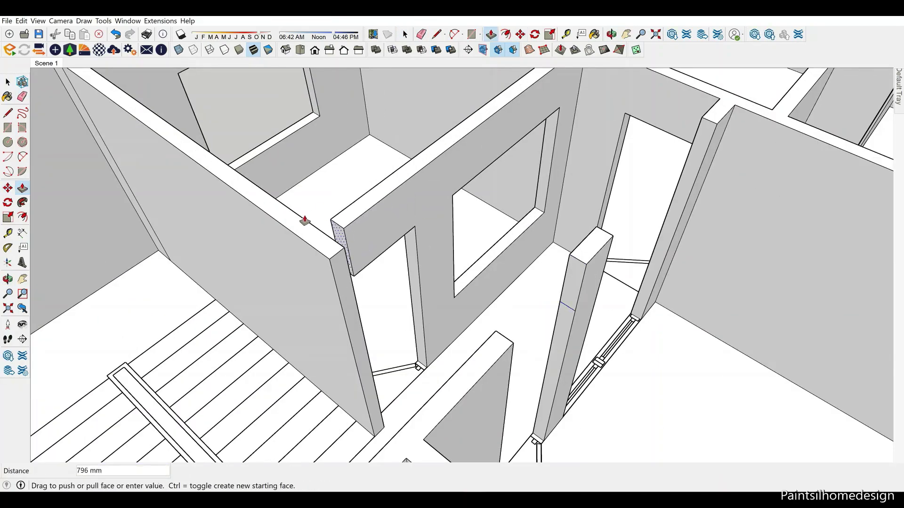
pyautogui.scroll(-3, 569, 289)
pyautogui.press('e')
pyautogui.moveTo(348, 250)
pyautogui.mouseDown(button='middle')
pyautogui.moveTo(642, 250)
pyautogui.moveTo(409, 383)
pyautogui.mouseUp(button='middle')
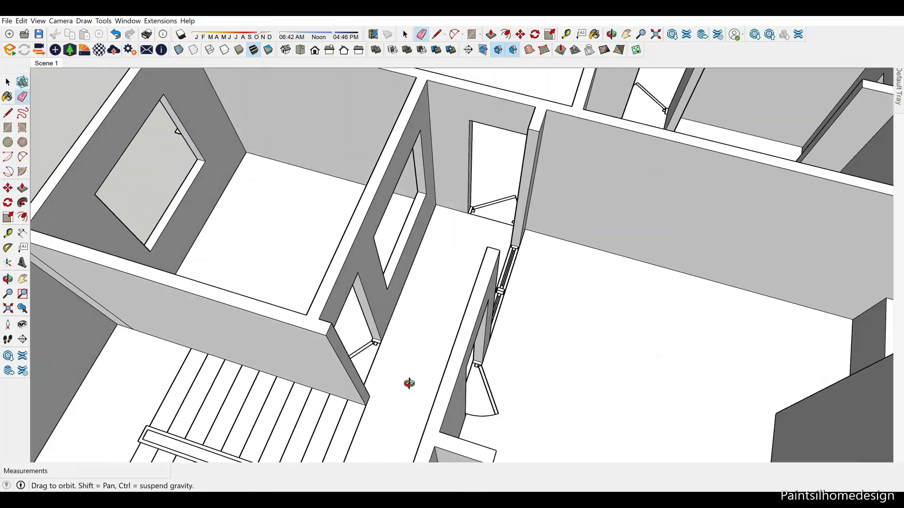
pyautogui.scroll(3, 409, 383)
pyautogui.press('space')
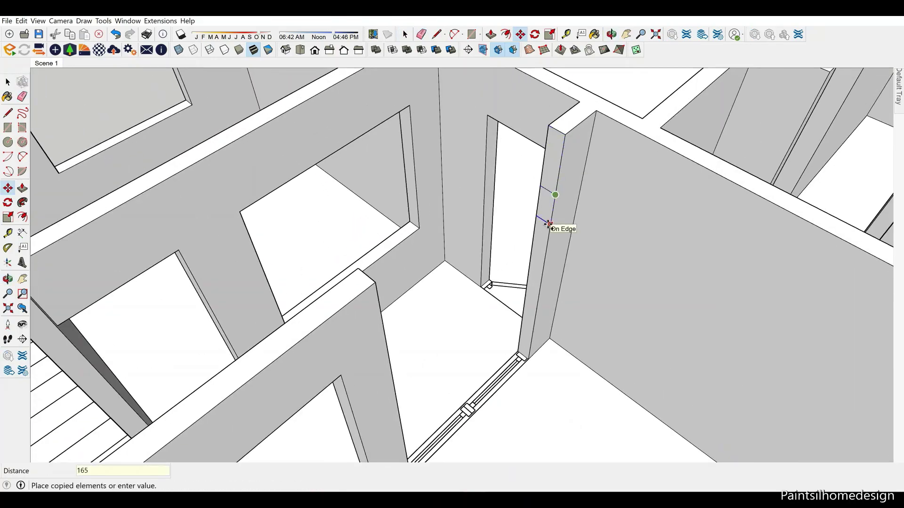
# Zoom out to the whole floor plan and select a window to copy
pyautogui.moveTo(522, 207); pyautogui.dragTo(443, 351, button='middle')
pyautogui.scroll(-2, 529, 226)
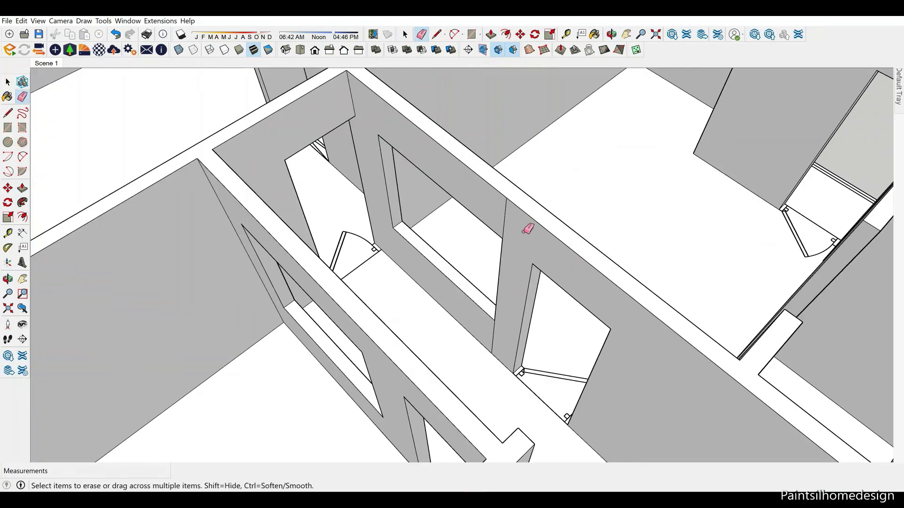
pyautogui.moveTo(528, 226); pyautogui.dragTo(333, 299, button='middle')
pyautogui.scroll(-3, 374, 242)
pyautogui.scroll(-2, 485, 419)
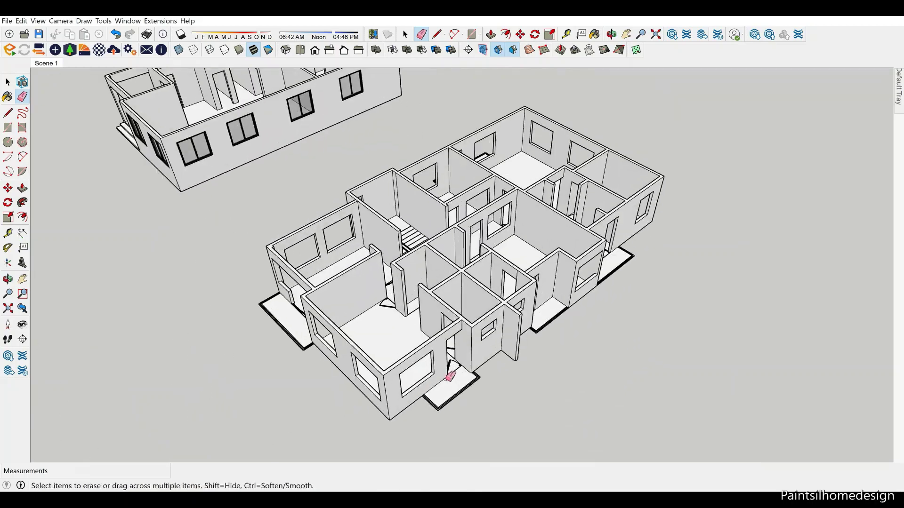
pyautogui.click(272, 198)
# Copy the sliding window into the first empty wall opening
pyautogui.press('m')
pyautogui.scroll(5, 262, 213)
pyautogui.keyDown('ctrl'); pyautogui.click(249, 244); pyautogui.keyUp('ctrl')
pyautogui.scroll(-5, 244, 196)
pyautogui.scroll(5, 378, 343)
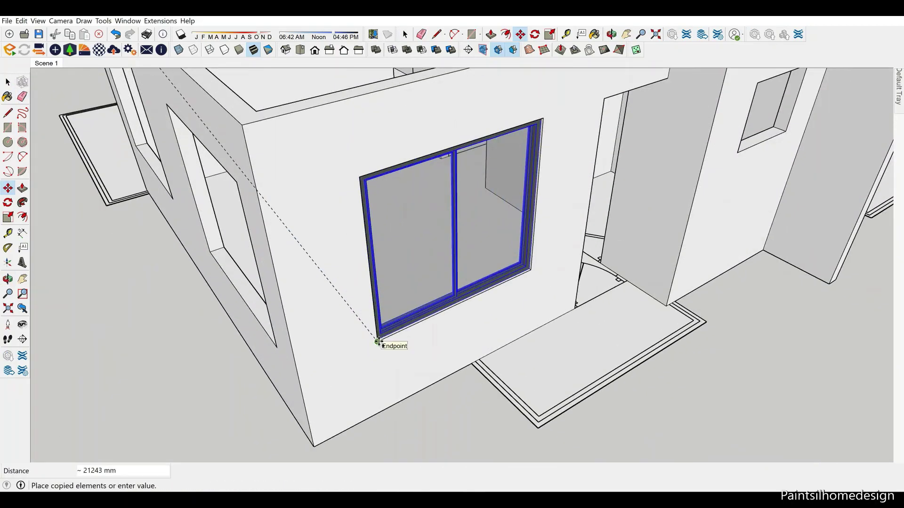
pyautogui.click(378, 343)
pyautogui.press('space')
pyautogui.scroll(-5, 378, 343)
# Place a second sliding-window copy in the next wall opening
pyautogui.press('m')
pyautogui.scroll(5, 304, 281)
pyautogui.keyDown('ctrl'); pyautogui.click(253, 374); pyautogui.keyUp('ctrl')
pyautogui.scroll(-5, 252, 373)
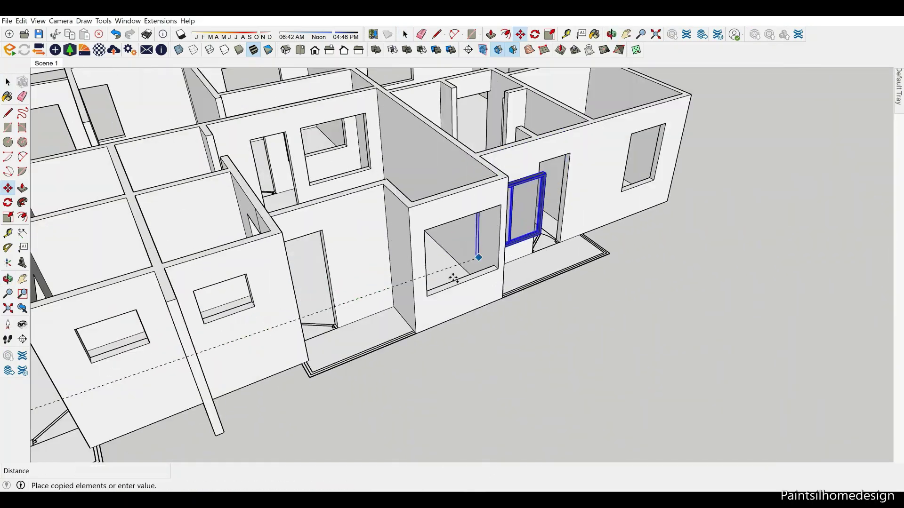
pyautogui.press('space')
pyautogui.scroll(-5, 624, 268)
pyautogui.scroll(5, 624, 269)
pyautogui.press('m')
pyautogui.keyDown('ctrl'); pyautogui.click(649, 232); pyautogui.keyUp('ctrl')
pyautogui.scroll(-5, 650, 232)
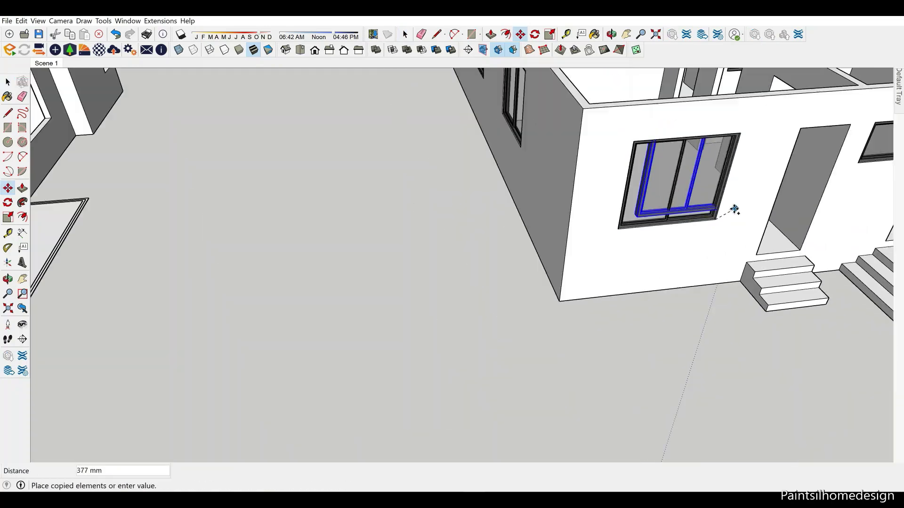
pyautogui.scroll(5, 500, 273)
pyautogui.click(96, 310)
pyautogui.press('space')
pyautogui.scroll(-5, 96, 311)
pyautogui.scroll(5, 420, 225)
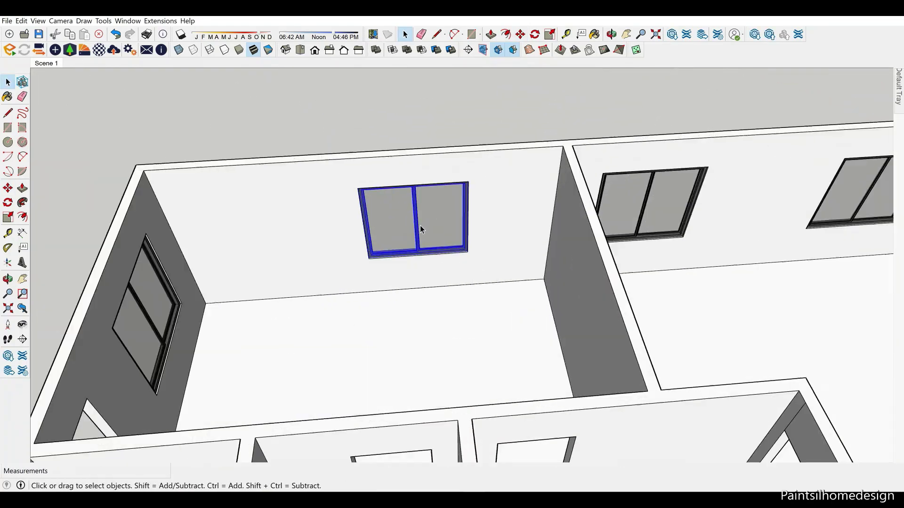
# Copy another window into a further opening in the wall
pyautogui.press('m')
pyautogui.keyDown('ctrl'); pyautogui.click(512, 345); pyautogui.keyUp('ctrl')
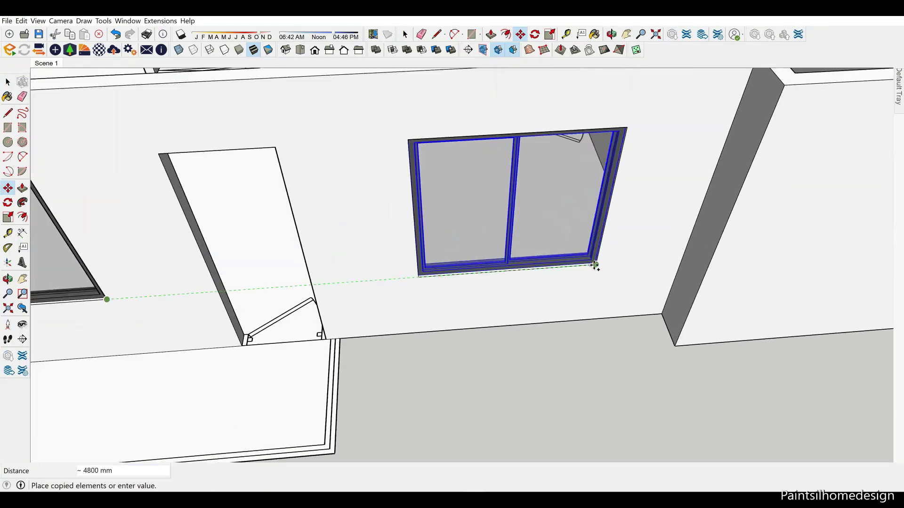
pyautogui.click(595, 262)
pyautogui.press('space')
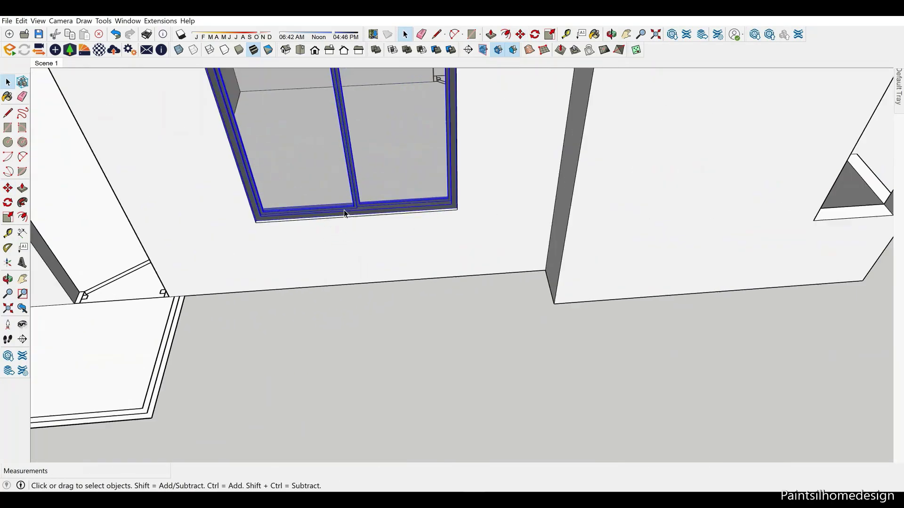
pyautogui.scroll(-5, 329, 262)
pyautogui.press('m')
pyautogui.scroll(5, 454, 234)
pyautogui.scroll(-5, 453, 234)
# Draw a frame rectangle at the opening corner and offset a frame outline inside it
pyautogui.press('r')
pyautogui.scroll(5, 333, 170)
pyautogui.click(333, 170)
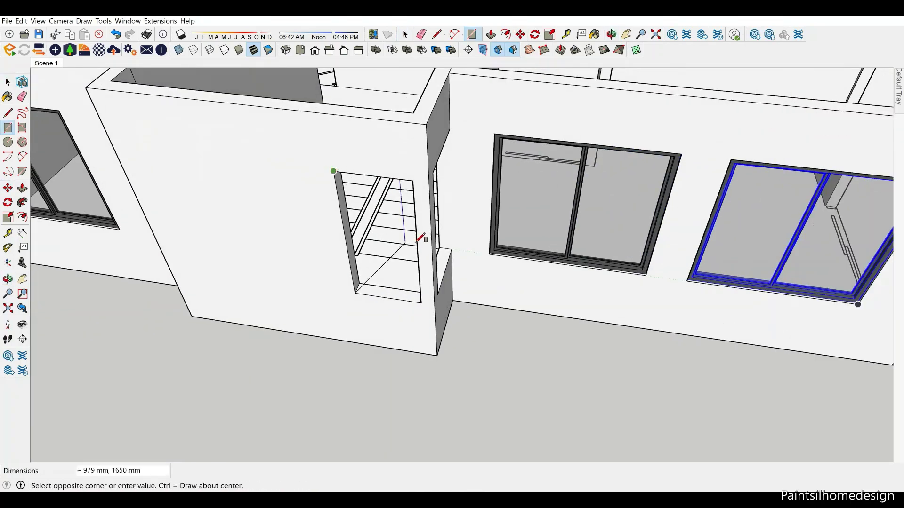
pyautogui.press('f')
pyautogui.press('Return')
pyautogui.press('space')
pyautogui.scroll(3, 352, 300)
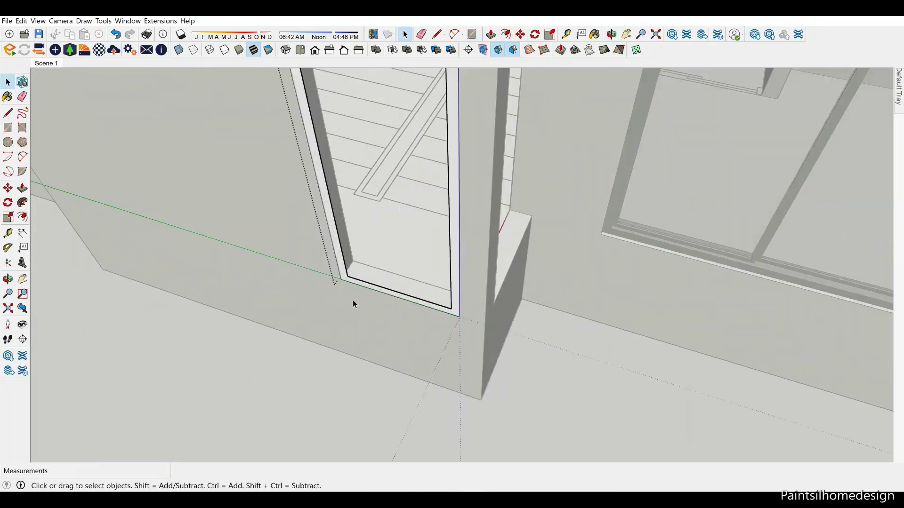
pyautogui.press('p')
pyautogui.scroll(5, 389, 281)
pyautogui.press('Escape')
pyautogui.press('m')
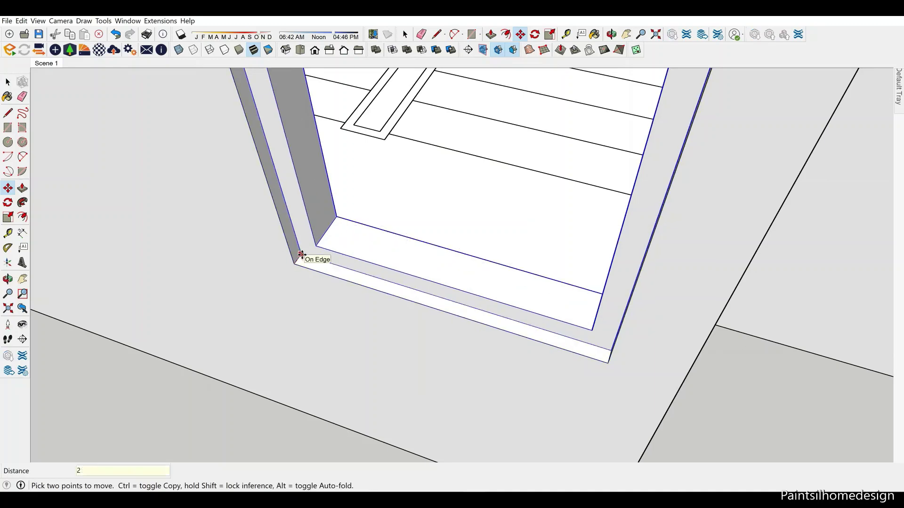
pyautogui.scroll(-3, 302, 255)
# Start copying from the sill corner and bring the stair-side opening into view
pyautogui.press('m')
pyautogui.press('ctrl')
pyautogui.click(313, 255)
pyautogui.scroll(5, 313, 255)
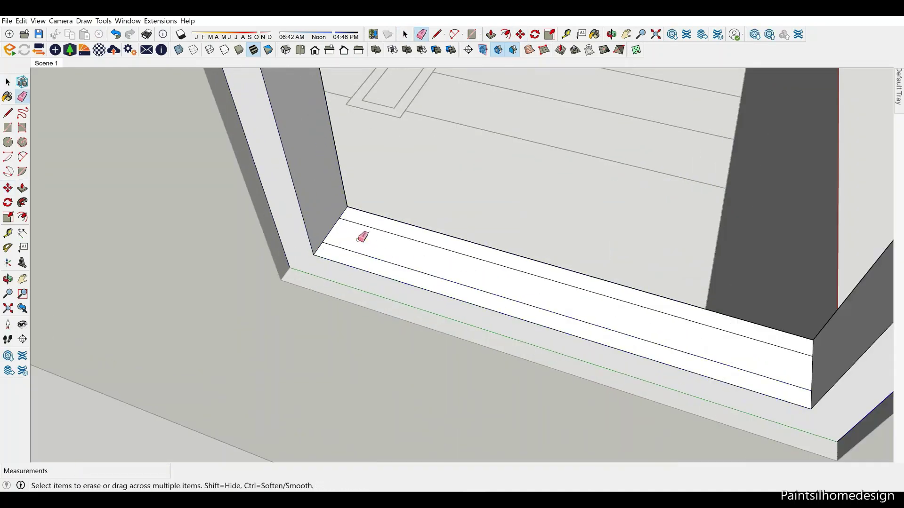
pyautogui.press('p')
pyautogui.scroll(-5, 397, 242)
pyautogui.moveTo(398, 243); pyautogui.dragTo(369, 222, button='middle')
pyautogui.press('f')
pyautogui.press('p')
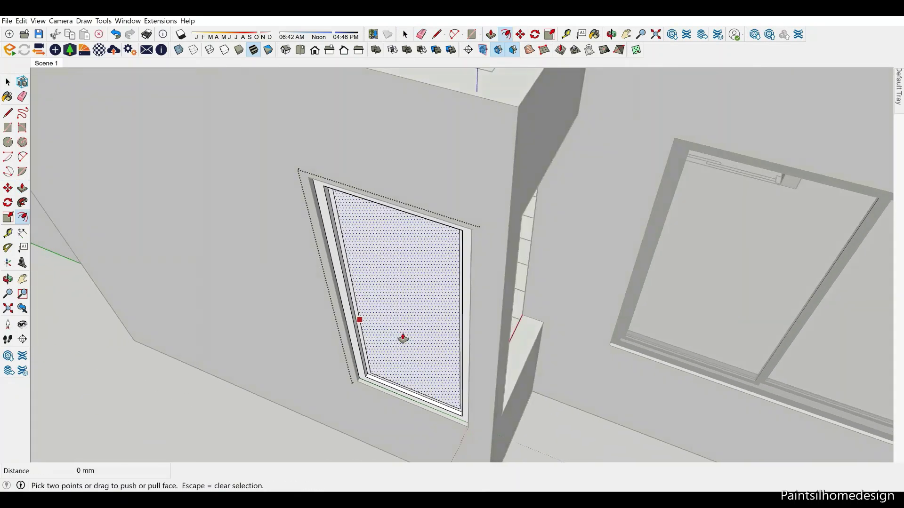
pyautogui.scroll(5, 403, 338)
# Draw a rectangle across the stair-side opening and erase the leftover face
pyautogui.press('r')
pyautogui.click(262, 367)
pyautogui.scroll(-5, 528, 85)
pyautogui.scroll(5, 509, 208)
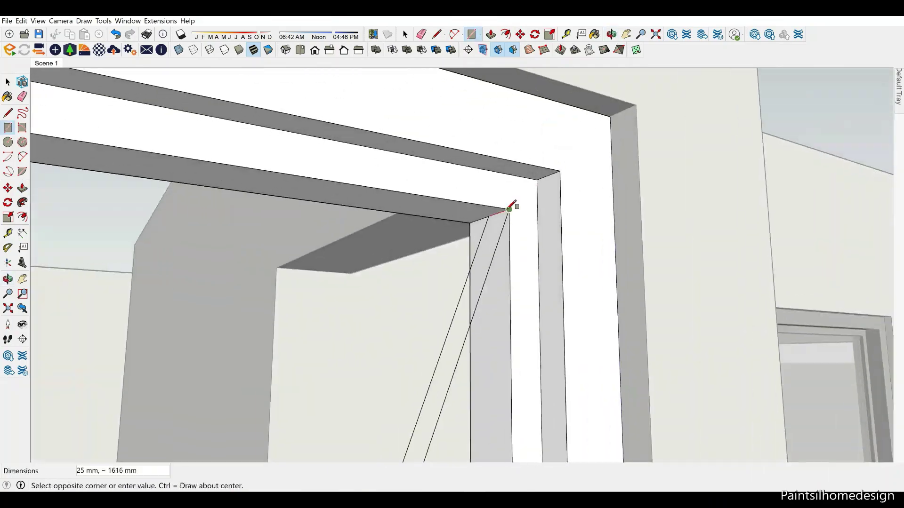
pyautogui.click(510, 208)
pyautogui.scroll(-5, 510, 208)
pyautogui.rightClick(458, 256)
pyautogui.click(474, 270)
pyautogui.scroll(-3, 377, 228)
pyautogui.moveTo(511, 264); pyautogui.dragTo(303, 318, button='middle')
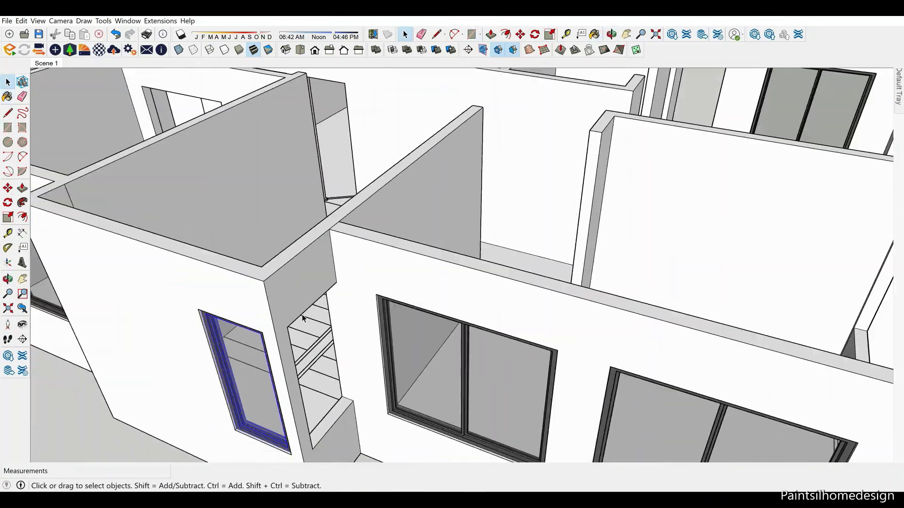
pyautogui.scroll(5, 303, 318)
pyautogui.press('q')
# Push/Pull the sill face out by 1 beneath the stair-side window
pyautogui.moveTo(293, 396); pyautogui.dragTo(291, 360, button='middle')
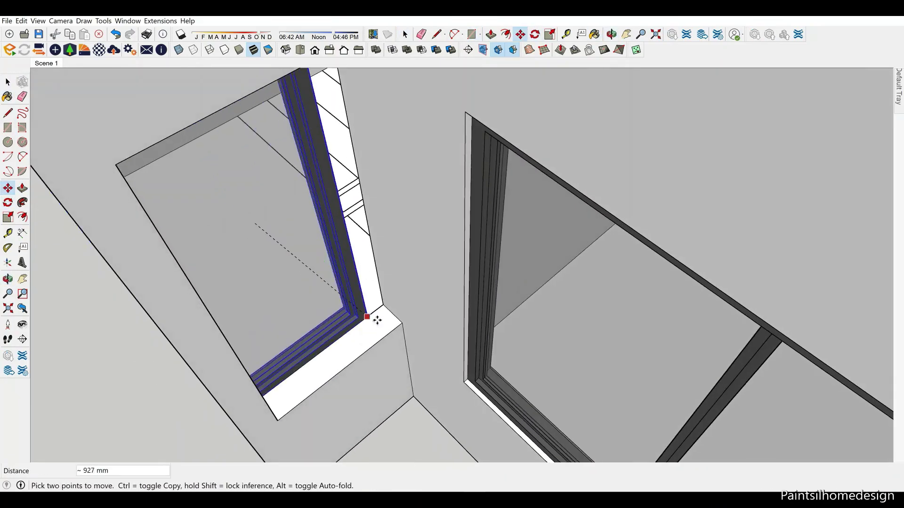
pyautogui.scroll(-10, 439, 314)
pyautogui.scroll(10, 187, 381)
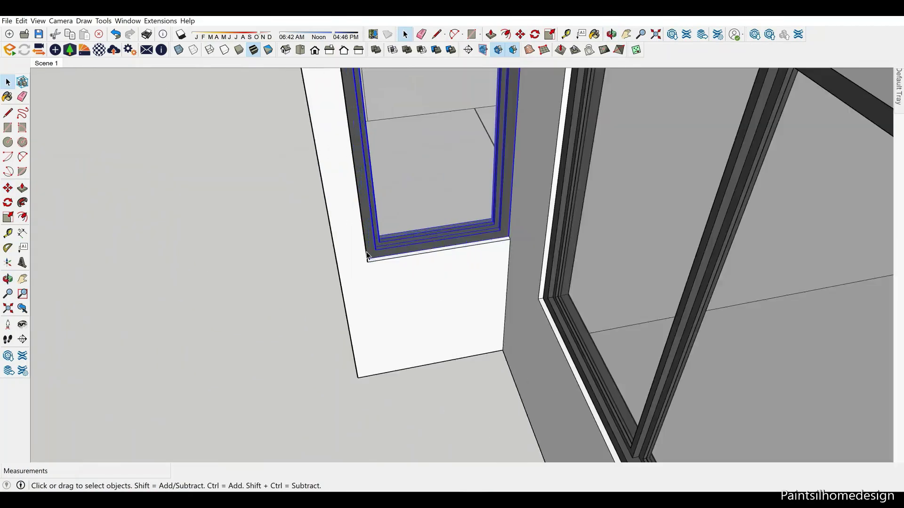
pyautogui.moveTo(358, 301); pyautogui.dragTo(328, 312, button='middle')
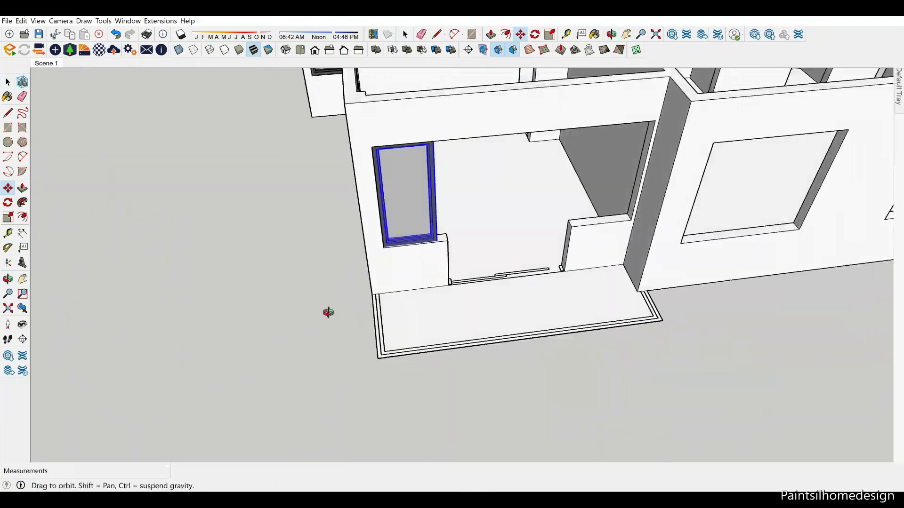
pyautogui.scroll(5, 328, 312)
pyautogui.press('p')
pyautogui.click(438, 313)
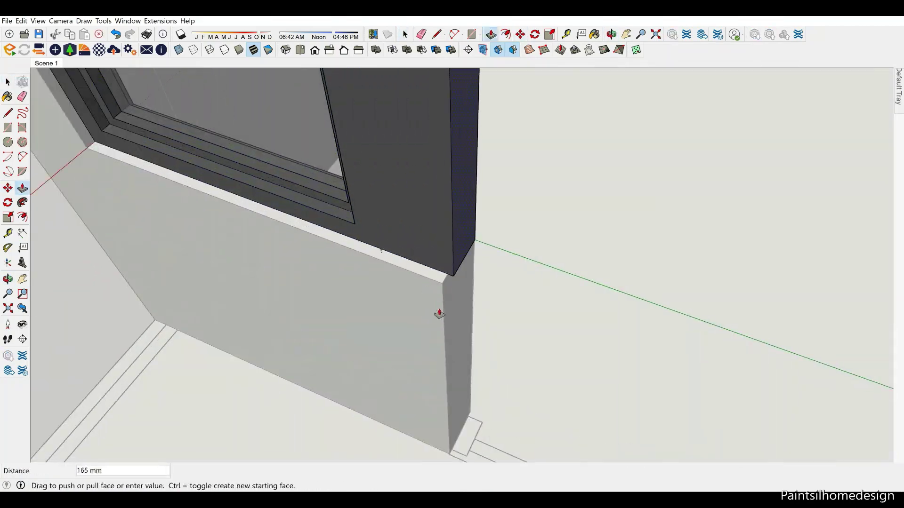
pyautogui.scroll(3, 516, 268)
pyautogui.write('1')
pyautogui.moveTo(477, 280)
pyautogui.mouseDown(button='middle')
pyautogui.moveTo(502, 188)
pyautogui.moveTo(669, 250)
pyautogui.moveTo(554, 217)
pyautogui.mouseUp(button='middle')
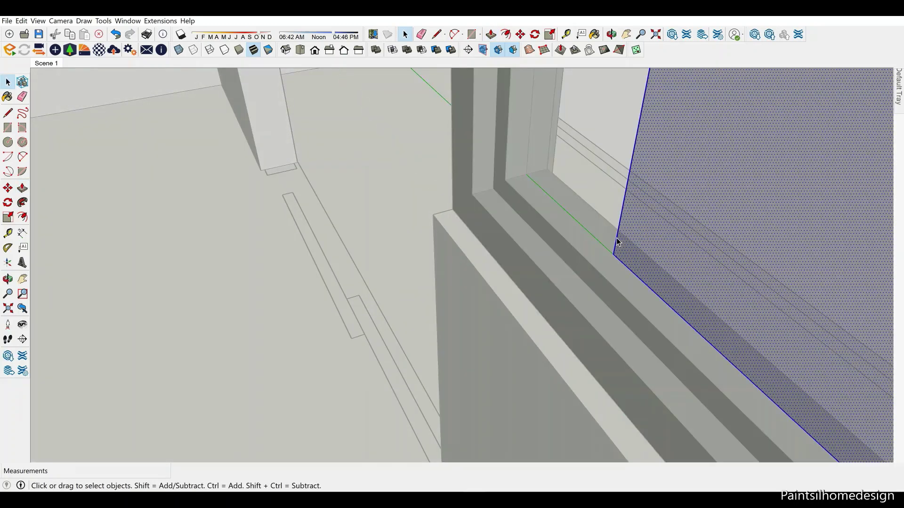
pyautogui.press('space')
pyautogui.scroll(-5, 595, 268)
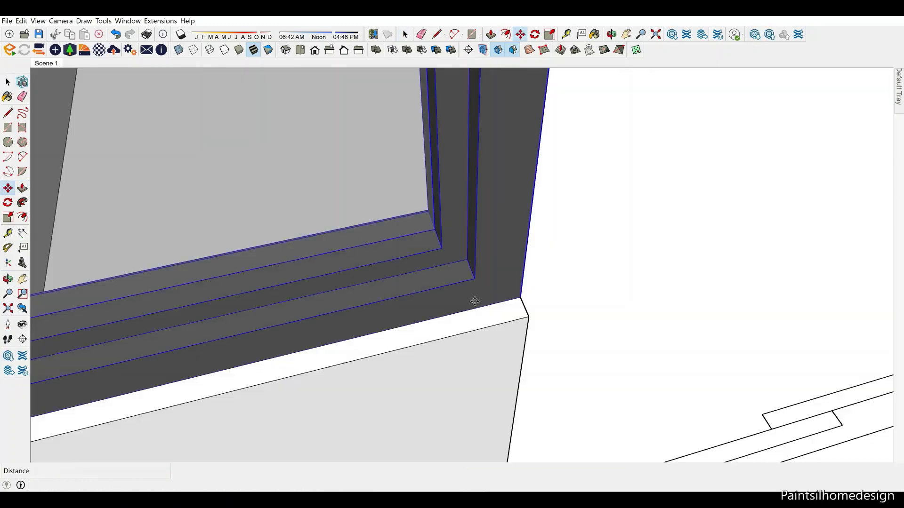
# Start moving a window from its corner, then cancel the move
pyautogui.moveTo(440, 322); pyautogui.dragTo(551, 241, button='middle')
pyautogui.scroll(-5, 553, 241)
pyautogui.press('m')
pyautogui.scroll(5, 424, 292)
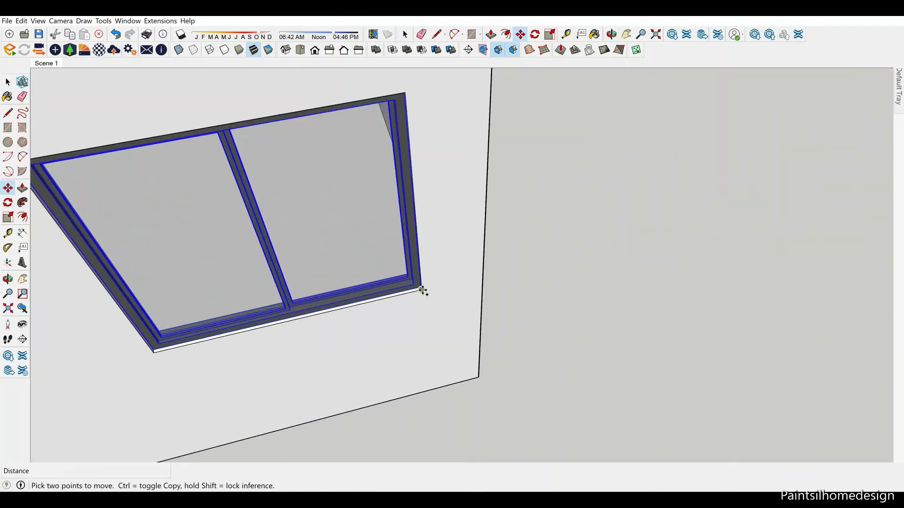
pyautogui.click(423, 293)
pyautogui.scroll(-4, 508, 259)
pyautogui.scroll(5, 498, 293)
pyautogui.press('space')
pyautogui.scroll(-5, 498, 293)
pyautogui.scroll(-8, 581, 303)
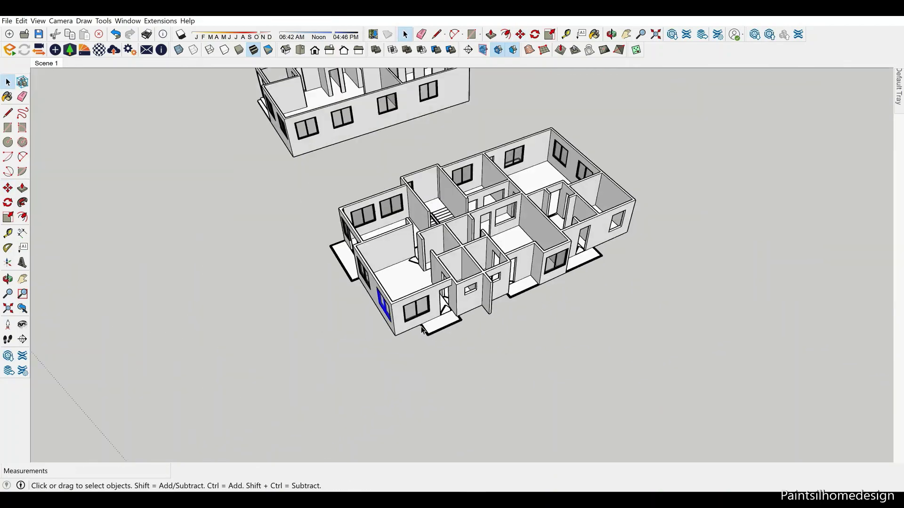
# Move-copy the last window into its remaining wall opening
pyautogui.scroll(5, 415, 260)
pyautogui.press('m')
pyautogui.click(470, 193)
pyautogui.press('ctrl')
pyautogui.scroll(-5, 470, 193)
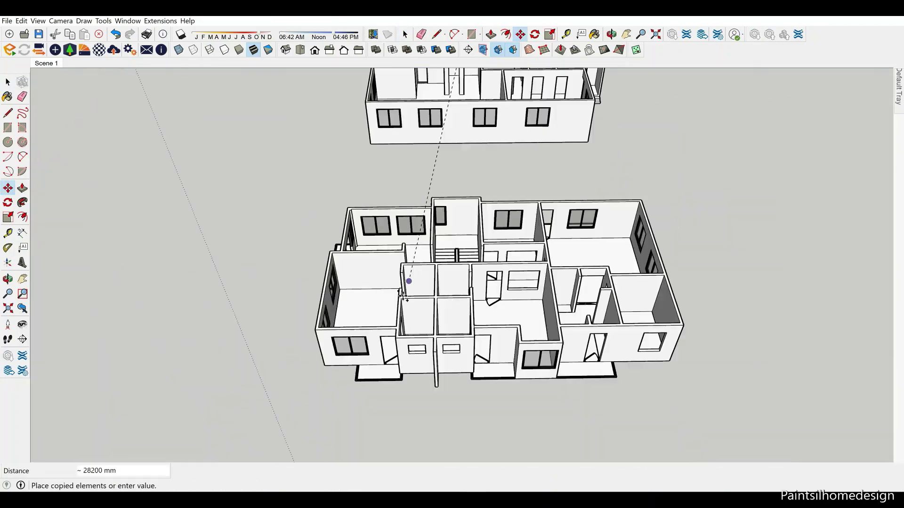
pyautogui.scroll(6, 492, 359)
pyautogui.click(491, 358)
pyautogui.scroll(-3, 492, 359)
pyautogui.press('space')
pyautogui.scroll(-6, 491, 329)
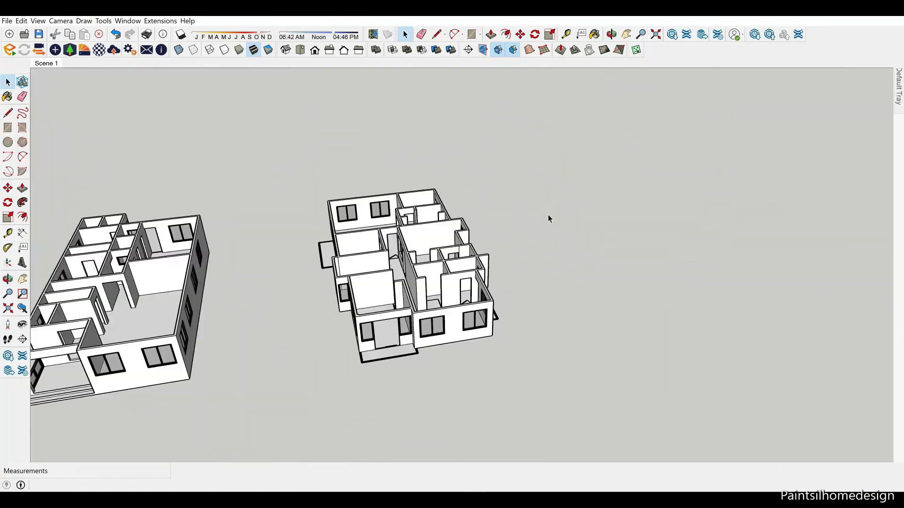
# Box-select the whole upper-floor model and make it a component
pyautogui.moveTo(548, 215)
pyautogui.mouseDown(button='middle')
pyautogui.moveTo(495, 355)
pyautogui.moveTo(400, 377)
pyautogui.mouseUp(button='middle')
pyautogui.scroll(-4, 386, 382)
pyautogui.scroll(-3, 371, 389)
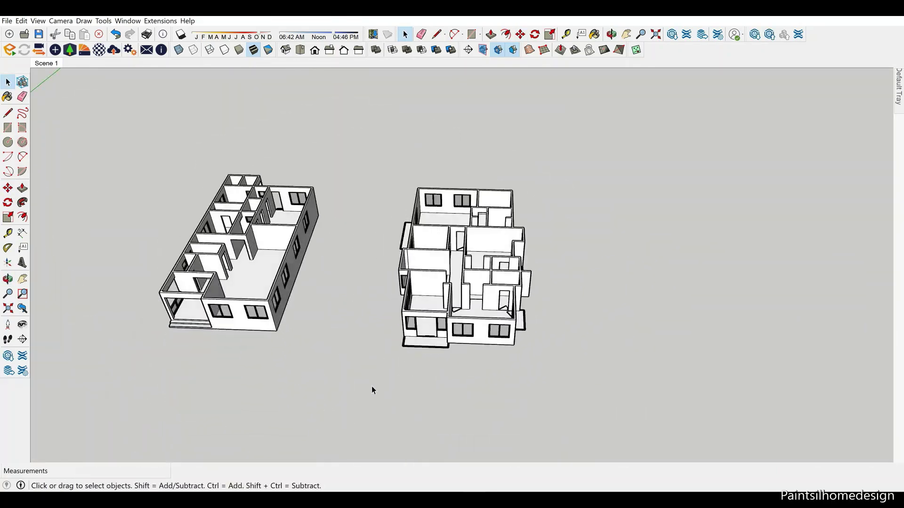
pyautogui.moveTo(660, 136)
pyautogui.mouseDown(button='middle')
pyautogui.moveTo(728, 246)
pyautogui.moveTo(706, 263)
pyautogui.mouseUp(button='middle')
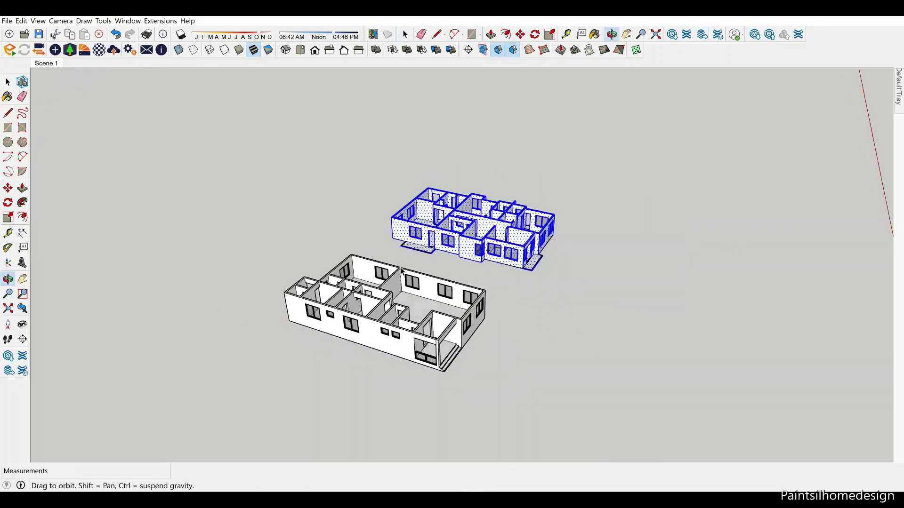
pyautogui.scroll(5, 433, 252)
pyautogui.rightClick(417, 236)
pyautogui.click(538, 112)
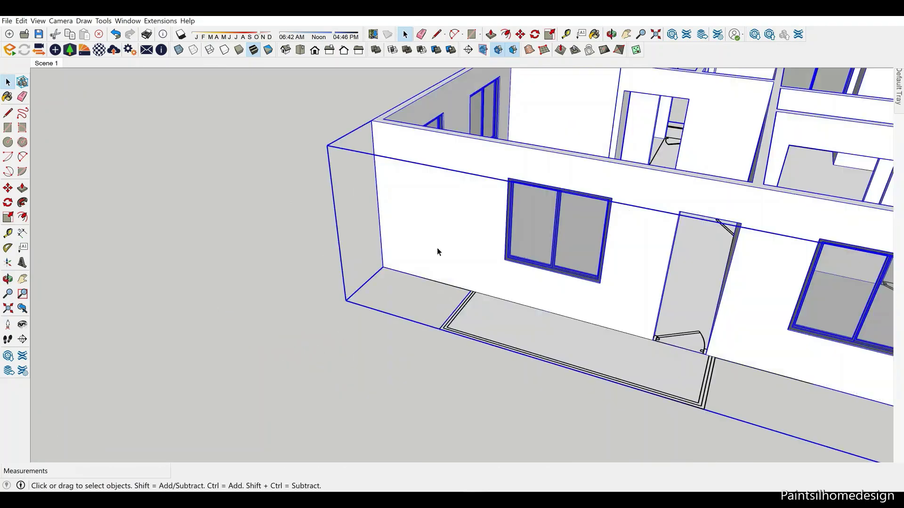
# Move the upper-floor component up onto the ground-floor walls
pyautogui.press('m')
pyautogui.scroll(-5, 438, 249)
pyautogui.scroll(6, 453, 259)
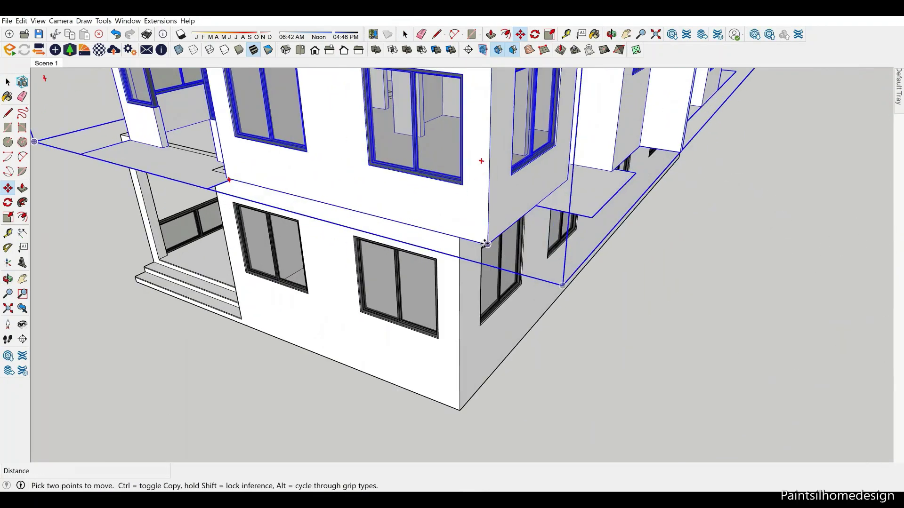
pyautogui.moveTo(460, 233)
pyautogui.mouseDown(button='middle')
pyautogui.moveTo(440, 238)
pyautogui.moveTo(638, 238)
pyautogui.moveTo(514, 232)
pyautogui.moveTo(606, 157)
pyautogui.moveTo(520, 217)
pyautogui.mouseUp(button='middle')
pyautogui.scroll(-5, 520, 216)
pyautogui.scroll(4, 519, 217)
pyautogui.scroll(2, 519, 216)
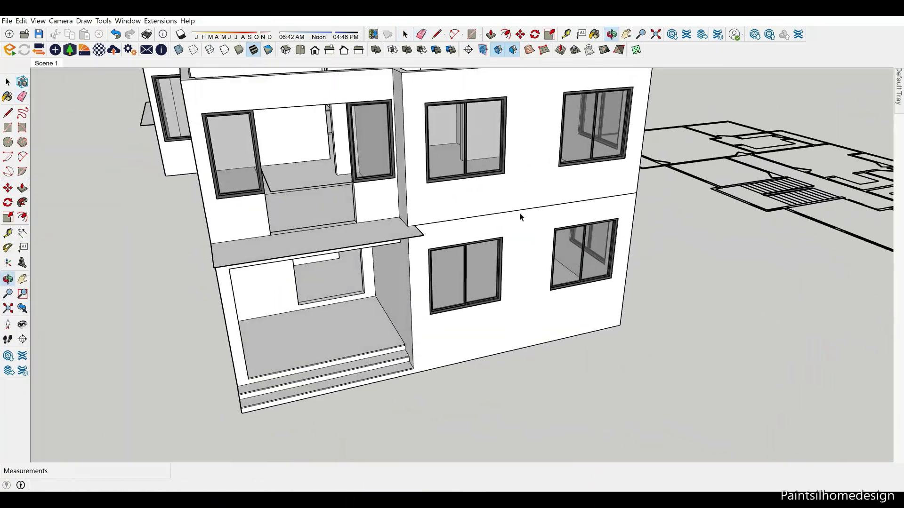
# Explode the house component and pull out the front canopy face
pyautogui.click(557, 260)
pyautogui.moveTo(557, 260); pyautogui.dragTo(496, 274, button='middle')
pyautogui.scroll(5, 496, 274)
pyautogui.click(497, 274)
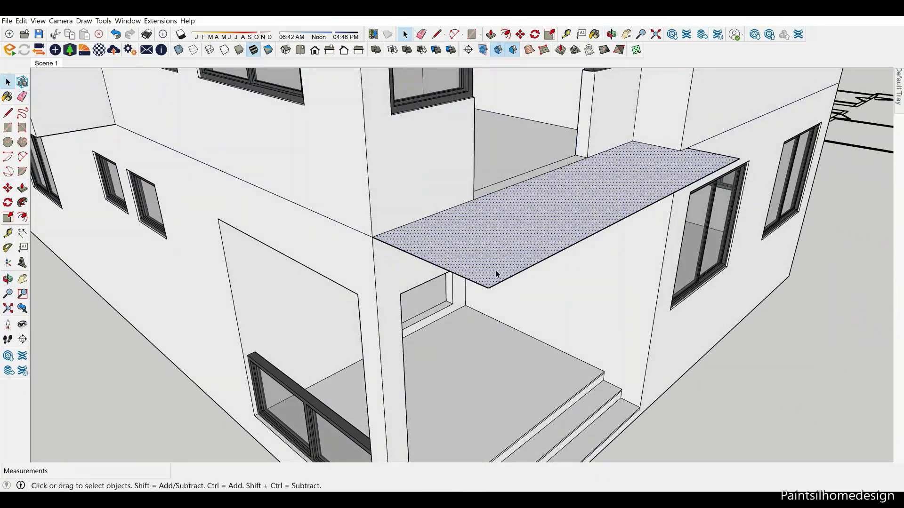
pyautogui.click(356, 296)
pyautogui.moveTo(356, 297)
pyautogui.mouseDown(button='middle')
pyautogui.moveTo(511, 151)
pyautogui.moveTo(459, 152)
pyautogui.moveTo(408, 106)
pyautogui.mouseUp(button='middle')
# Give the front canopy a 450 mm thickness from its corner
pyautogui.press('f')
pyautogui.press('space')
pyautogui.scroll(2, 408, 105)
pyautogui.scroll(2, 414, 109)
pyautogui.press('m')
pyautogui.press('ctrl')
pyautogui.click(419, 101)
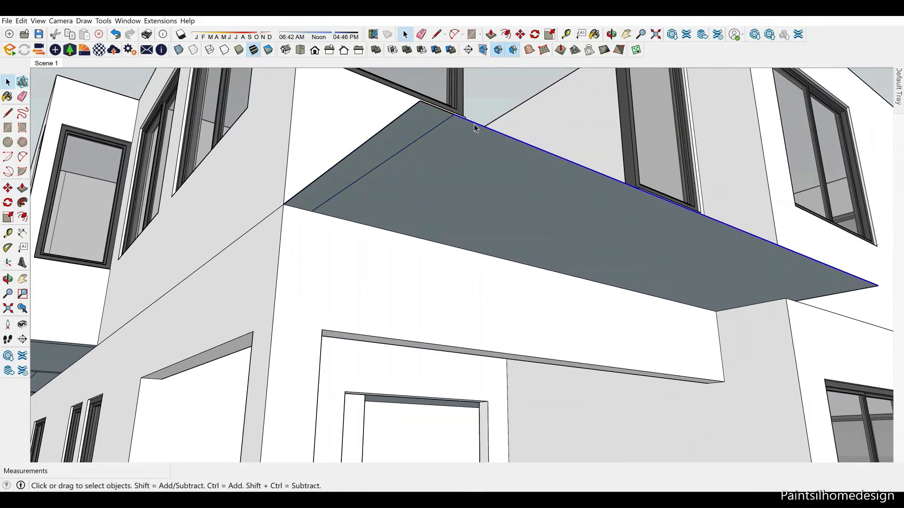
pyautogui.scroll(3, 443, 121)
pyautogui.scroll(2, 452, 142)
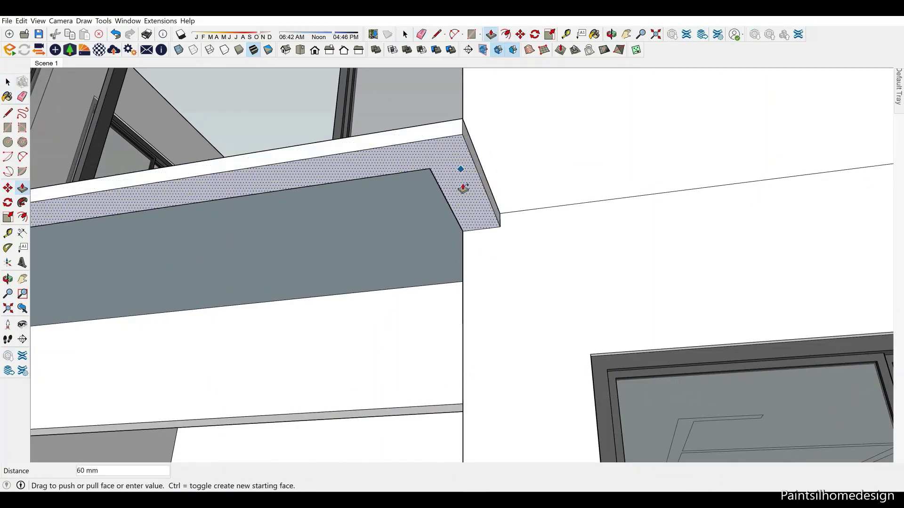
pyautogui.write('450')
pyautogui.press('Return')
# Commit the balcony push and erase the stray edge on the balcony slab
pyautogui.click(428, 285)
pyautogui.scroll(-5, 498, 276)
pyautogui.press('e')
pyautogui.moveTo(498, 277); pyautogui.dragTo(553, 316, button='middle')
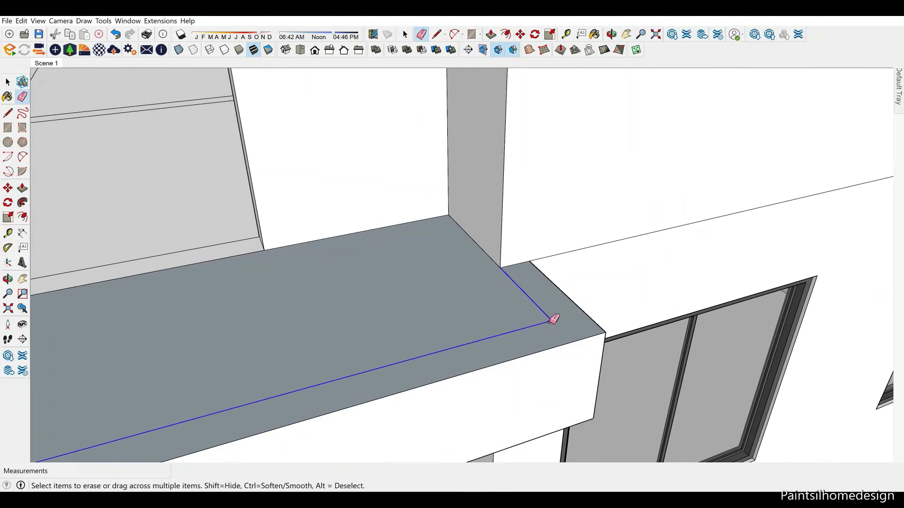
pyautogui.scroll(-2, 674, 189)
pyautogui.scroll(2, 464, 278)
pyautogui.moveTo(464, 279)
pyautogui.mouseDown(button='middle')
pyautogui.moveTo(423, 240)
pyautogui.moveTo(305, 216)
pyautogui.moveTo(456, 177)
pyautogui.moveTo(454, 263)
pyautogui.moveTo(501, 256)
pyautogui.moveTo(454, 268)
pyautogui.moveTo(485, 148)
pyautogui.moveTo(567, 299)
pyautogui.mouseUp(button='middle')
pyautogui.scroll(3, 409, 300)
pyautogui.scroll(3, 452, 278)
pyautogui.scroll(-5, 567, 298)
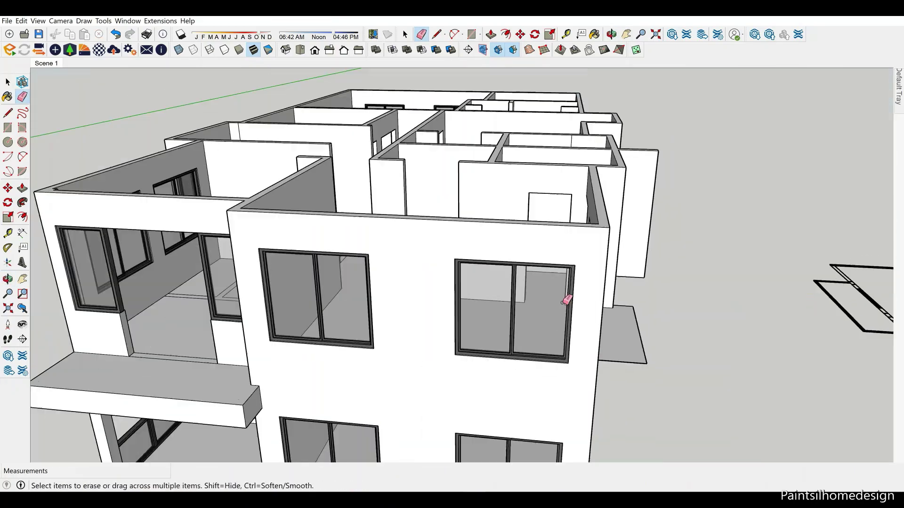
pyautogui.scroll(-2, 570, 339)
pyautogui.scroll(5, 570, 339)
# Copy the balcony slab edge 50 mm inward to mark the parapet line
pyautogui.moveTo(569, 339); pyautogui.dragTo(486, 338, button='middle')
pyautogui.press('space')
pyautogui.scroll(3, 457, 383)
pyautogui.press('m')
pyautogui.press('ctrl')
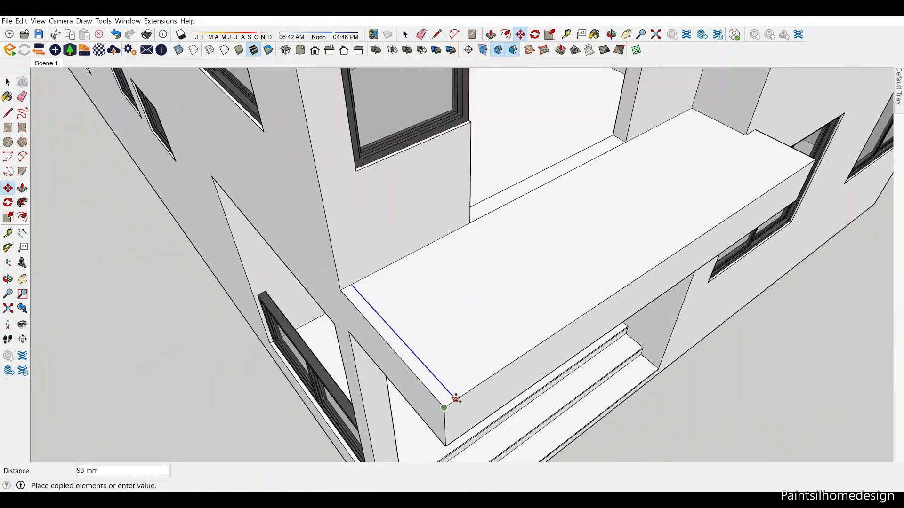
pyautogui.scroll(2, 458, 391)
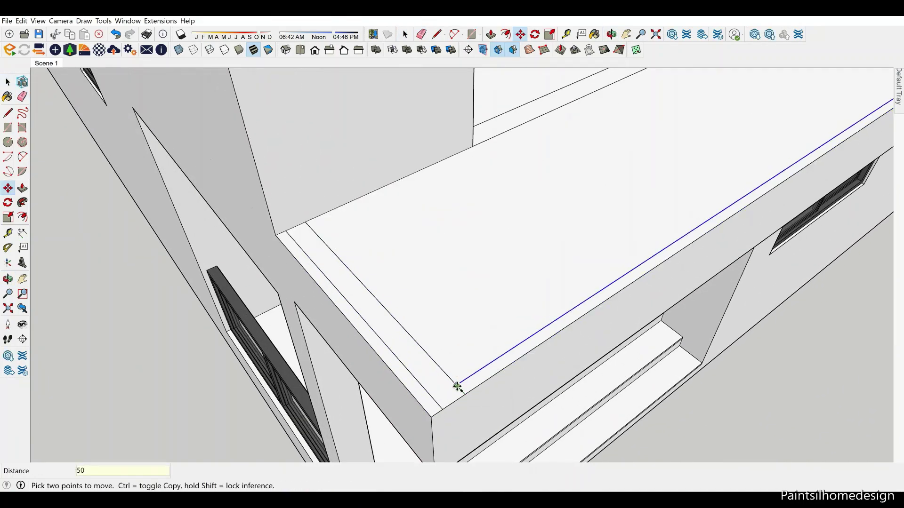
pyautogui.press('e')
pyautogui.press('space')
pyautogui.scroll(-5, 391, 334)
pyautogui.scroll(5, 414, 265)
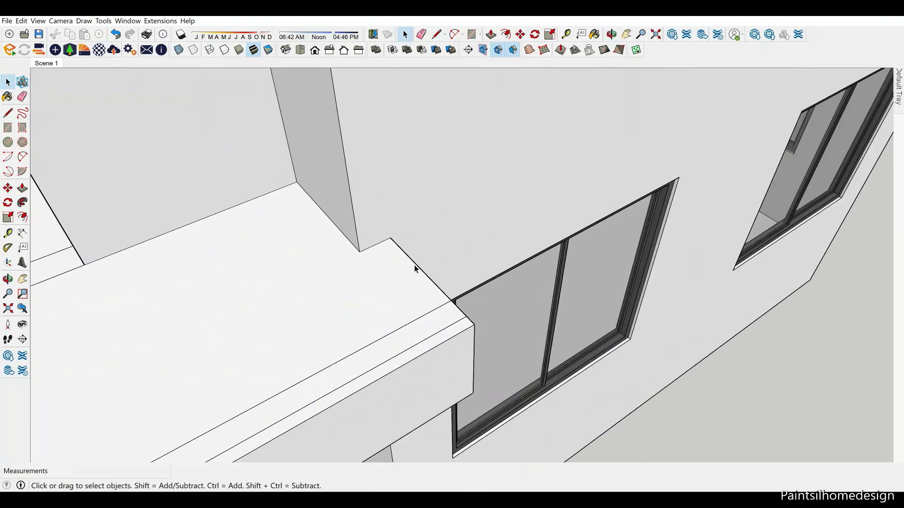
pyautogui.scroll(2, 450, 314)
pyautogui.press('m')
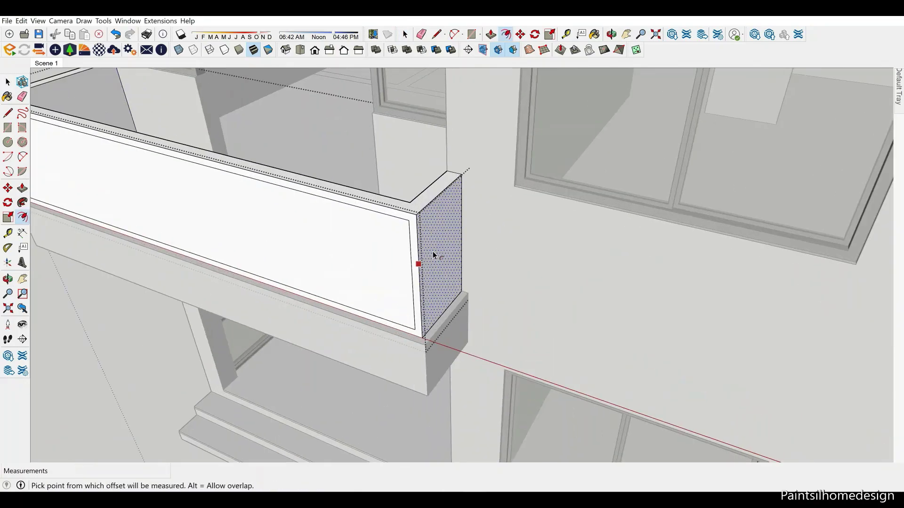
# Push the parapet's inner face in 50 mm
pyautogui.scroll(5, 435, 252)
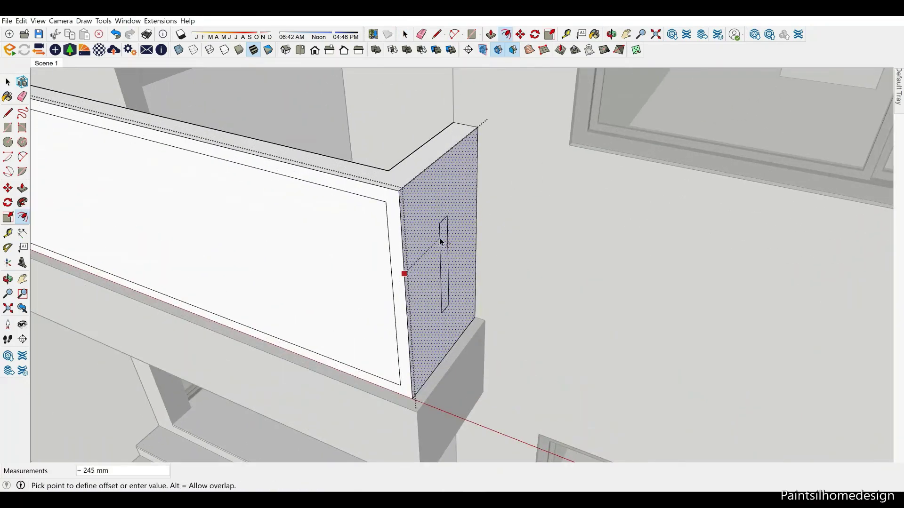
pyautogui.press('space')
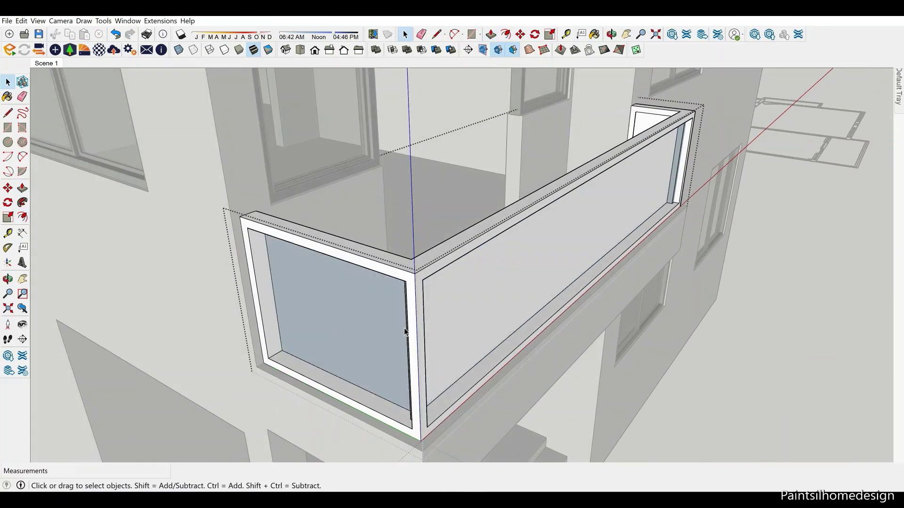
pyautogui.press('p')
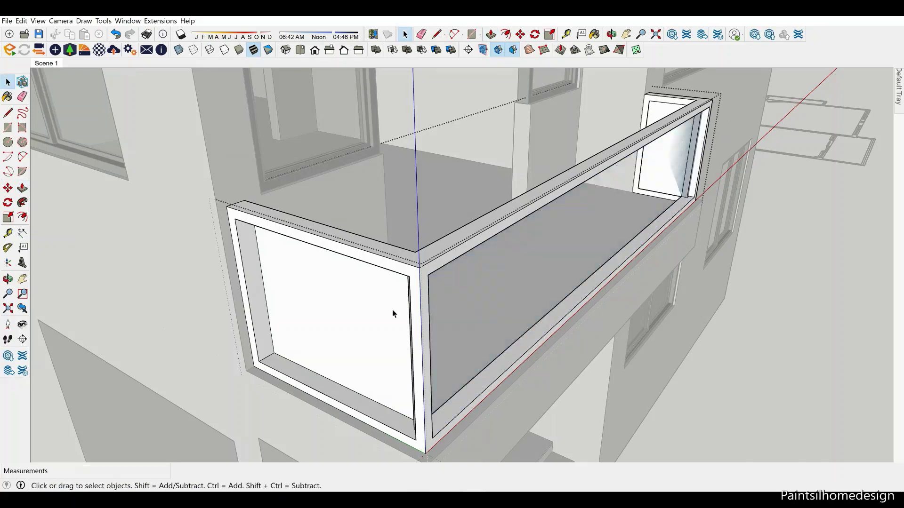
pyautogui.moveTo(393, 313); pyautogui.dragTo(575, 193, button='middle')
pyautogui.scroll(5, 575, 193)
pyautogui.scroll(3, 512, 270)
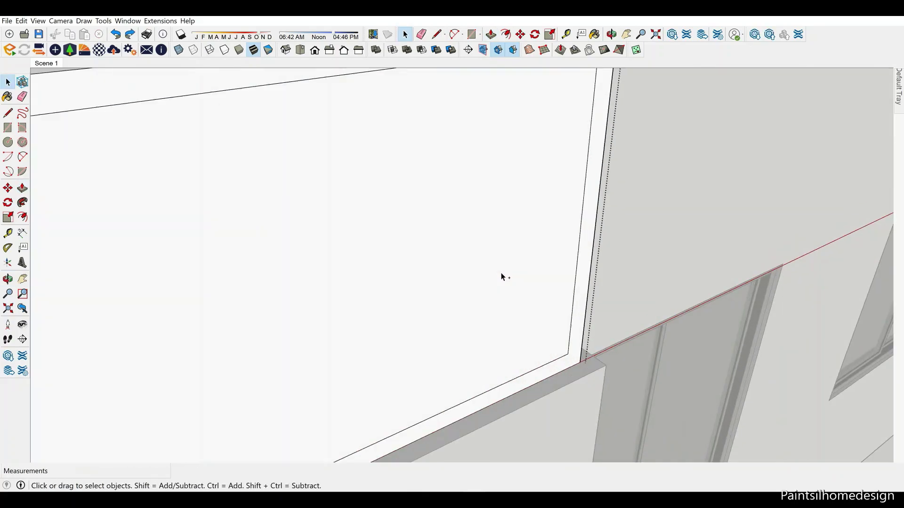
pyautogui.scroll(-5, 501, 277)
pyautogui.scroll(3, 381, 200)
pyautogui.press('p')
pyautogui.scroll(-5, 382, 245)
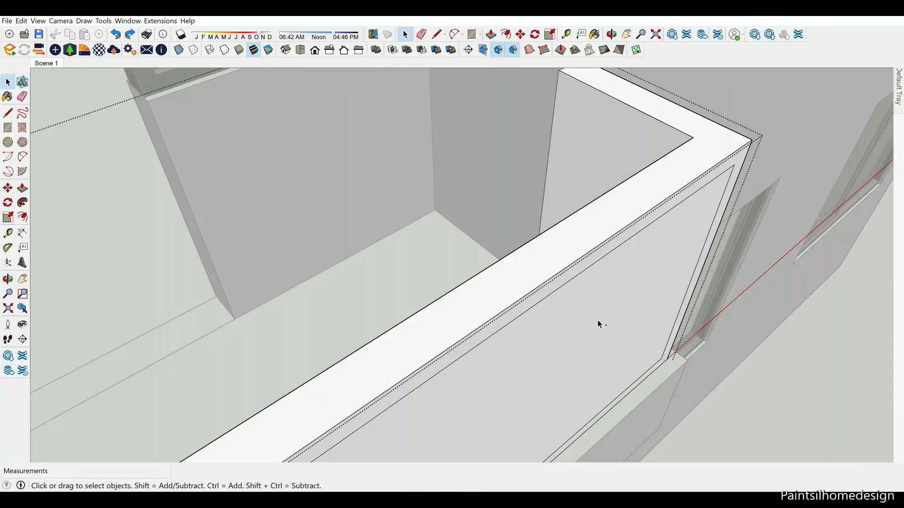
pyautogui.press('p')
pyautogui.moveTo(511, 303); pyautogui.dragTo(468, 295, button='middle')
pyautogui.press('space')
pyautogui.moveTo(575, 275); pyautogui.dragTo(628, 352, button='middle')
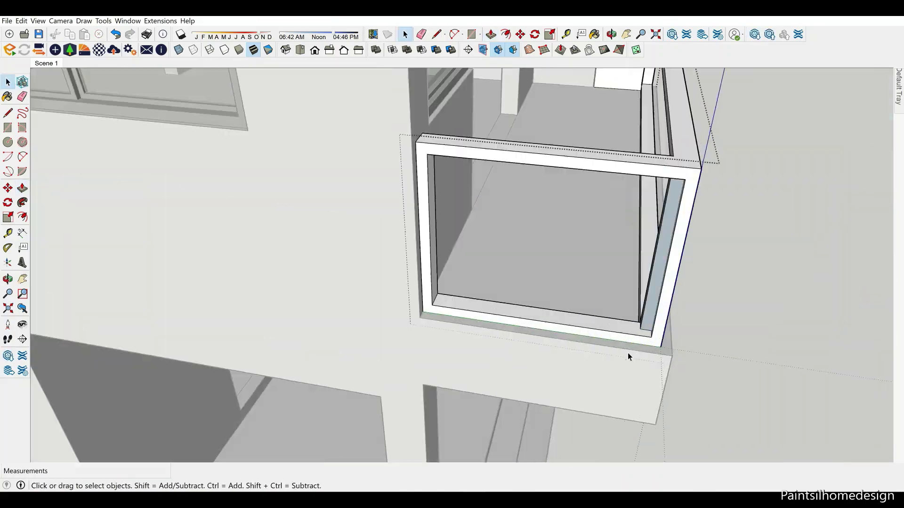
pyautogui.scroll(5, 700, 269)
pyautogui.press('p')
pyautogui.click(610, 265)
# Push the parapet's end panel face in 50 mm at the window-side corner
pyautogui.moveTo(611, 265); pyautogui.dragTo(384, 328, button='middle')
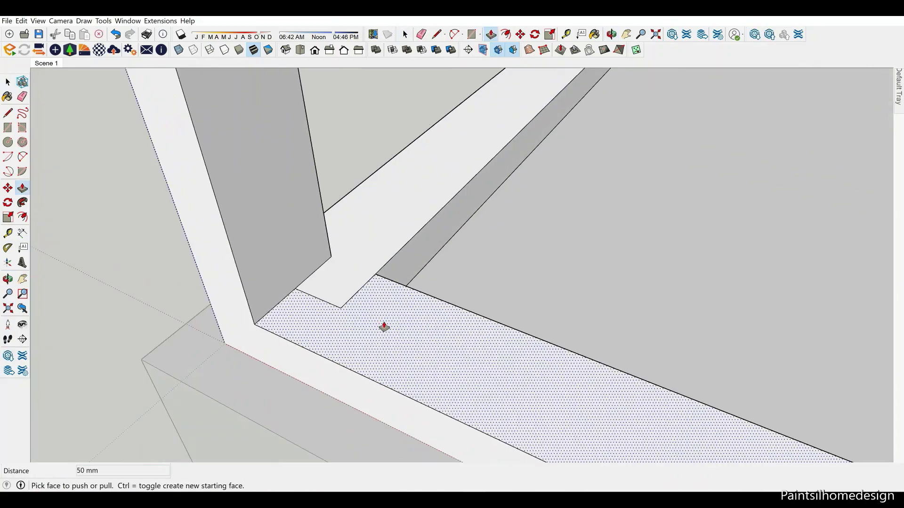
pyautogui.moveTo(405, 232); pyautogui.dragTo(222, 226, button='middle')
pyautogui.scroll(-5, 348, 302)
pyautogui.scroll(5, 529, 259)
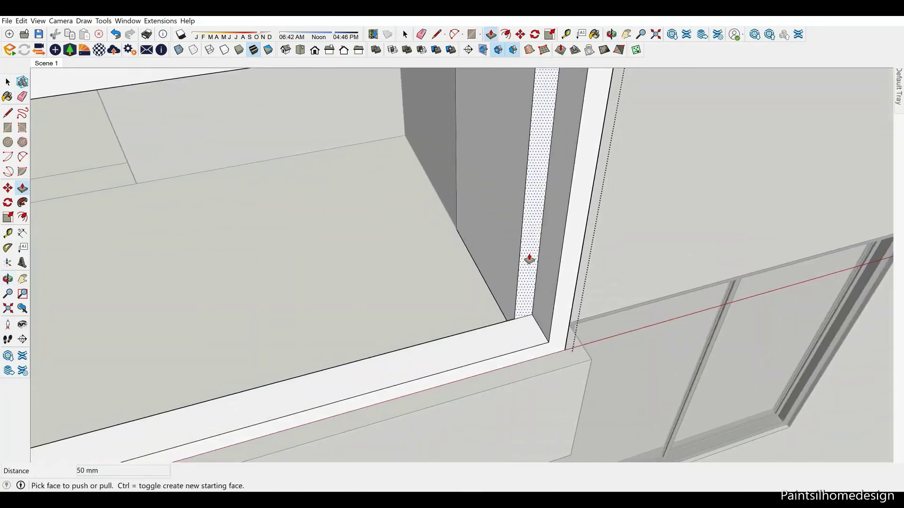
pyautogui.scroll(3, 574, 278)
pyautogui.moveTo(605, 281); pyautogui.dragTo(192, 327, button='middle')
pyautogui.press('p')
pyautogui.click(363, 202)
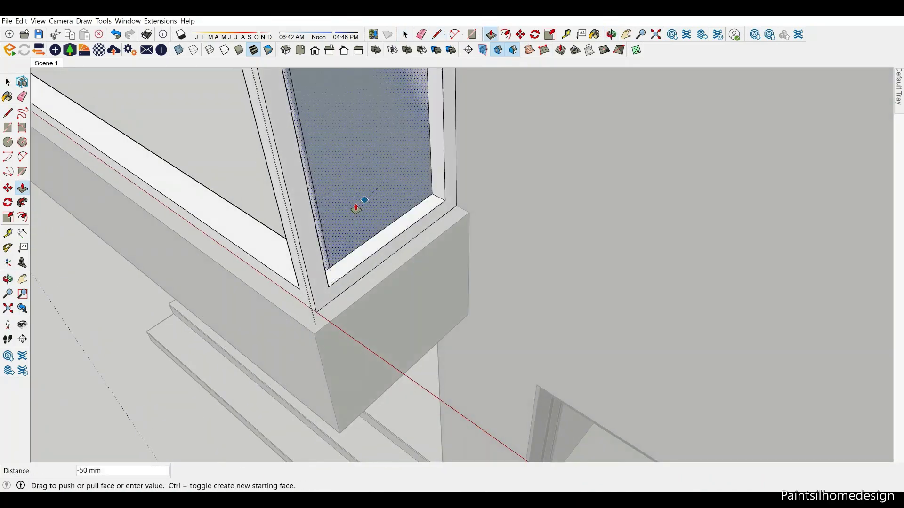
pyautogui.scroll(3, 537, 228)
pyautogui.click(537, 228)
pyautogui.scroll(-5, 533, 199)
# Start a line at the railing corner, cancel it, and reframe the corner
pyautogui.moveTo(299, 318); pyautogui.dragTo(686, 339, button='middle')
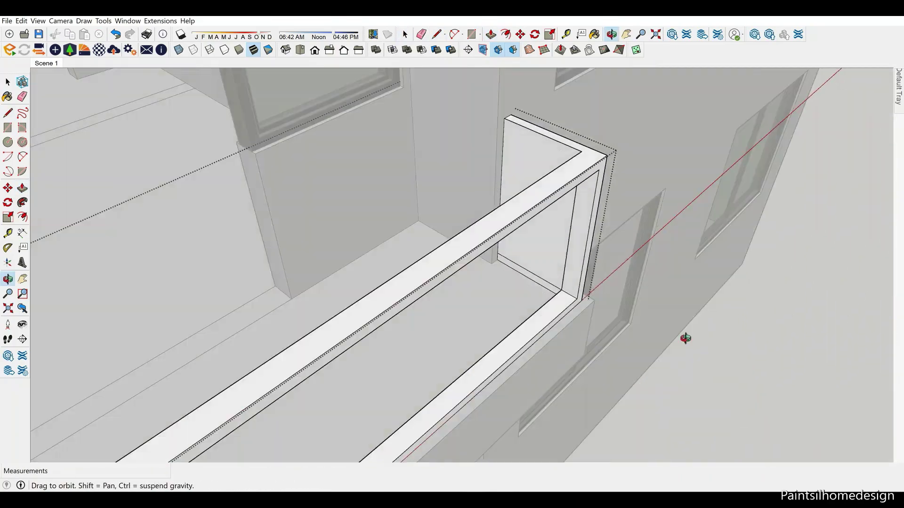
pyautogui.scroll(5, 686, 339)
pyautogui.press('l')
pyautogui.click(585, 120)
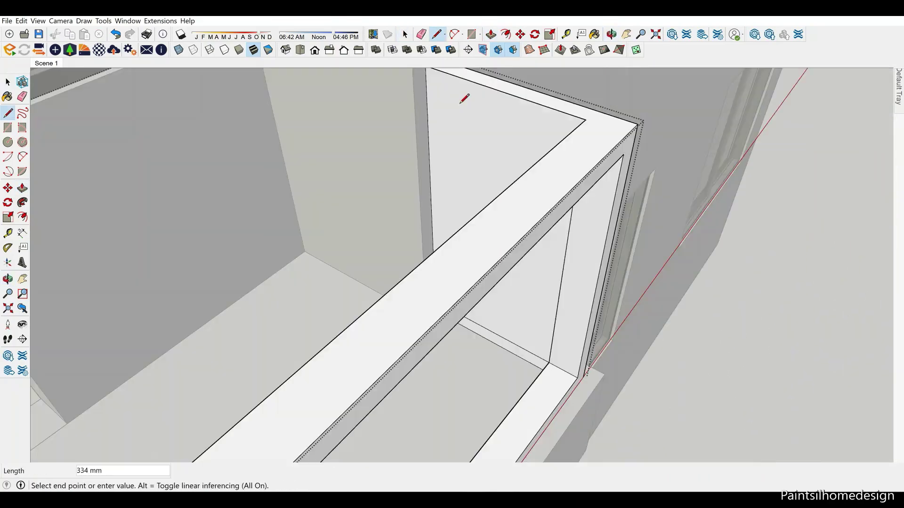
pyautogui.press('space')
pyautogui.moveTo(462, 101)
pyautogui.mouseDown(button='middle')
pyautogui.moveTo(460, 288)
pyautogui.moveTo(431, 282)
pyautogui.mouseUp(button='middle')
pyautogui.press('m')
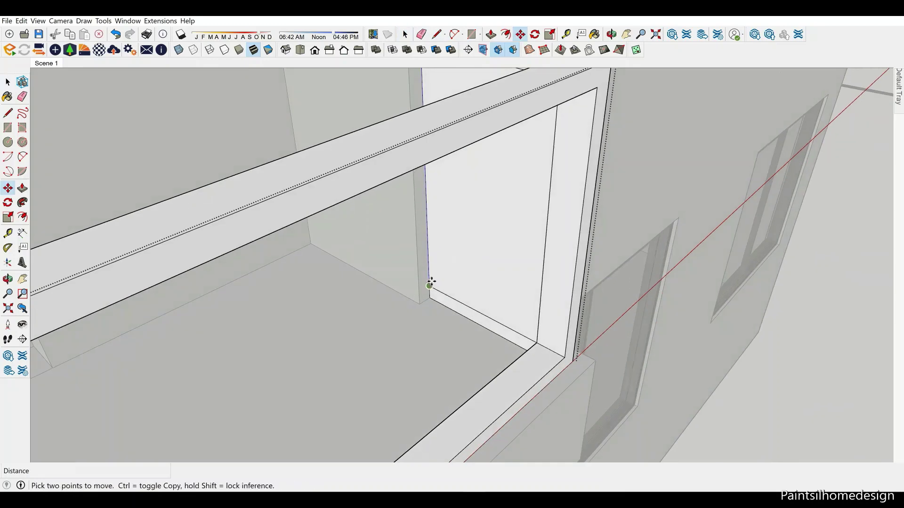
pyautogui.press('space')
pyautogui.scroll(-5, 440, 287)
pyautogui.moveTo(482, 250)
pyautogui.mouseDown(button='middle')
pyautogui.moveTo(470, 289)
pyautogui.moveTo(498, 312)
pyautogui.mouseUp(button='middle')
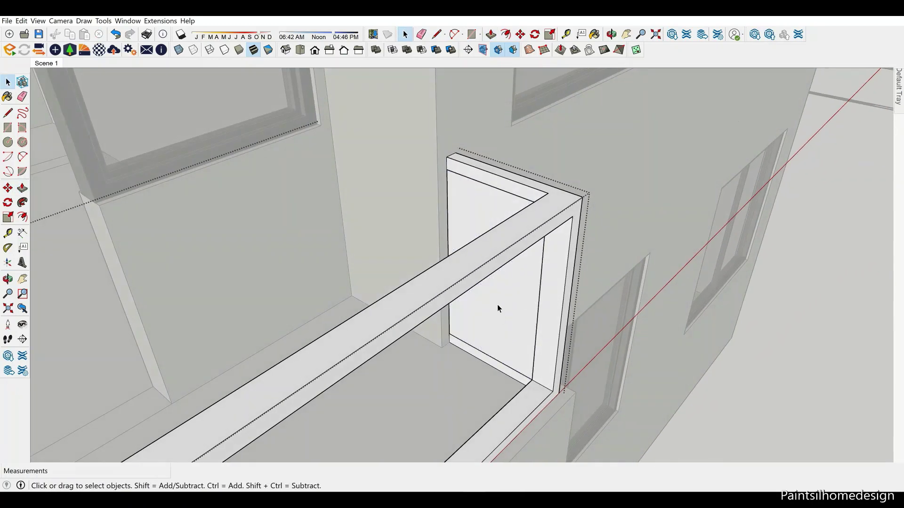
pyautogui.press('m')
pyautogui.scroll(2, 448, 169)
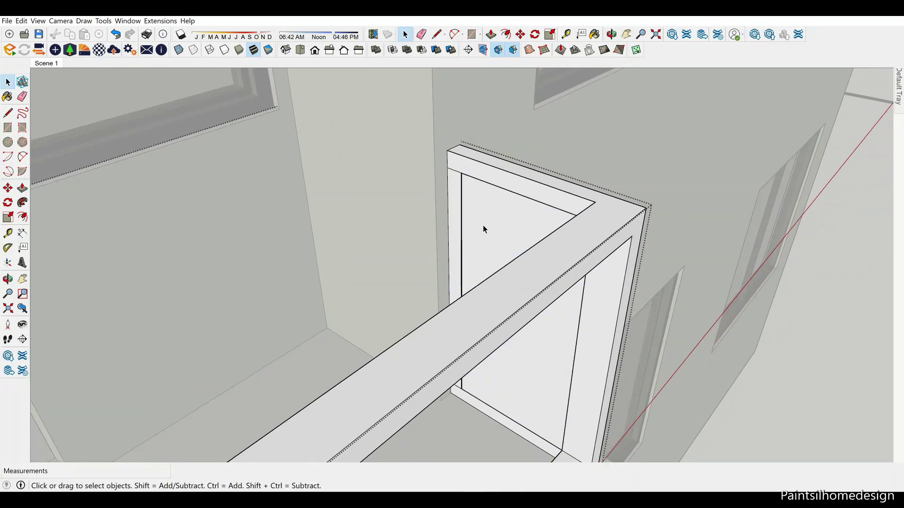
# Orbit around the window frame and railing to a frontal view of the railing
pyautogui.moveTo(490, 243)
pyautogui.mouseDown(button='middle')
pyautogui.moveTo(247, 273)
pyautogui.moveTo(668, 357)
pyautogui.moveTo(446, 294)
pyautogui.moveTo(541, 337)
pyautogui.mouseUp(button='middle')
pyautogui.press('p')
pyautogui.scroll(3, 541, 337)
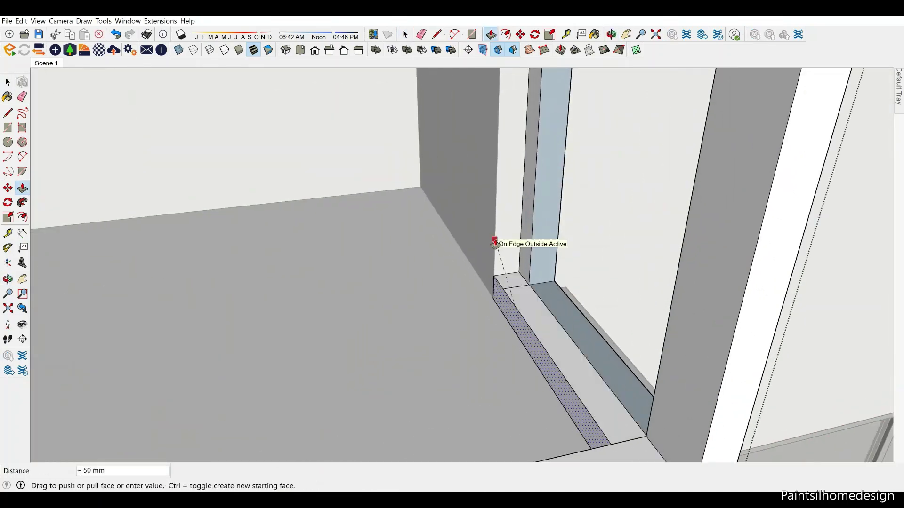
pyautogui.scroll(1, 495, 242)
pyautogui.scroll(-3, 481, 289)
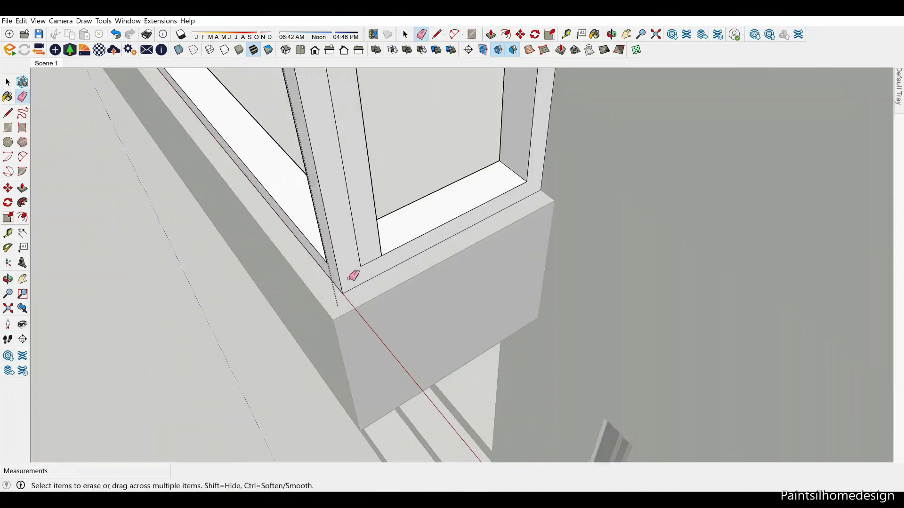
pyautogui.moveTo(353, 276)
pyautogui.mouseDown(button='middle')
pyautogui.moveTo(758, 289)
pyautogui.moveTo(453, 194)
pyautogui.mouseUp(button='middle')
pyautogui.press('p')
pyautogui.press('space')
pyautogui.scroll(-3, 586, 331)
pyautogui.press('l')
pyautogui.scroll(-2, 586, 332)
pyautogui.moveTo(586, 332); pyautogui.dragTo(522, 200, button='middle')
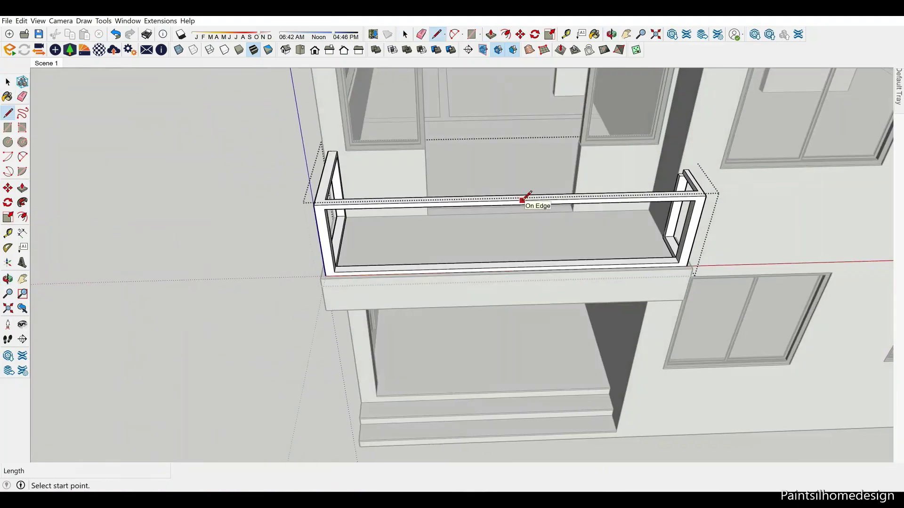
pyautogui.press('space')
pyautogui.scroll(5, 550, 228)
# Duplicate the railing sill edge with a Ctrl-move, entering 2p
pyautogui.click(574, 269)
pyautogui.press('m')
pyautogui.press('ctrl')
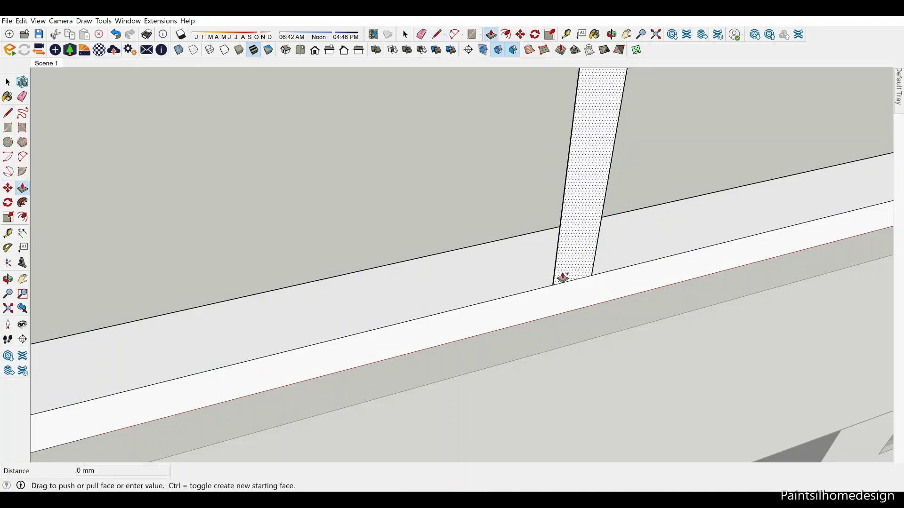
pyautogui.scroll(-5, 531, 299)
pyautogui.scroll(5, 501, 276)
pyautogui.click(510, 298)
pyautogui.press('m')
pyautogui.press('ctrl')
pyautogui.write('2')
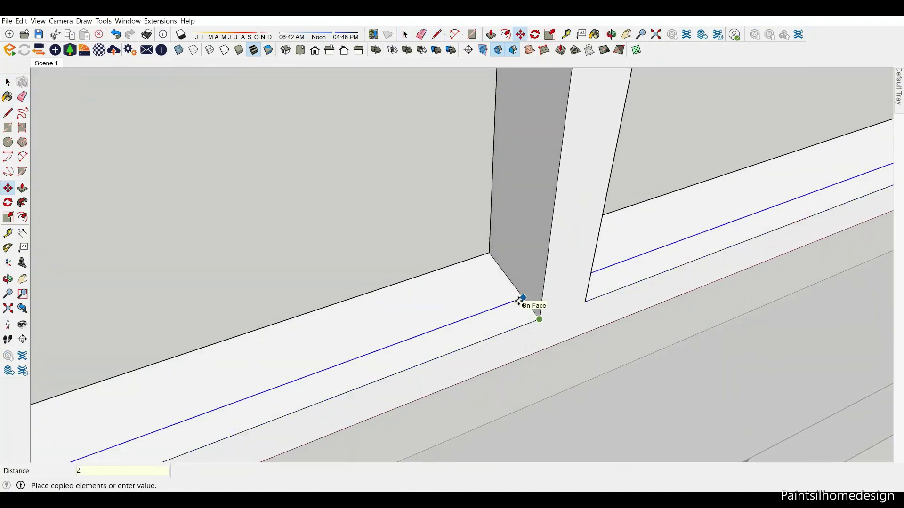
pyautogui.write('p')
pyautogui.scroll(-3, 597, 234)
pyautogui.scroll(3, 531, 347)
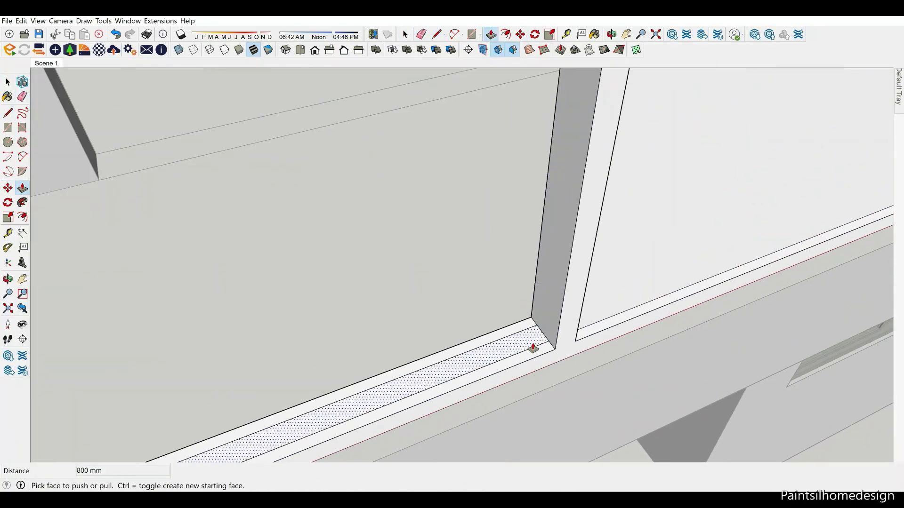
# Offset the sill face, draw the filling panel rectangle, and reverse its faces
pyautogui.press('f')
pyautogui.click(552, 322)
pyautogui.scroll(-3, 688, 262)
pyautogui.press('r')
pyautogui.click(611, 302)
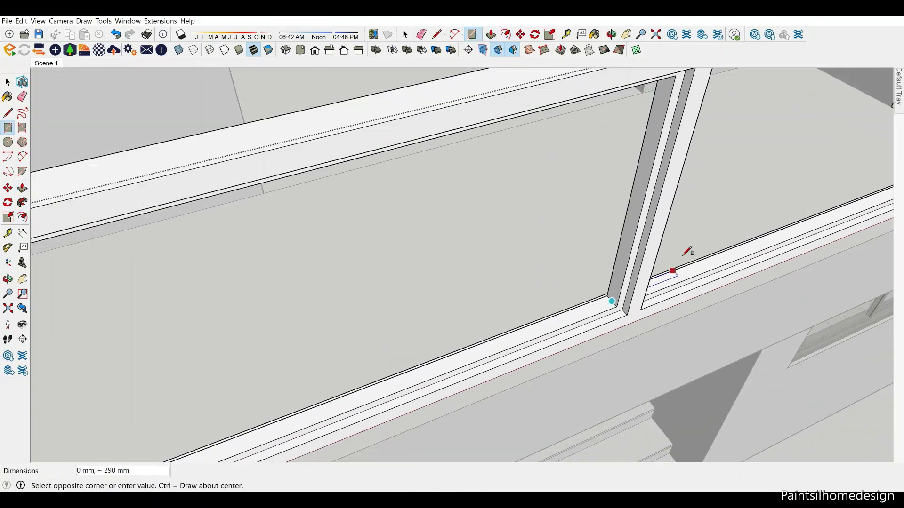
pyautogui.scroll(-3, 685, 248)
pyautogui.scroll(5, 365, 108)
pyautogui.rightClick(374, 134)
pyautogui.click(414, 238)
pyautogui.press('m')
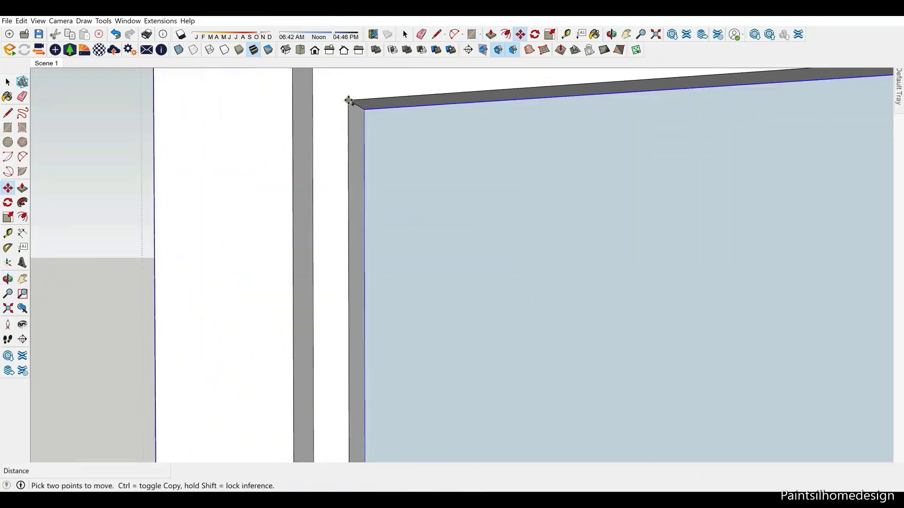
pyautogui.scroll(-3, 600, 188)
# Paint the railing panels dark grey and start copying the window frame edge
pyautogui.press('b')
pyautogui.click(602, 207)
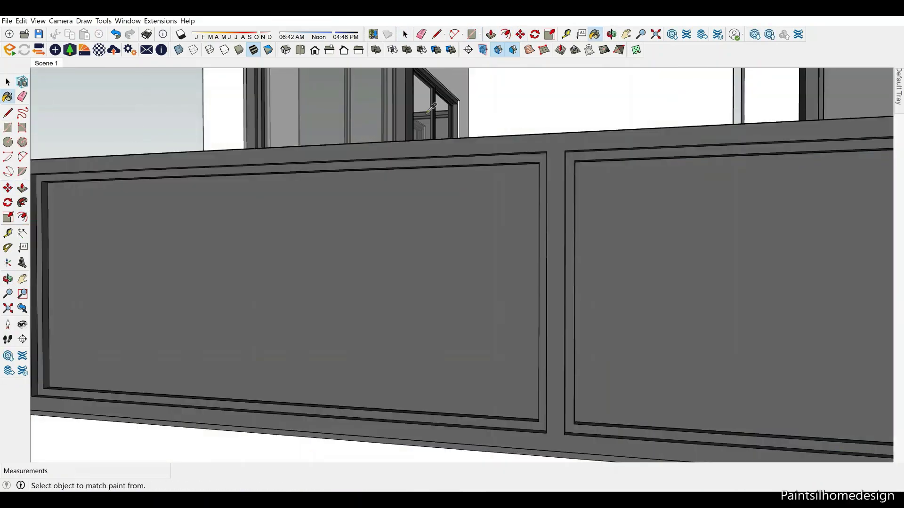
pyautogui.press('space')
pyautogui.scroll(-3, 427, 165)
pyautogui.scroll(8, 485, 316)
pyautogui.click(377, 311)
pyautogui.press('m')
pyautogui.click(248, 272)
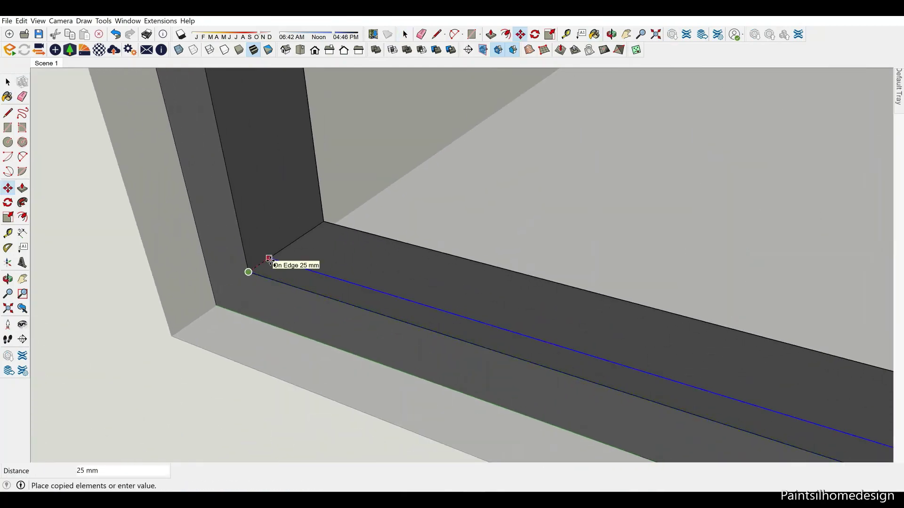
# Offset the window face outline inward to form a 15 mm inset frame
pyautogui.press('p')
pyautogui.scroll(-3, 402, 365)
pyautogui.scroll(-3, 418, 151)
pyautogui.press('f')
pyautogui.click(438, 128)
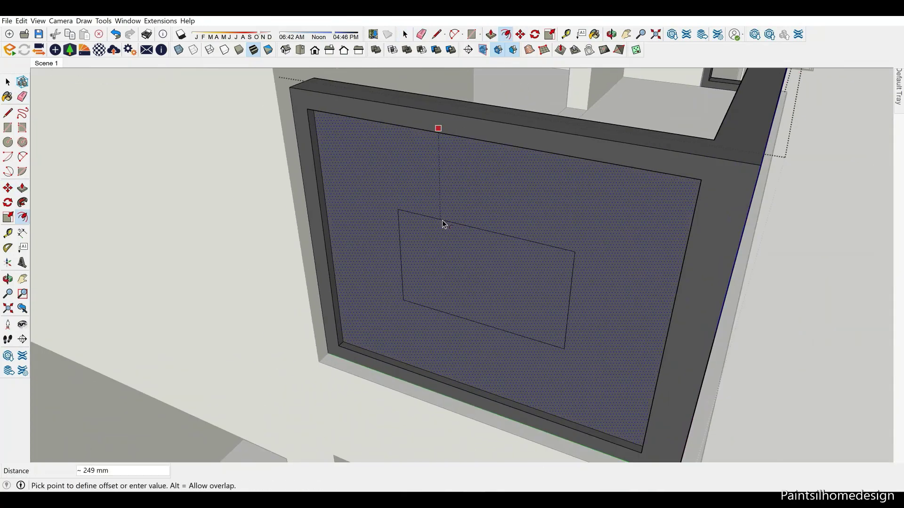
pyautogui.scroll(5, 279, 347)
# Draw a rectangle across the window opening and make it a grouped glass pane
pyautogui.press('r')
pyautogui.click(253, 307)
pyautogui.scroll(-4, 396, 282)
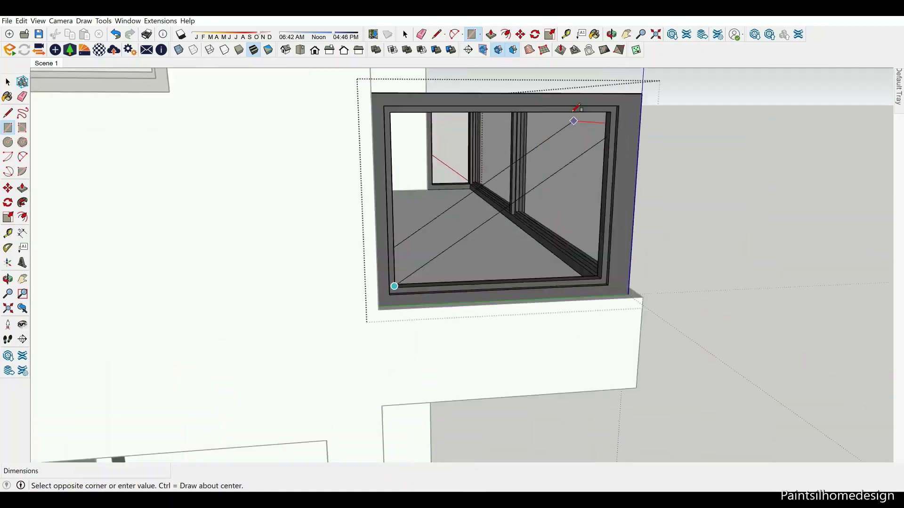
pyautogui.scroll(5, 586, 134)
pyautogui.click(586, 133)
pyautogui.rightClick(529, 188)
pyautogui.click(565, 271)
pyautogui.press('space')
pyautogui.scroll(-3, 38, 417)
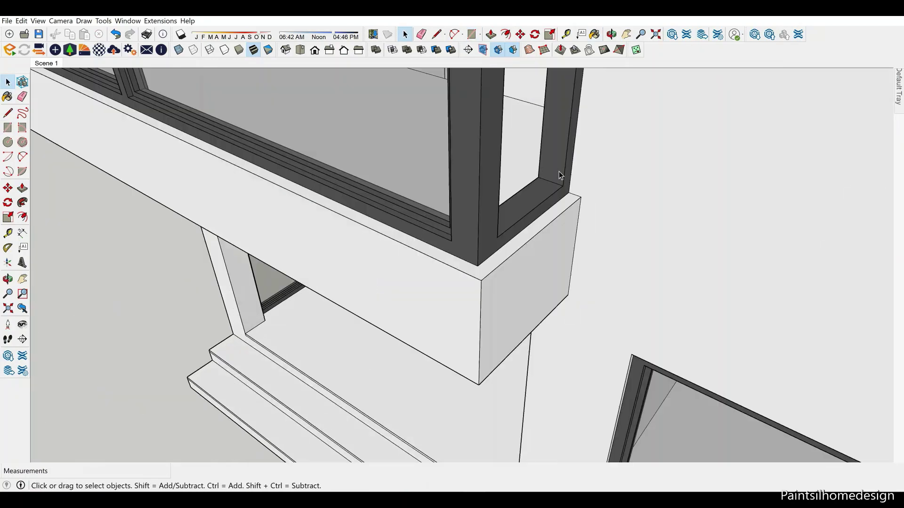
pyautogui.scroll(5, 558, 171)
# Move-copy the sill edge from its corner
pyautogui.press('m')
pyautogui.press('ctrl')
pyautogui.click(509, 173)
pyautogui.scroll(2, 510, 177)
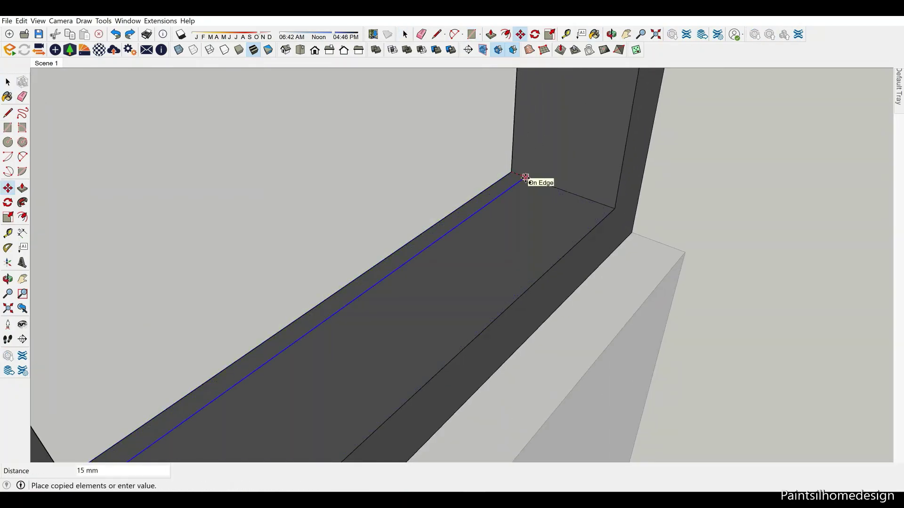
pyautogui.scroll(-5, 533, 226)
# Select the post face and offset its border inward
pyautogui.press('space')
pyautogui.scroll(3, 401, 157)
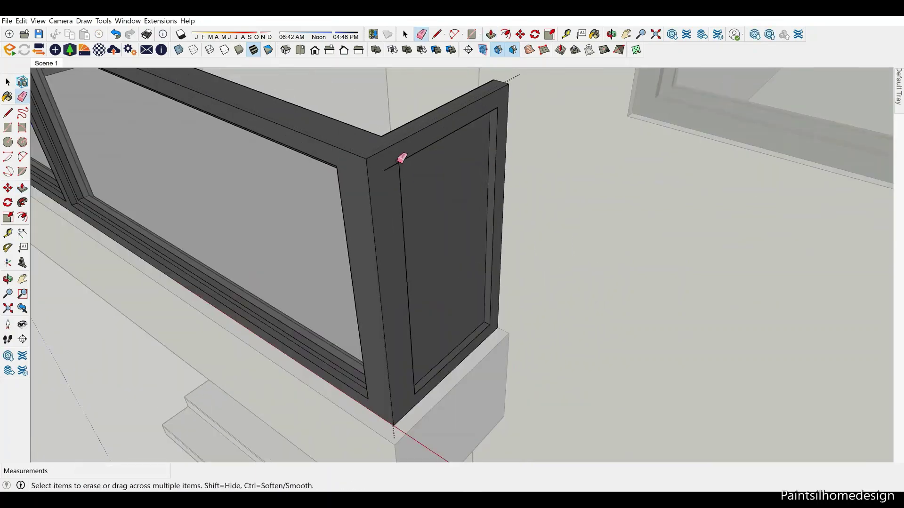
pyautogui.click(452, 282)
pyautogui.press('f')
pyautogui.click(508, 172)
pyautogui.scroll(-5, 472, 215)
pyautogui.press('space')
pyautogui.scroll(4, 485, 244)
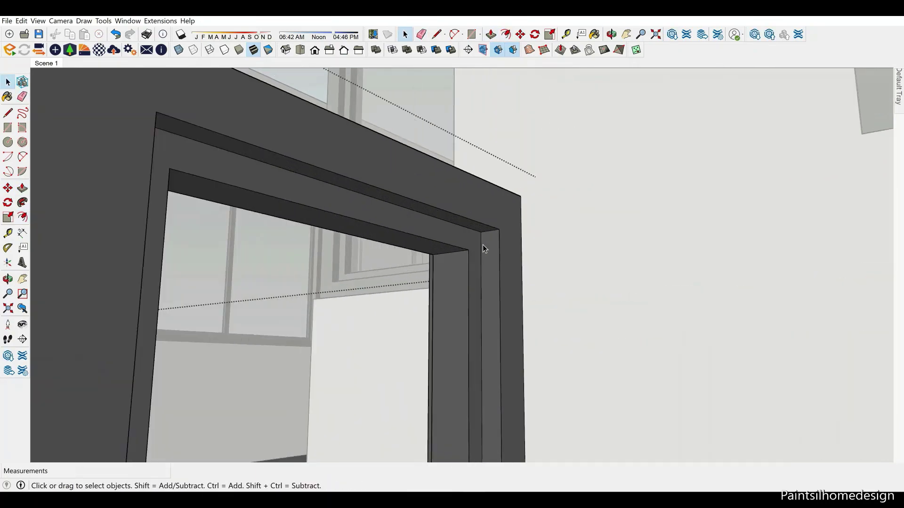
# Begin the pane outline at the window frame corner, trying rectangle and line tools
pyautogui.press('r')
pyautogui.click(466, 193)
pyautogui.scroll(-3, 303, 340)
pyautogui.scroll(5, 303, 340)
pyautogui.moveTo(303, 340); pyautogui.dragTo(235, 312, button='middle')
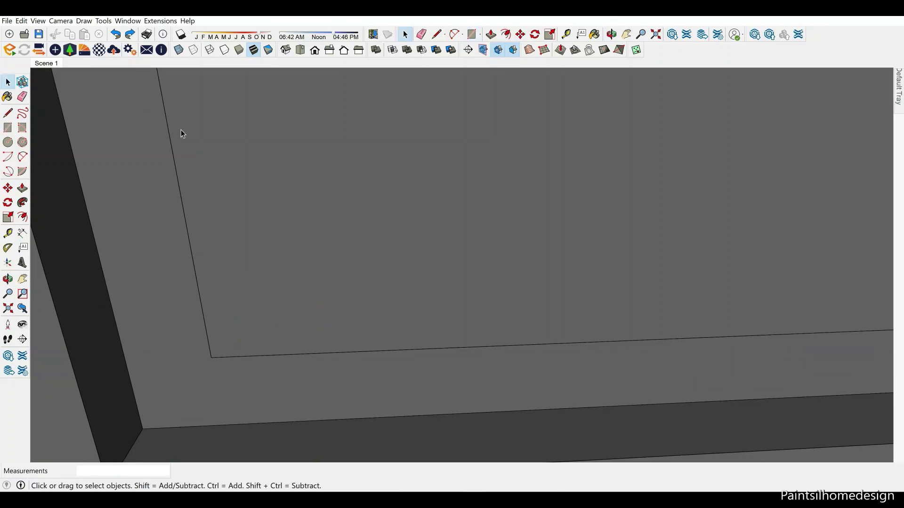
pyautogui.press('l')
pyautogui.click(263, 304)
pyautogui.scroll(-3, 650, 316)
pyautogui.scroll(3, 683, 326)
pyautogui.press('r')
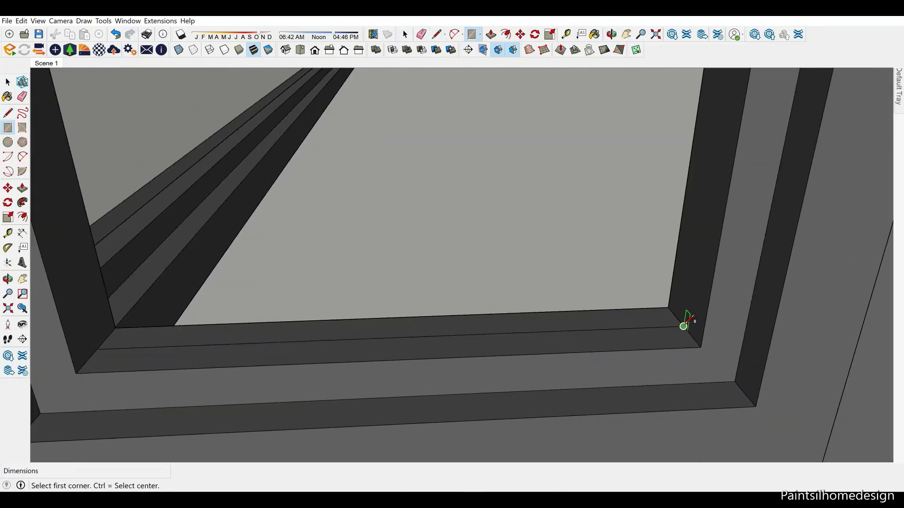
pyautogui.press('l')
pyautogui.scroll(-2, 787, 333)
# Draw a rectangle across the frame as the glass pane face and check its options
pyautogui.click(787, 333)
pyautogui.scroll(-3, 485, 427)
pyautogui.scroll(5, 485, 427)
pyautogui.keyDown('shift'); pyautogui.moveTo(420, 357); pyautogui.dragTo(450, 352, button='middle'); pyautogui.keyUp('shift')
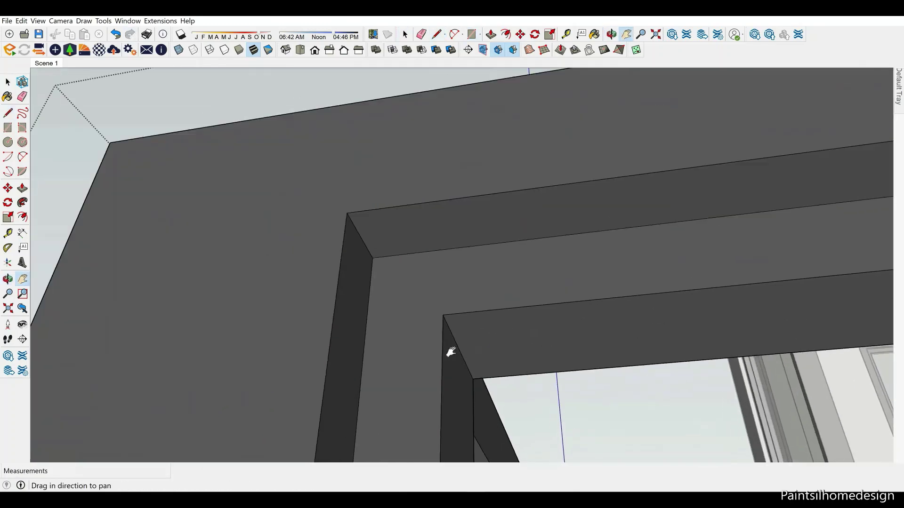
pyautogui.scroll(-3, 407, 301)
pyautogui.scroll(5, 549, 334)
pyautogui.click(549, 335)
pyautogui.press('space')
pyautogui.rightClick(555, 126)
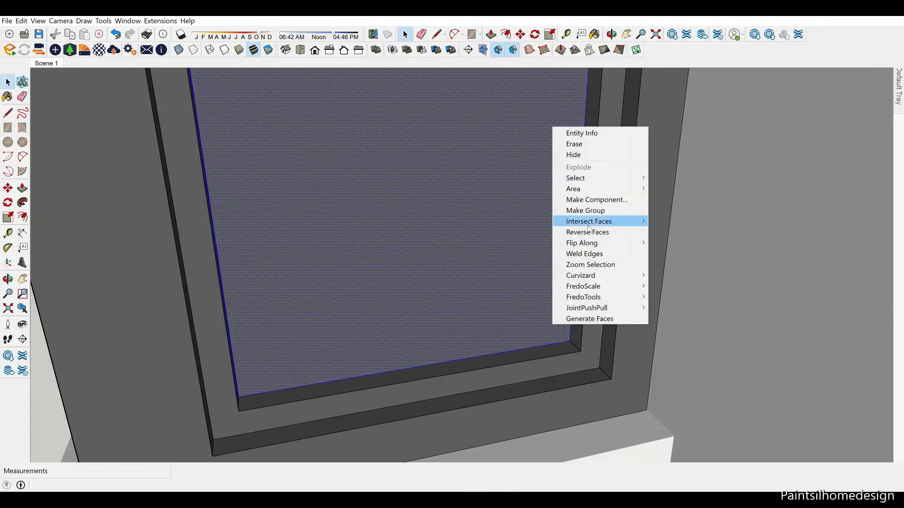
pyautogui.click(601, 222)
pyautogui.scroll(-3, 573, 356)
pyautogui.scroll(5, 639, 343)
# Orbit to the facade ledge and alternate Erase and Push/Pull to extend it 450 mm
pyautogui.moveTo(484, 162); pyautogui.dragTo(561, 111, button='middle')
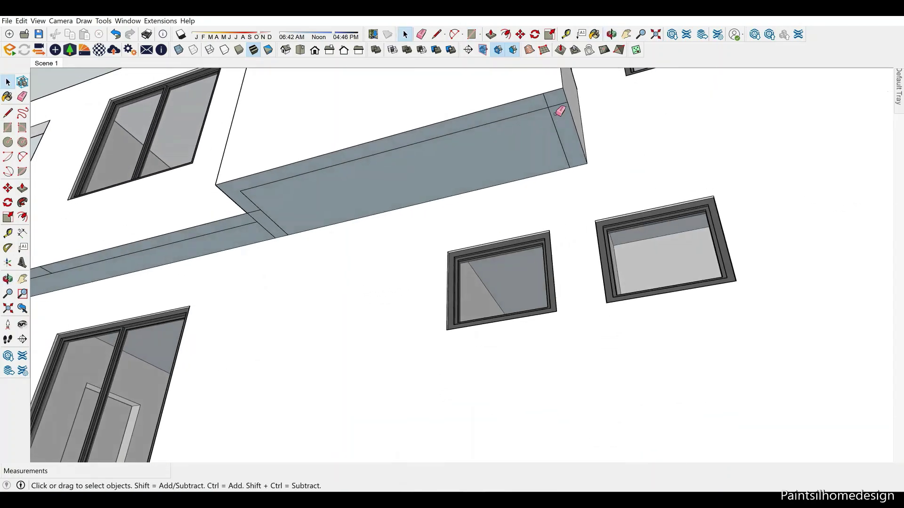
pyautogui.scroll(2, 285, 205)
pyautogui.press('e')
pyautogui.scroll(-3, 597, 177)
pyautogui.scroll(3, 427, 205)
pyautogui.press('p')
pyautogui.scroll(-2, 403, 228)
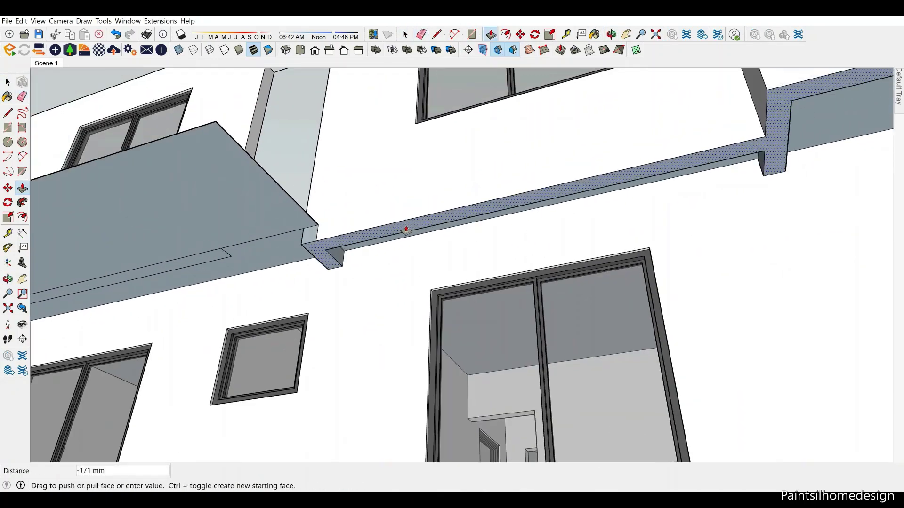
pyautogui.press('space')
pyautogui.scroll(3, 503, 187)
pyautogui.press('e')
pyautogui.scroll(-4, 504, 198)
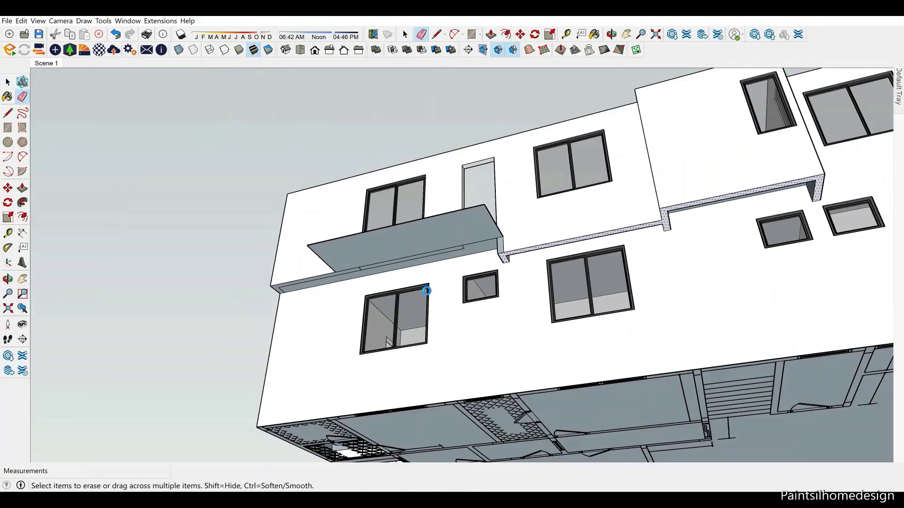
pyautogui.scroll(3, 426, 288)
pyautogui.scroll(2, 573, 274)
# Clean up stray ledge edges and add lines toward the balcony slab
pyautogui.press('p')
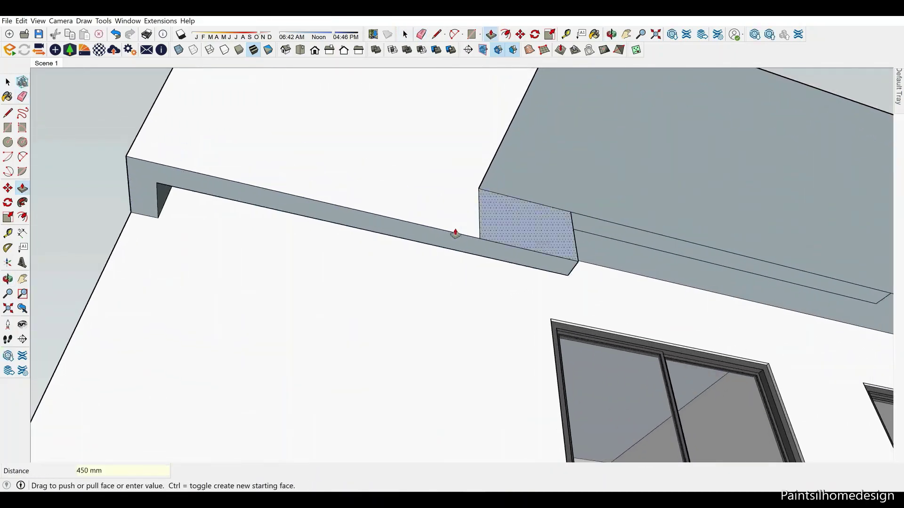
pyautogui.scroll(-3, 455, 234)
pyautogui.press('e')
pyautogui.scroll(2, 585, 256)
pyautogui.scroll(1, 607, 249)
pyautogui.press('l')
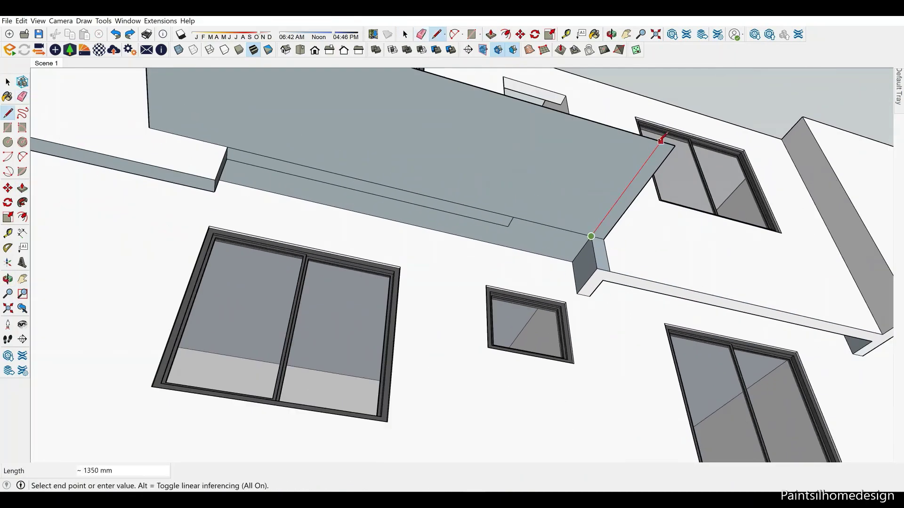
pyautogui.press('space')
# Reverse the inward-facing faces of the extended facade ledge
pyautogui.moveTo(657, 147); pyautogui.dragTo(389, 153, button='middle')
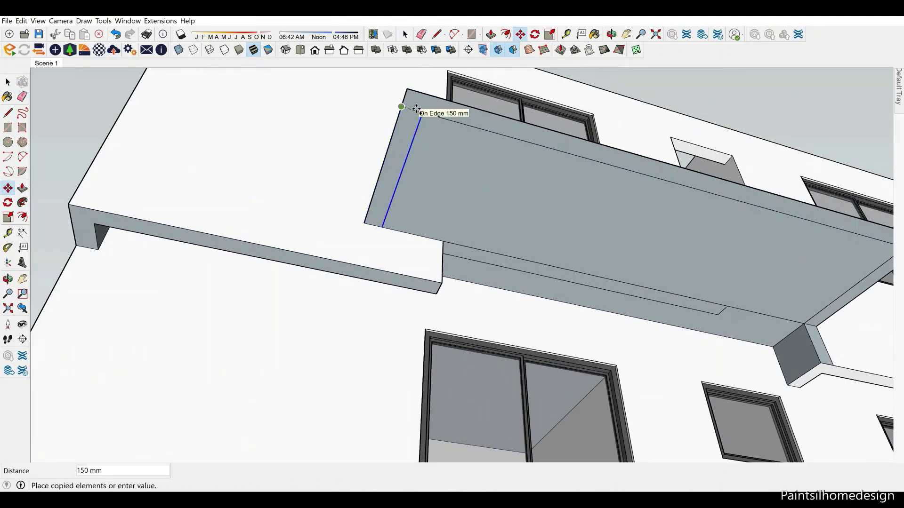
pyautogui.scroll(2, 386, 160)
pyautogui.scroll(1, 229, 177)
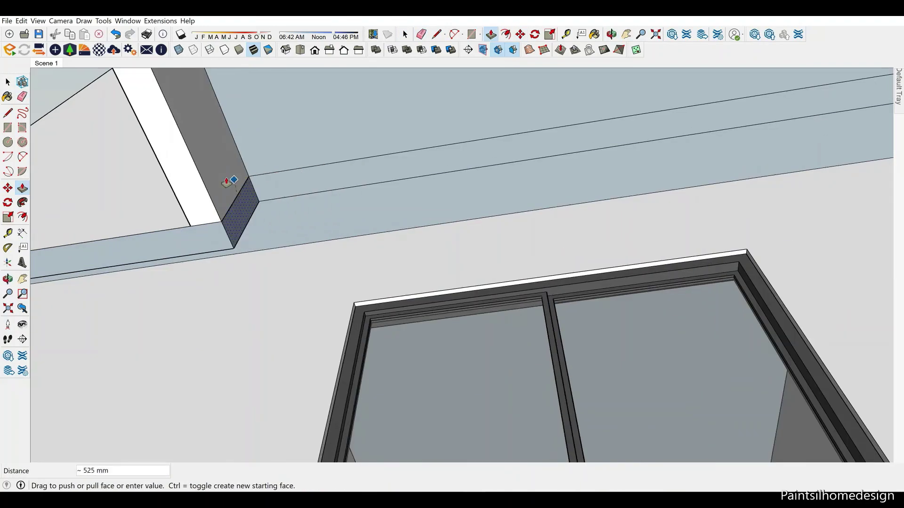
pyautogui.scroll(1, 210, 210)
pyautogui.press('e')
pyautogui.scroll(1, 329, 146)
pyautogui.rightClick(205, 198)
pyautogui.click(252, 292)
pyautogui.scroll(-2, 299, 191)
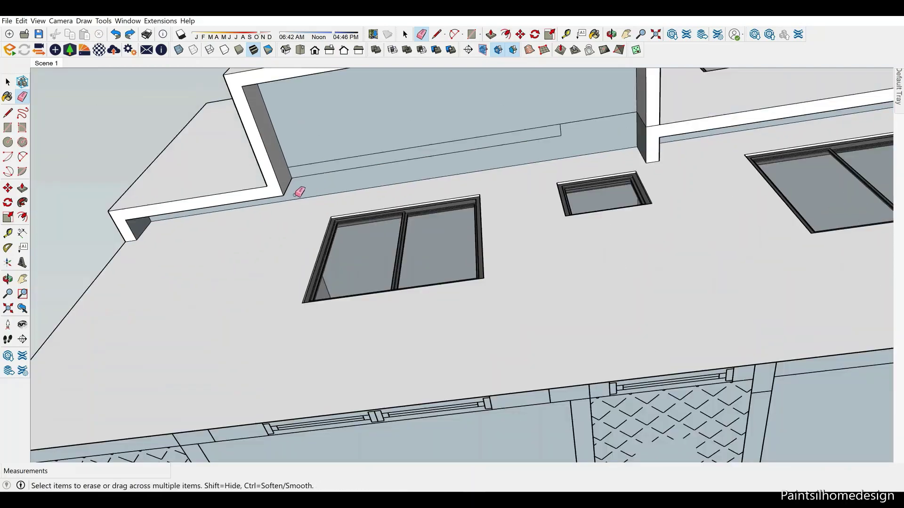
pyautogui.scroll(-3, 444, 298)
pyautogui.scroll(-3, 417, 267)
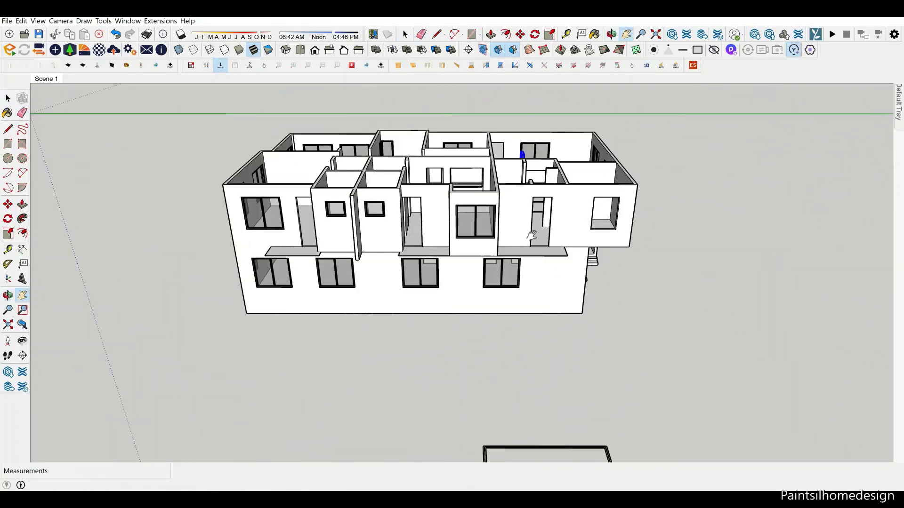
# Orbit and zoom in on the outer face of the balcony parapet
pyautogui.moveTo(532, 235); pyautogui.dragTo(471, 225, button='middle')
pyautogui.scroll(3, 470, 225)
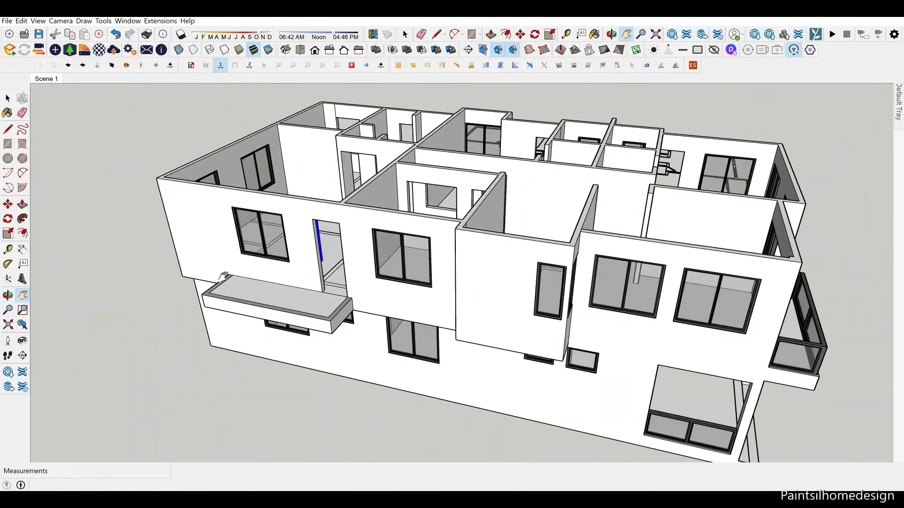
pyautogui.scroll(3, 494, 235)
pyautogui.press('m')
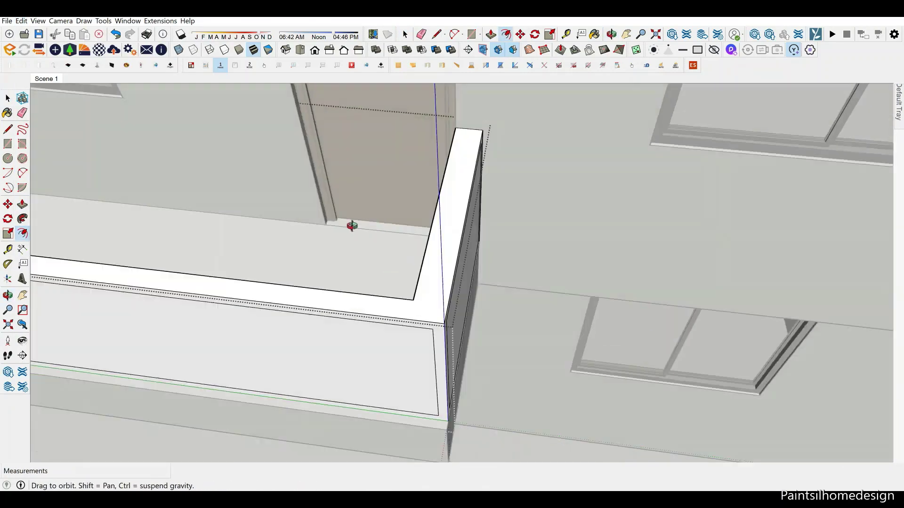
# Push/Pull the 50 mm strip between the two parapet lines out 97 mm
pyautogui.moveTo(351, 225); pyautogui.dragTo(379, 210, button='middle')
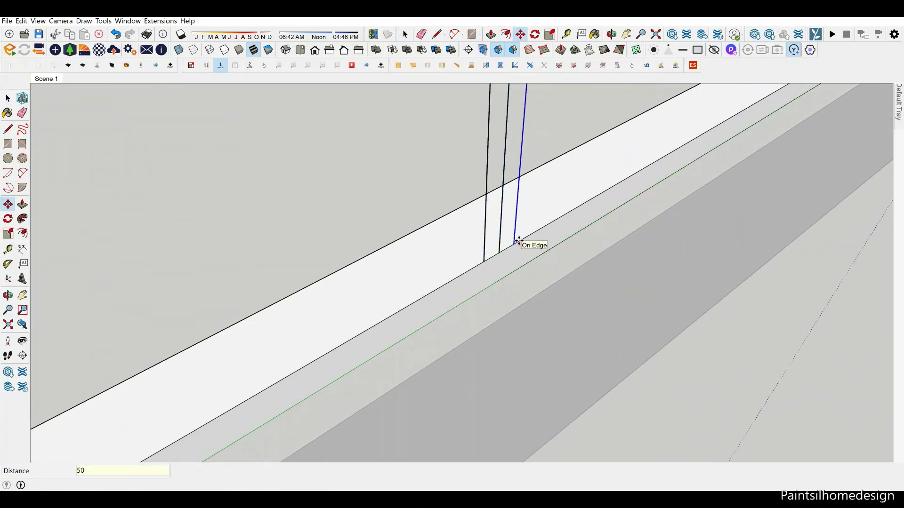
pyautogui.press('p')
pyautogui.moveTo(492, 252); pyautogui.dragTo(416, 244)
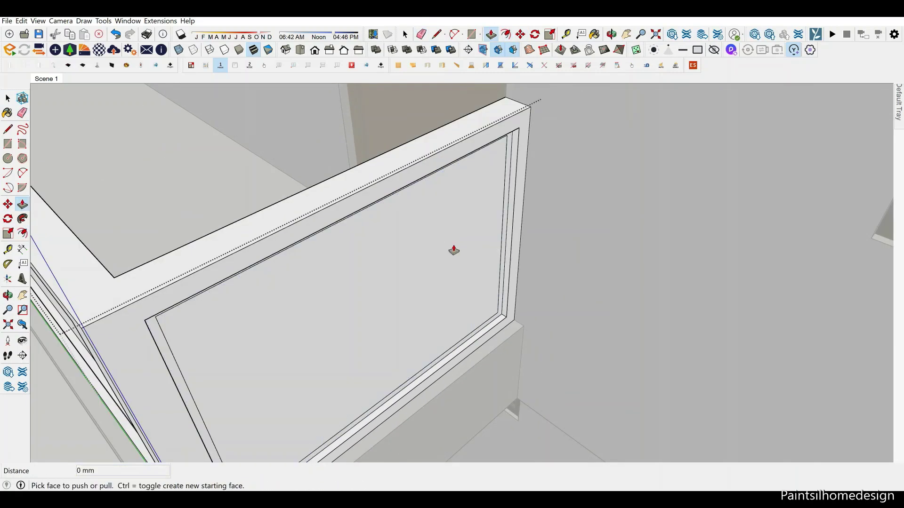
# Place a rectangle corner on the parapet and select its inner panel face
pyautogui.click(497, 309)
pyautogui.scroll(-10, 574, 299)
pyautogui.moveTo(490, 170)
pyautogui.keyDown('shift'); pyautogui.mouseDown(button='middle')
pyautogui.moveTo(424, 230)
pyautogui.moveTo(444, 245)
pyautogui.mouseUp(button='middle'); pyautogui.keyUp('shift')
pyautogui.press('space')
pyautogui.scroll(2, 444, 246)
pyautogui.click(513, 267)
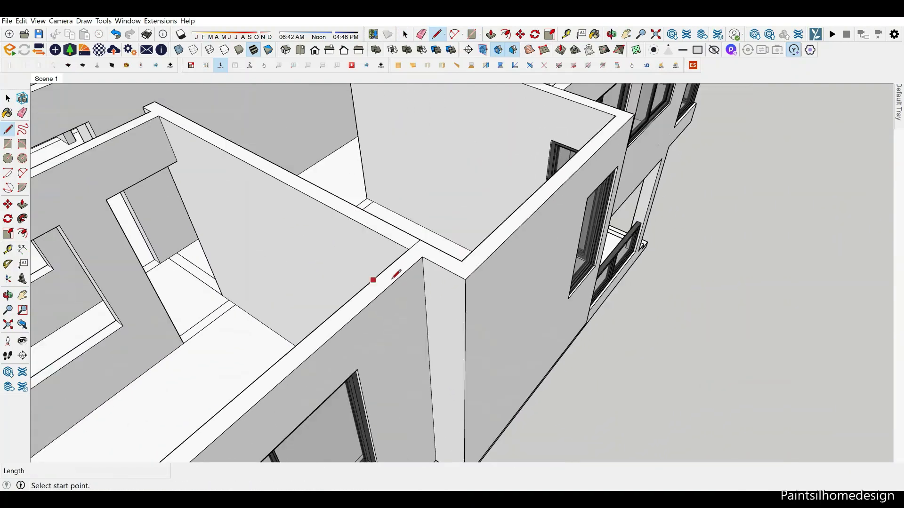
# Start a line on the wall top, then select the parapet's inner panel face
pyautogui.click(441, 216)
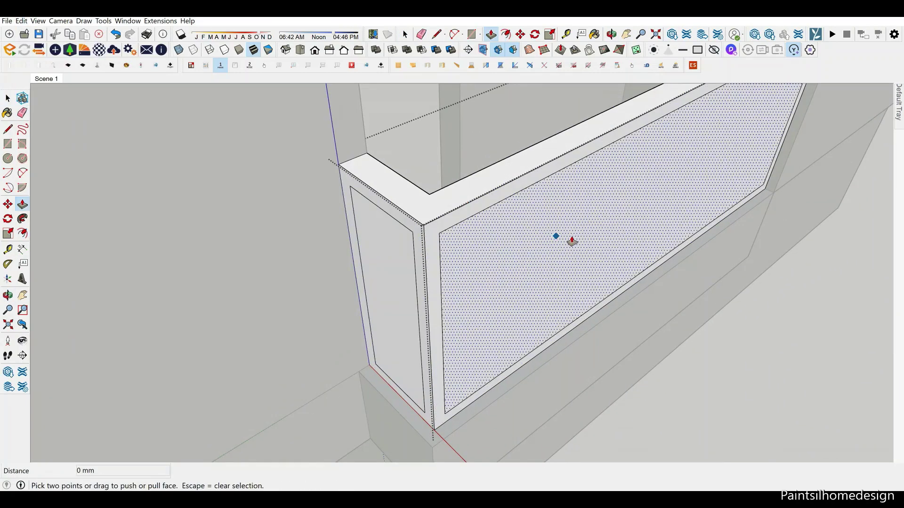
pyautogui.press('space')
pyautogui.click(514, 267)
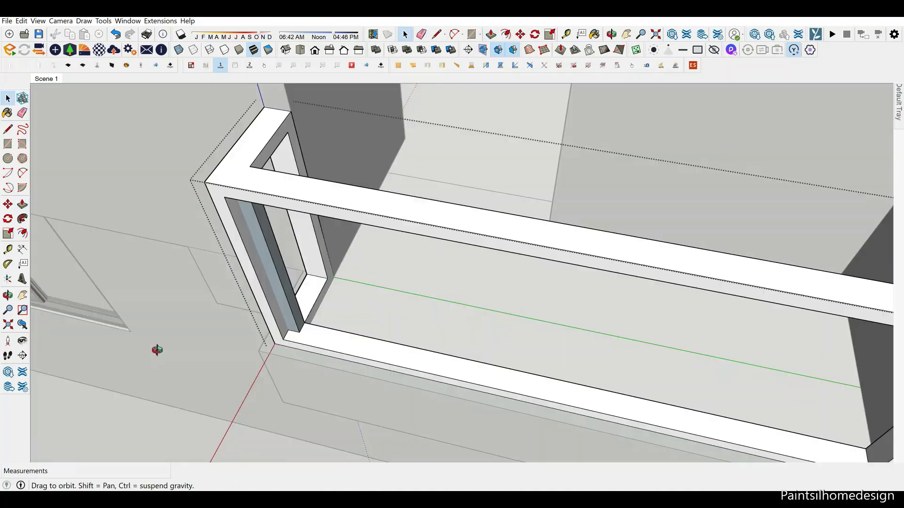
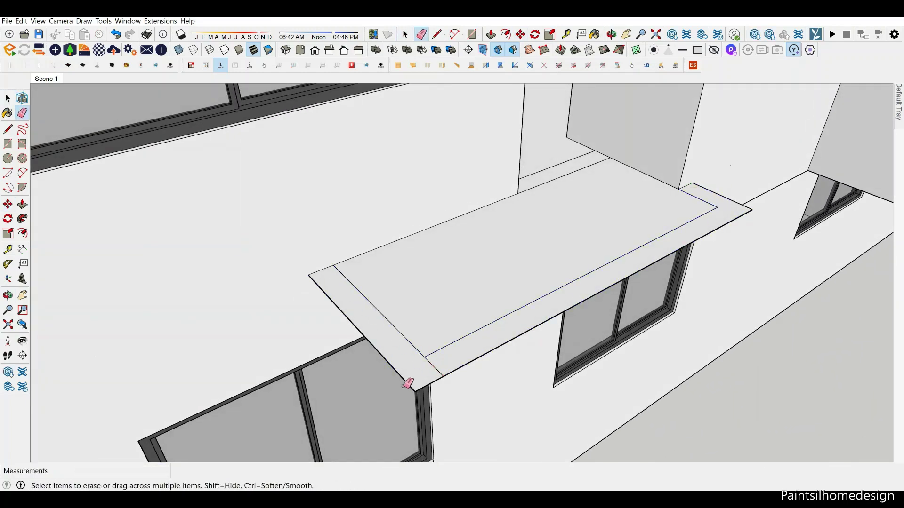
# Offset the balcony slab border 450 mm and erase stray lines
pyautogui.click(404, 33)
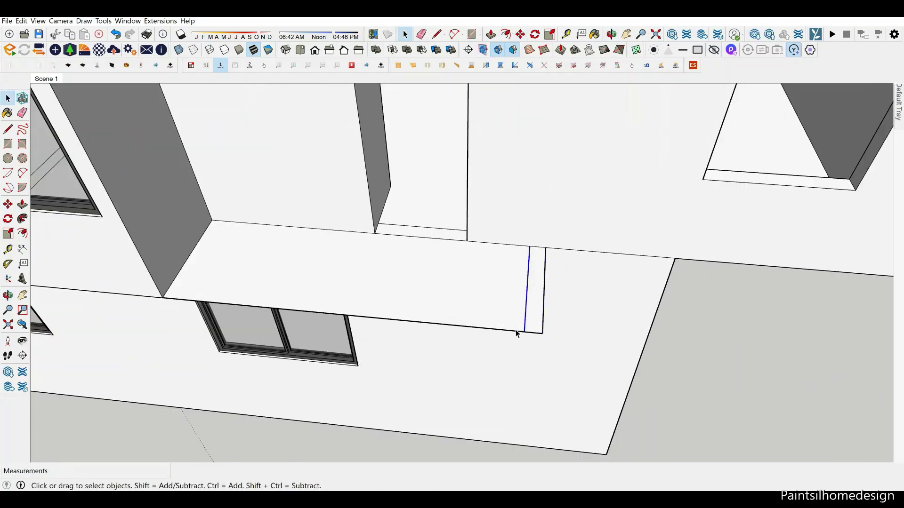
pyautogui.write('15')
pyautogui.press('Return')
pyautogui.press('e')
pyautogui.scroll(2, 523, 320)
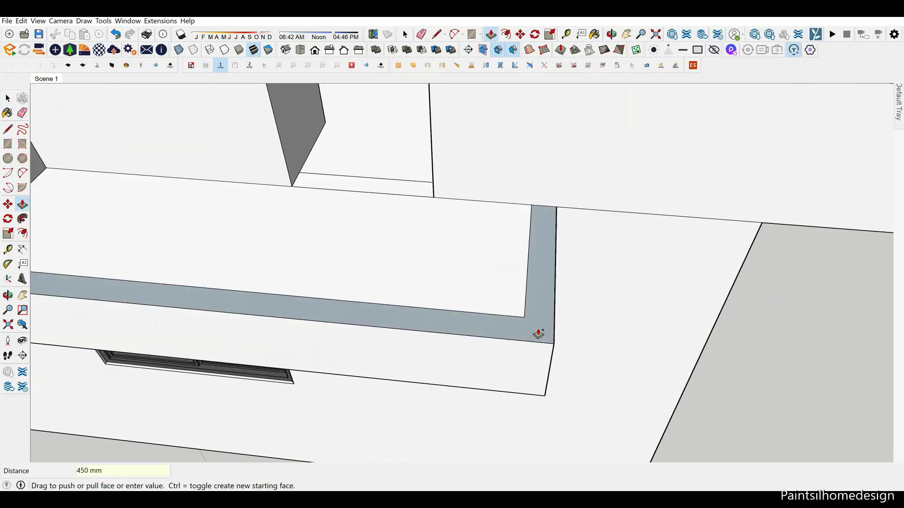
# Select the glazed balcony railing and start a Move copy toward the next balcony
pyautogui.press('space')
pyautogui.scroll(-5, 538, 330)
pyautogui.scroll(-5, 577, 309)
pyautogui.scroll(-3, 511, 297)
pyautogui.press('m')
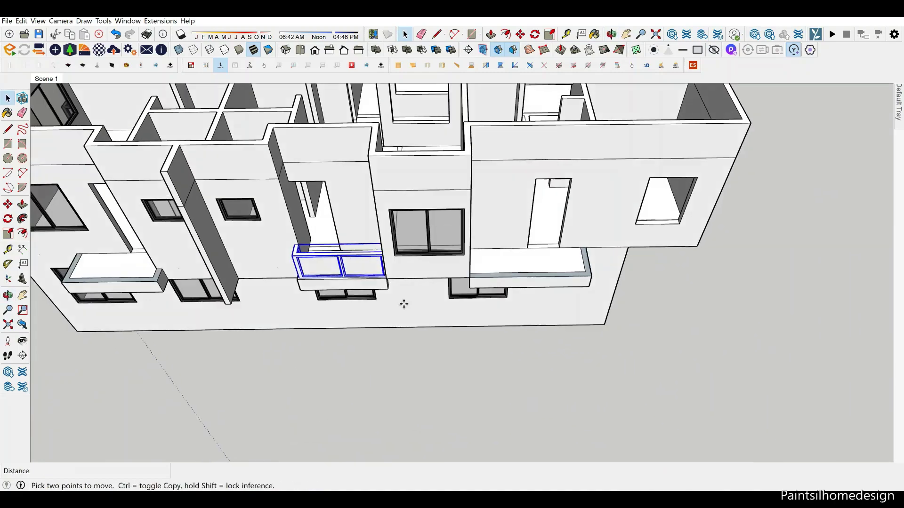
pyautogui.scroll(3, 403, 304)
pyautogui.click(401, 278)
pyautogui.scroll(-1, 576, 267)
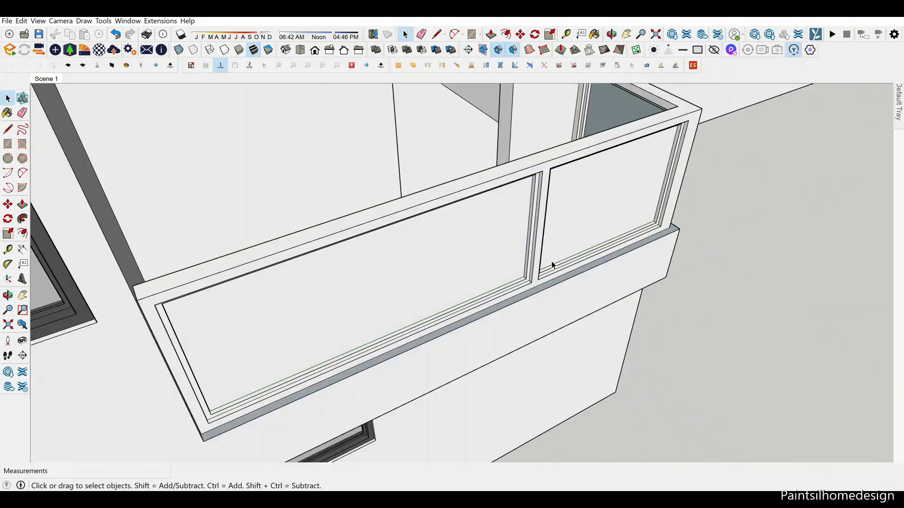
# Open the railing group and draw lines and guides for the new divider
pyautogui.click(552, 261)
pyautogui.press('l')
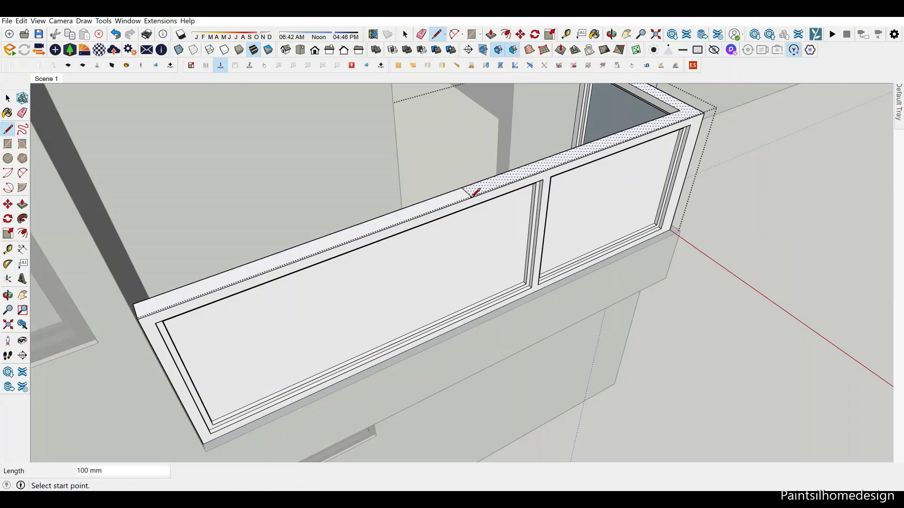
pyautogui.scroll(3, 474, 193)
pyautogui.press('t')
pyautogui.scroll(1, 616, 181)
pyautogui.press('l')
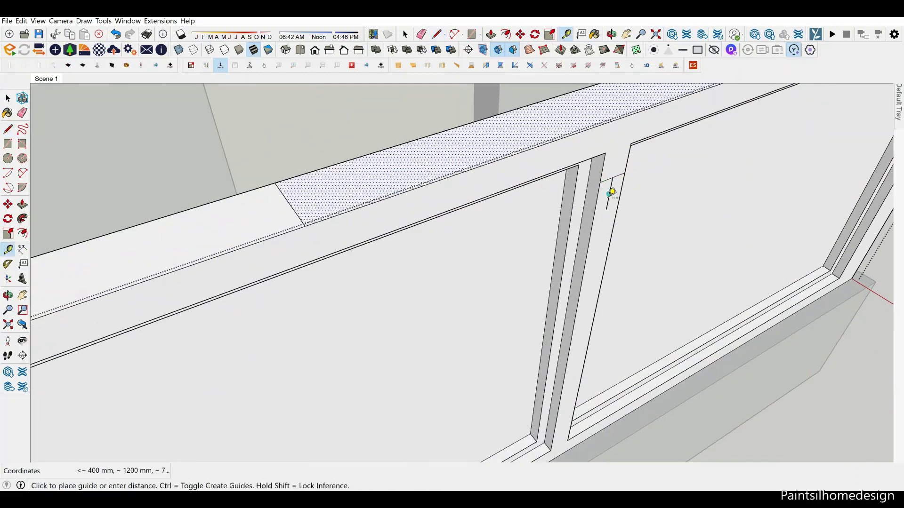
pyautogui.scroll(-3, 517, 211)
# Move the large railing face and push the narrow strip 75 mm into a divider
pyautogui.press('space')
pyautogui.scroll(3, 570, 209)
pyautogui.click(570, 209)
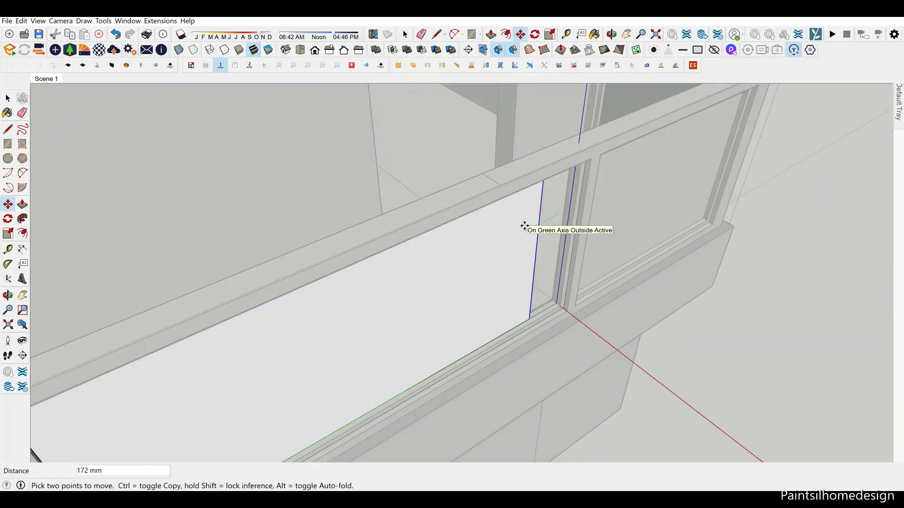
pyautogui.press('Return')
pyautogui.write('p')
pyautogui.write('75')
pyautogui.press('Return')
pyautogui.moveTo(555, 217); pyautogui.dragTo(584, 230, button='middle')
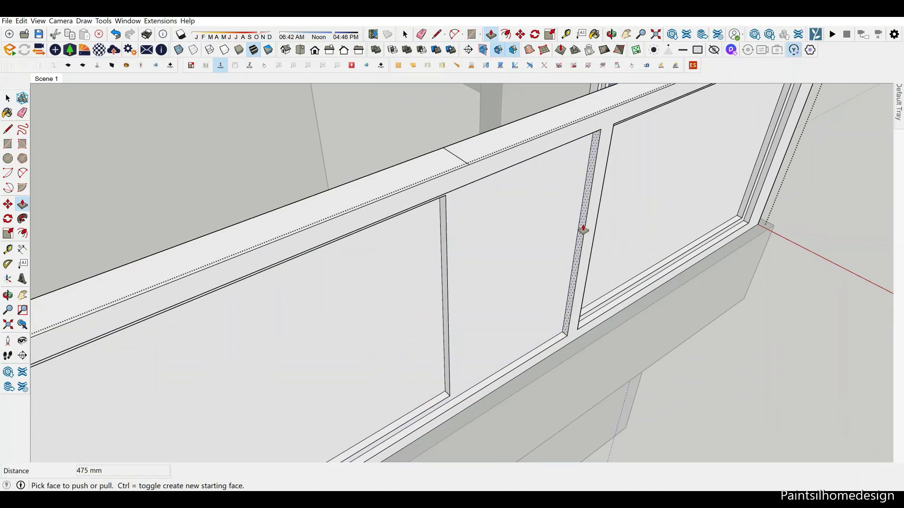
# Orbit around the railing panel and erase stray edges
pyautogui.scroll(-5, 570, 238)
pyautogui.scroll(8, 263, 186)
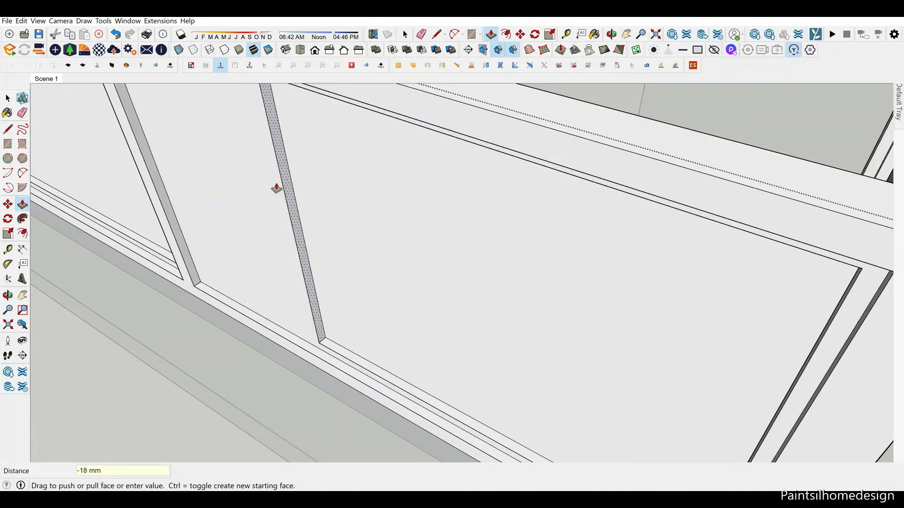
pyautogui.scroll(-5, 215, 173)
pyautogui.moveTo(563, 262); pyautogui.dragTo(135, 196, button='middle')
pyautogui.press('e')
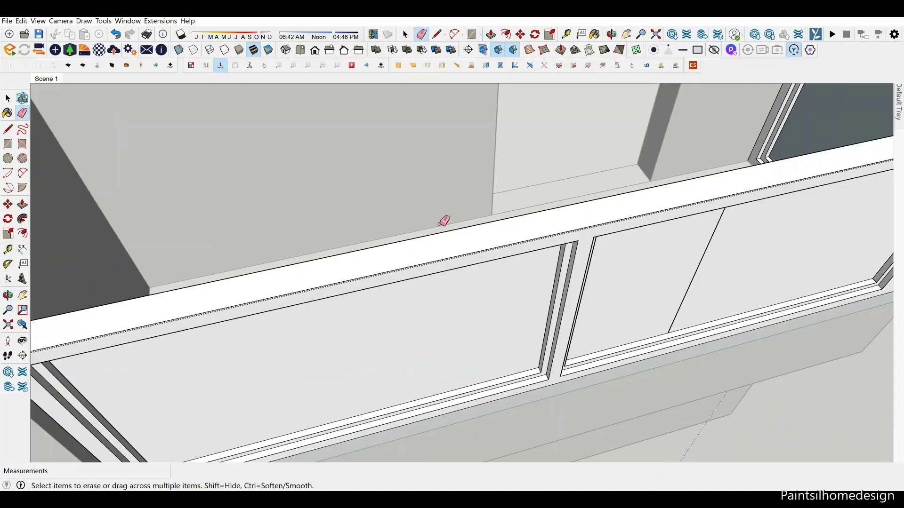
pyautogui.moveTo(444, 220)
pyautogui.mouseDown(button='middle')
pyautogui.moveTo(716, 181)
pyautogui.moveTo(545, 221)
pyautogui.moveTo(187, 197)
pyautogui.mouseUp(button='middle')
# Push/Pull the dotted strip inward to recess it in the frame
pyautogui.press('p')
pyautogui.scroll(-5, 566, 217)
pyautogui.scroll(5, 188, 197)
pyautogui.click(297, 208)
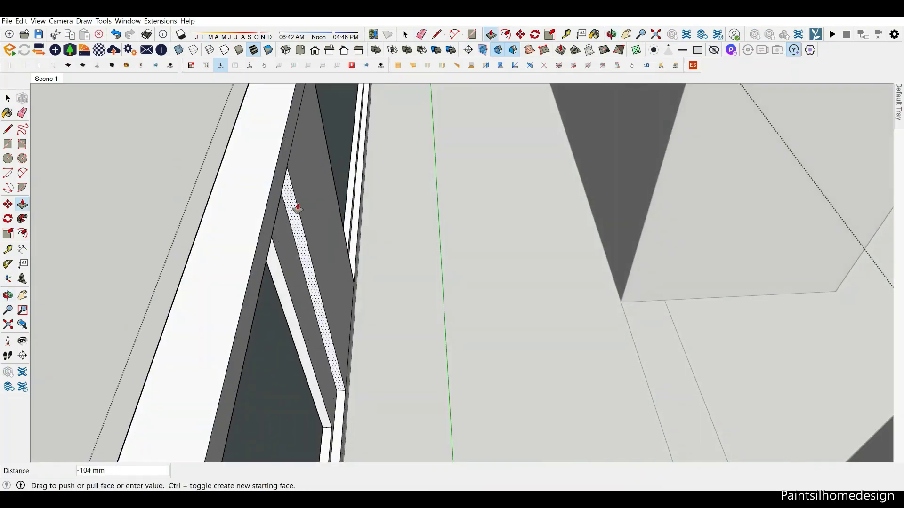
pyautogui.click(291, 253)
pyautogui.press('space')
pyautogui.moveTo(292, 253); pyautogui.dragTo(732, 287, button='middle')
# Check the reworked railing frame and orbit out to view the whole building
pyautogui.press('m')
pyautogui.scroll(2, 736, 281)
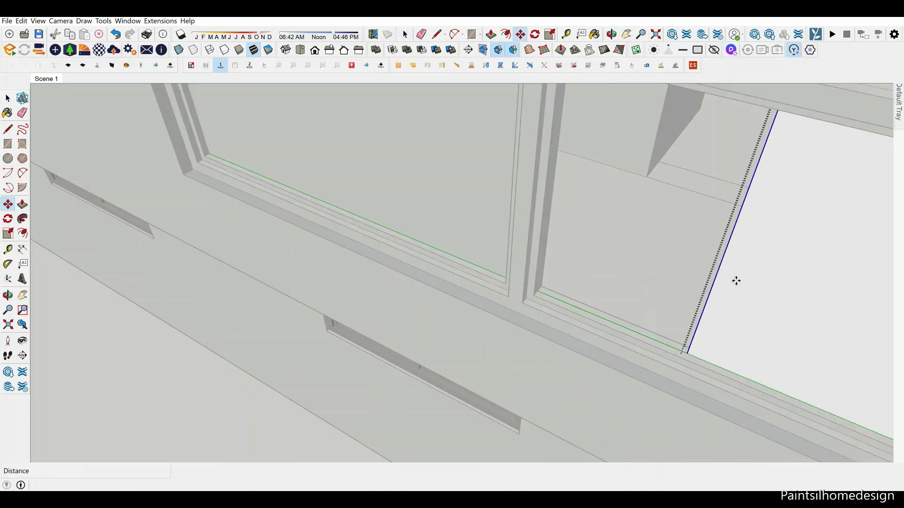
pyautogui.scroll(-10, 741, 275)
pyautogui.press('space')
pyautogui.moveTo(398, 252)
pyautogui.mouseDown(button='middle')
pyautogui.moveTo(586, 227)
pyautogui.moveTo(436, 270)
pyautogui.mouseUp(button='middle')
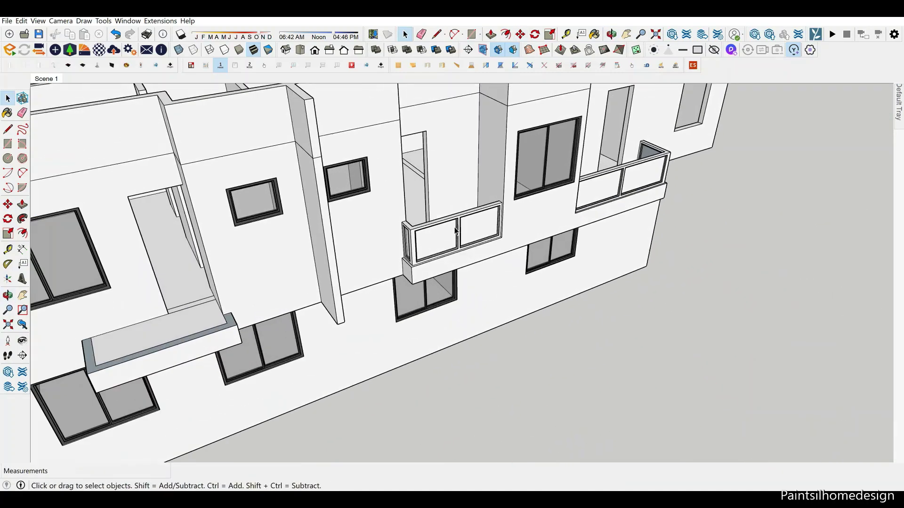
pyautogui.scroll(-3, 435, 270)
pyautogui.scroll(3, 435, 270)
# Place the copied railing on the balcony and scale its width to 0.90
pyautogui.press('m')
pyautogui.click(259, 363)
pyautogui.press('space')
pyautogui.scroll(5, 282, 258)
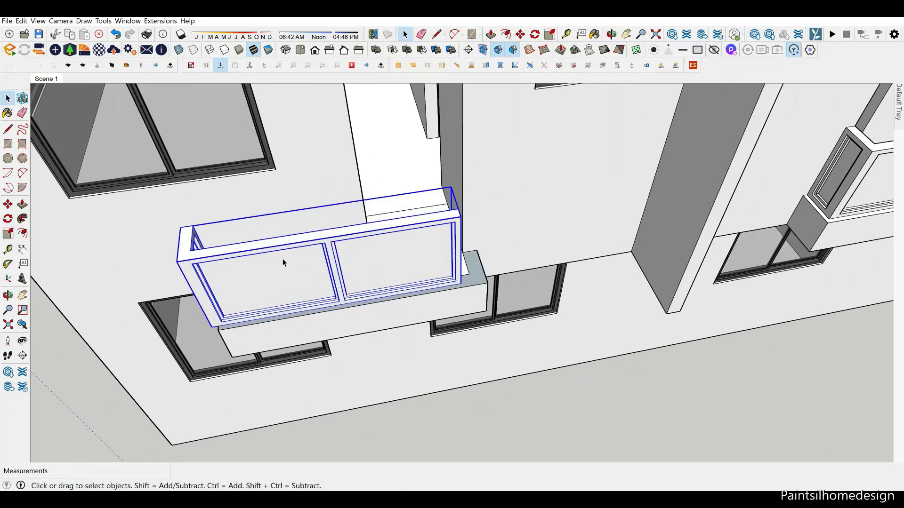
pyautogui.press('s')
pyautogui.moveTo(268, 319); pyautogui.dragTo(310, 300)
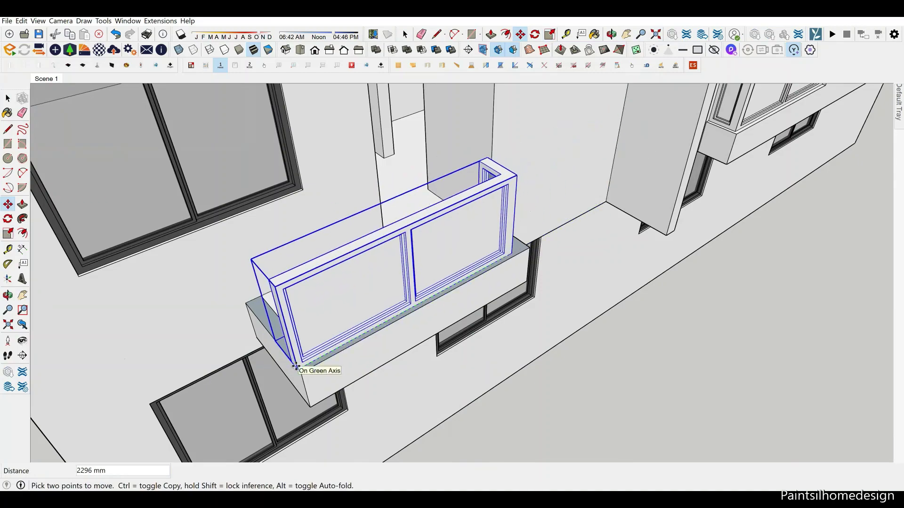
# Move the resized railing onto the sill corner
pyautogui.click(296, 367)
pyautogui.press('space')
pyautogui.scroll(5, 440, 268)
pyautogui.press('m')
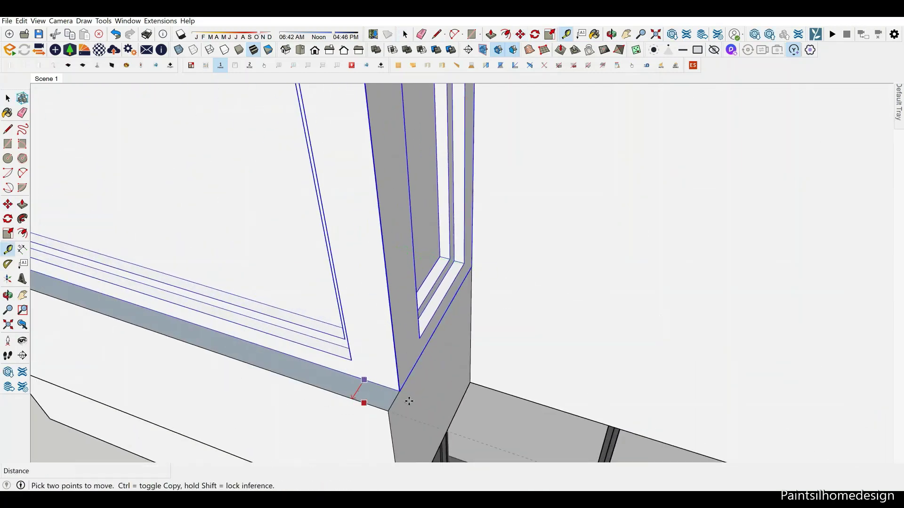
pyautogui.click(379, 385)
pyautogui.scroll(-5, 379, 385)
pyautogui.moveTo(371, 327); pyautogui.dragTo(358, 306, button='middle')
# Push/Pull the railing's end face out to the wall corner
pyautogui.press('space')
pyautogui.scroll(5, 462, 329)
pyautogui.press('p')
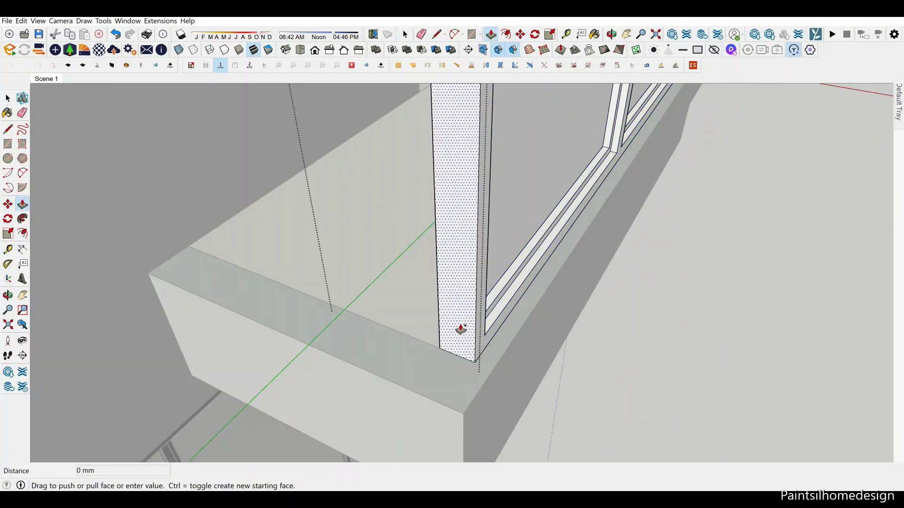
pyautogui.click(252, 323)
pyautogui.scroll(-3, 390, 318)
pyautogui.click(563, 333)
pyautogui.moveTo(563, 333); pyautogui.dragTo(375, 328, button='middle')
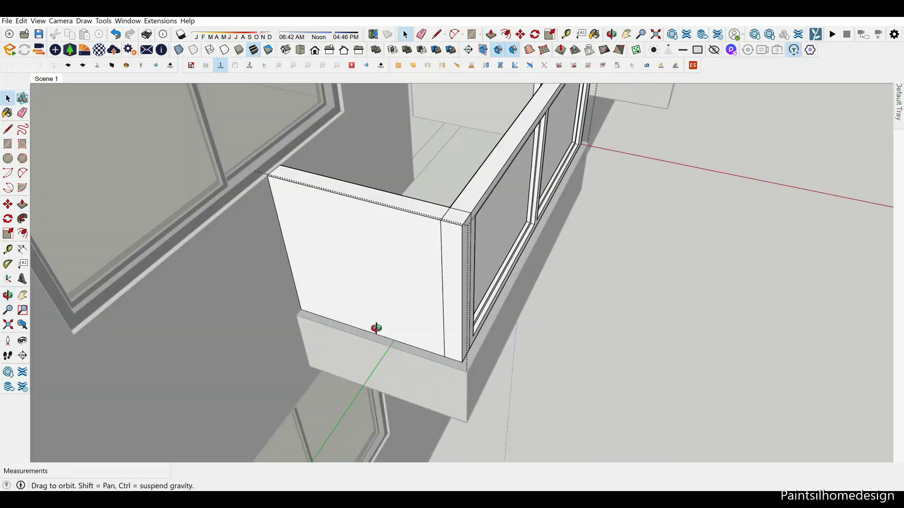
# Offset the side panel face inward and delete its inner face
pyautogui.press('e')
pyautogui.scroll(3, 492, 245)
pyautogui.press('f')
pyautogui.click(409, 244)
pyautogui.click(409, 284)
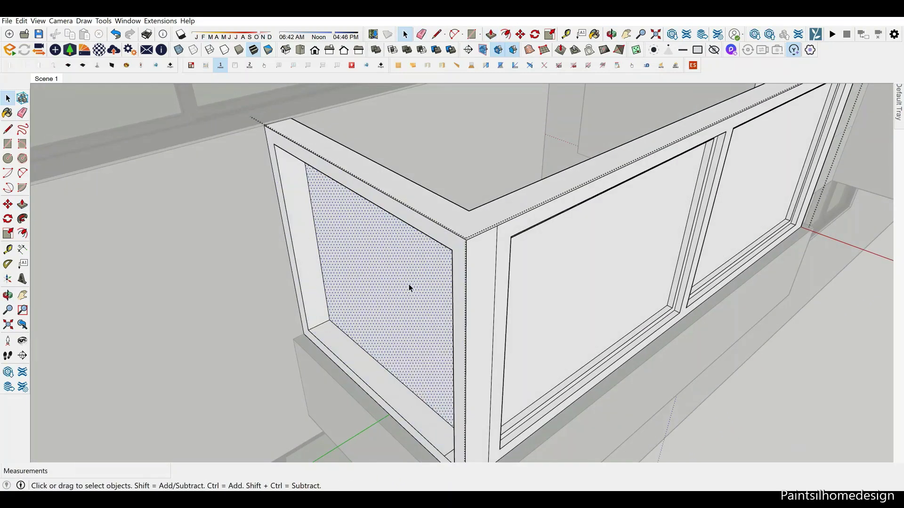
pyautogui.press('Delete')
# Recess the side frame 50 mm with Push/Pull
pyautogui.press('e')
pyautogui.moveTo(472, 248); pyautogui.dragTo(342, 252, button='middle')
pyautogui.scroll(2, 363, 256)
pyautogui.scroll(2, 398, 274)
pyautogui.write('p')
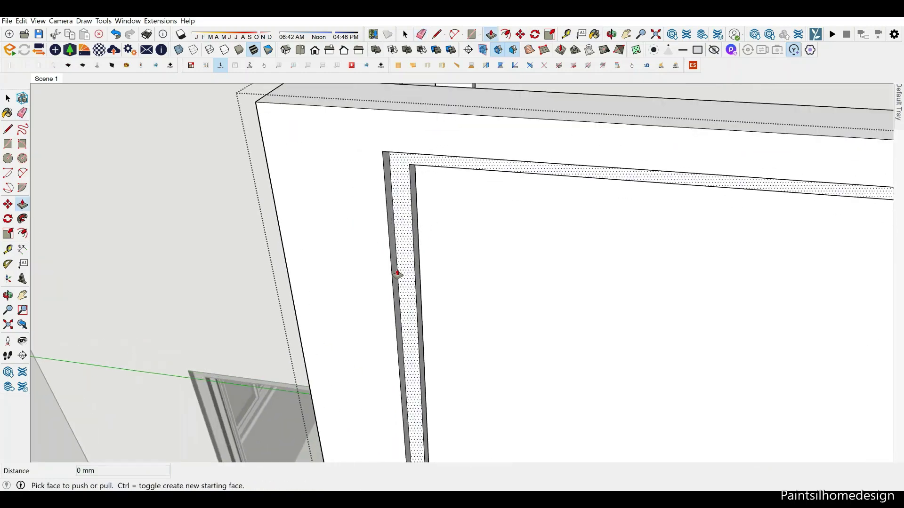
pyautogui.write('50')
pyautogui.press('Return')
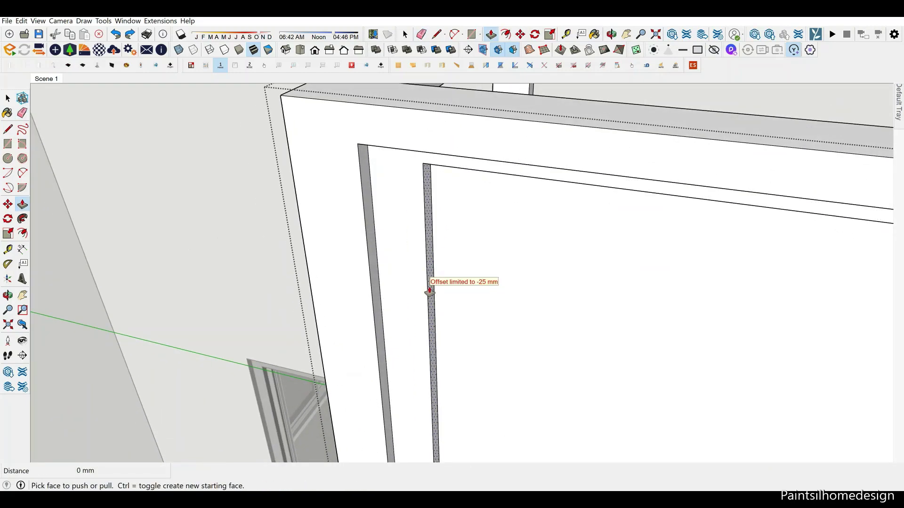
# Orbit around the side frame to inspect its bottom corner and front face
pyautogui.press('space')
pyautogui.moveTo(523, 302); pyautogui.dragTo(263, 264, button='middle')
pyautogui.press('p')
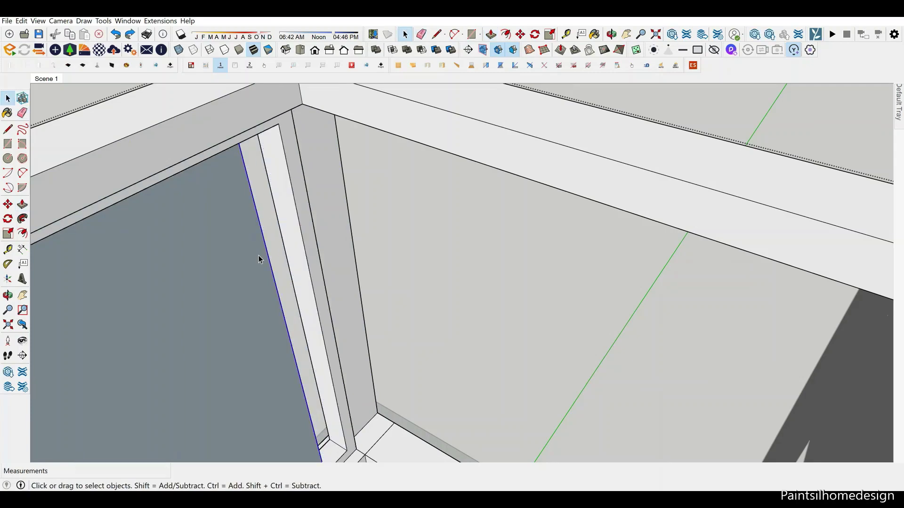
pyautogui.press('m')
pyautogui.press('space')
pyautogui.moveTo(242, 262); pyautogui.dragTo(514, 323, button='middle')
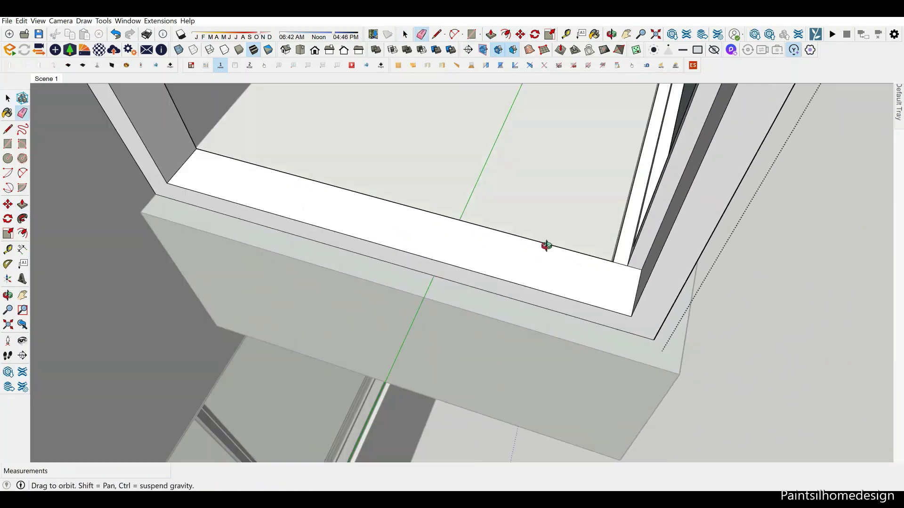
pyautogui.moveTo(670, 304)
pyautogui.mouseDown(button='middle')
pyautogui.moveTo(615, 177)
pyautogui.moveTo(541, 193)
pyautogui.moveTo(532, 216)
pyautogui.moveTo(387, 268)
pyautogui.mouseUp(button='middle')
pyautogui.scroll(3, 387, 267)
pyautogui.press('m')
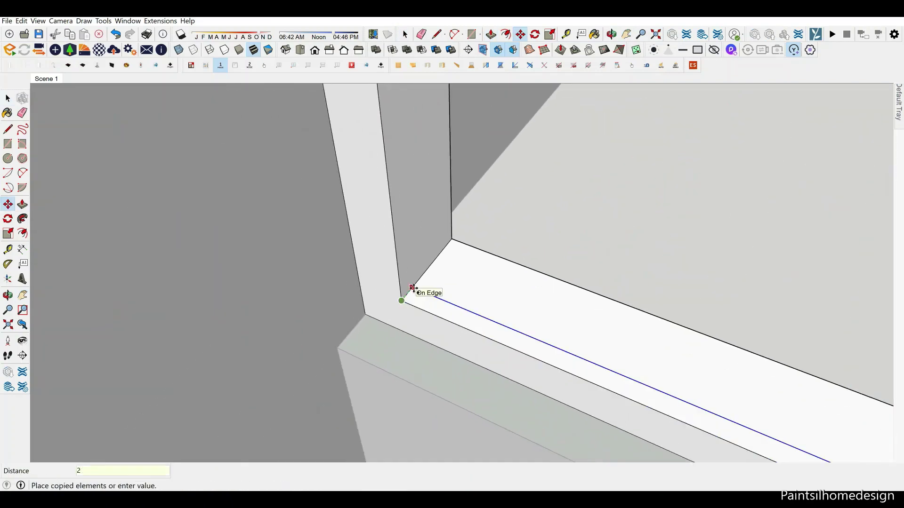
pyautogui.moveTo(415, 344)
pyautogui.mouseDown(button='middle')
pyautogui.moveTo(462, 256)
pyautogui.moveTo(392, 303)
pyautogui.mouseUp(button='middle')
# Start a rectangle on the frame's front corner, then cancel the context menu
pyautogui.press('f')
pyautogui.press('p')
pyautogui.press('r')
pyautogui.click(307, 303)
pyautogui.moveTo(307, 302)
pyautogui.mouseDown(button='middle')
pyautogui.moveTo(386, 255)
pyautogui.moveTo(178, 300)
pyautogui.mouseUp(button='middle')
pyautogui.press('Escape')
# Orbit around the whole building to view its rooms
pyautogui.scroll(-10, 145, 446)
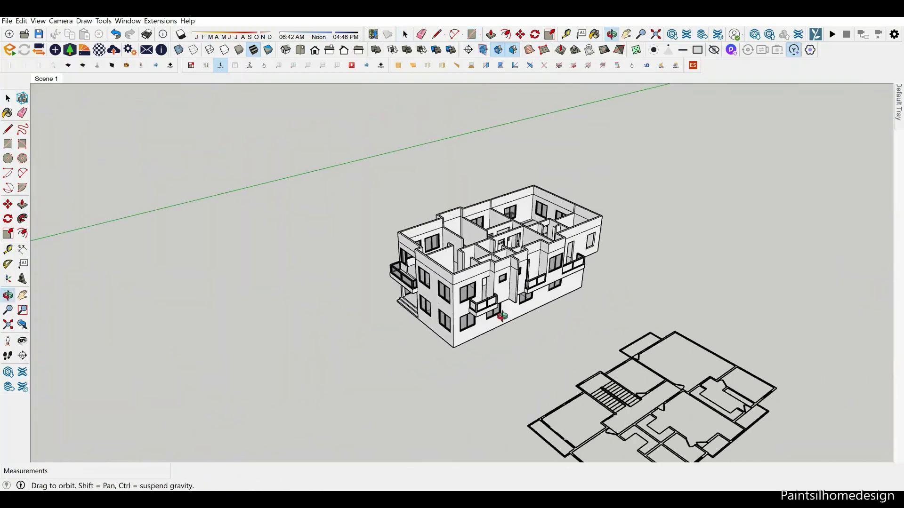
pyautogui.scroll(5, 546, 294)
pyautogui.moveTo(546, 294)
pyautogui.mouseDown(button='middle')
pyautogui.moveTo(606, 296)
pyautogui.moveTo(358, 254)
pyautogui.moveTo(241, 207)
pyautogui.mouseUp(button='middle')
pyautogui.scroll(5, 358, 254)
pyautogui.press('e')
pyautogui.scroll(3, 411, 161)
pyautogui.moveTo(411, 161)
pyautogui.mouseDown(button='middle')
pyautogui.moveTo(273, 266)
pyautogui.moveTo(369, 307)
pyautogui.mouseUp(button='middle')
pyautogui.scroll(-3, 273, 267)
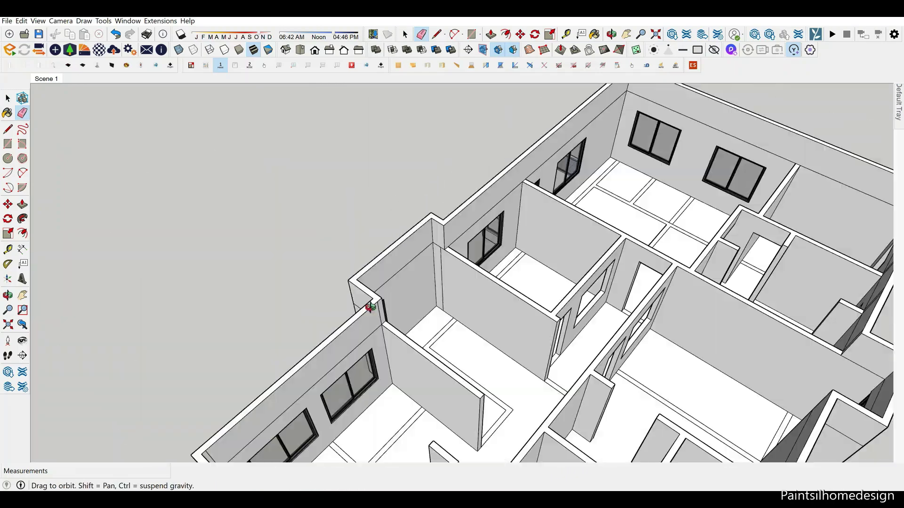
pyautogui.scroll(3, 200, 278)
# Orbit through the interior corners and floor plan
pyautogui.moveTo(200, 279); pyautogui.dragTo(423, 126, button='middle')
pyautogui.scroll(3, 423, 126)
pyautogui.scroll(-3, 586, 242)
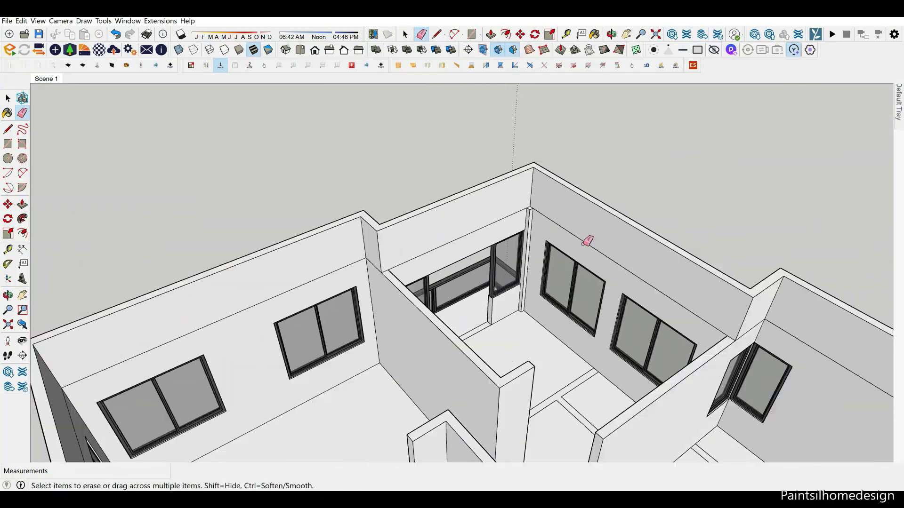
pyautogui.moveTo(585, 242)
pyautogui.mouseDown(button='middle')
pyautogui.moveTo(347, 222)
pyautogui.moveTo(617, 196)
pyautogui.moveTo(276, 159)
pyautogui.mouseUp(button='middle')
pyautogui.scroll(3, 617, 197)
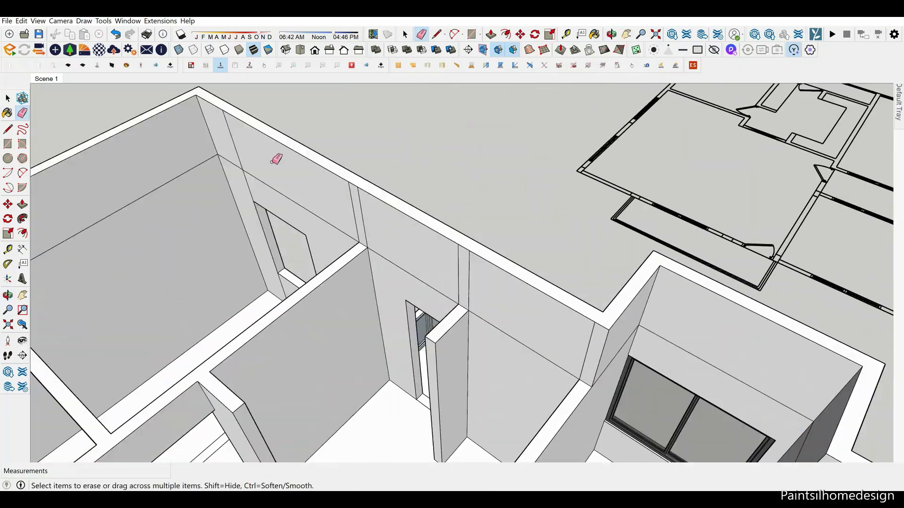
pyautogui.scroll(-3, 476, 276)
pyautogui.moveTo(476, 276); pyautogui.dragTo(354, 228, button='middle')
pyautogui.scroll(3, 354, 228)
# Push/Pull the top slab face into place inside the parapet walls
pyautogui.press('r')
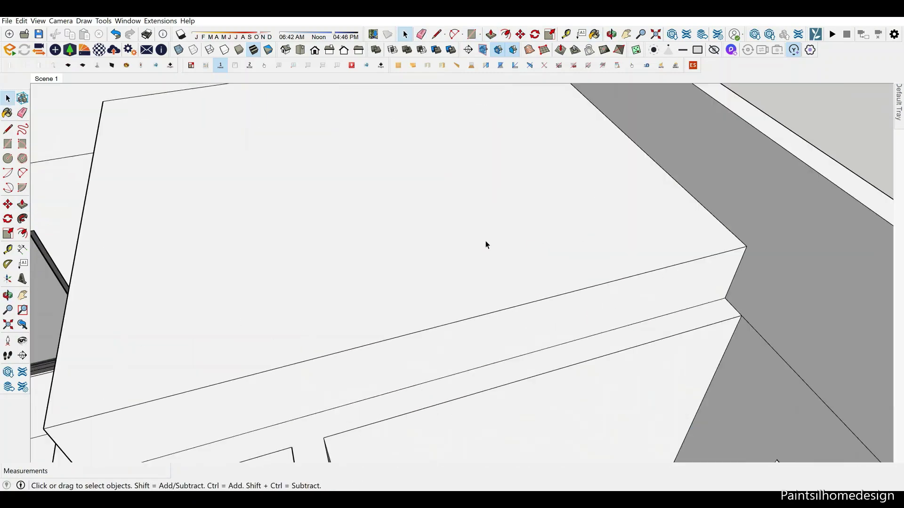
pyautogui.moveTo(487, 245)
pyautogui.mouseDown(button='middle')
pyautogui.moveTo(548, 203)
pyautogui.moveTo(517, 235)
pyautogui.mouseUp(button='middle')
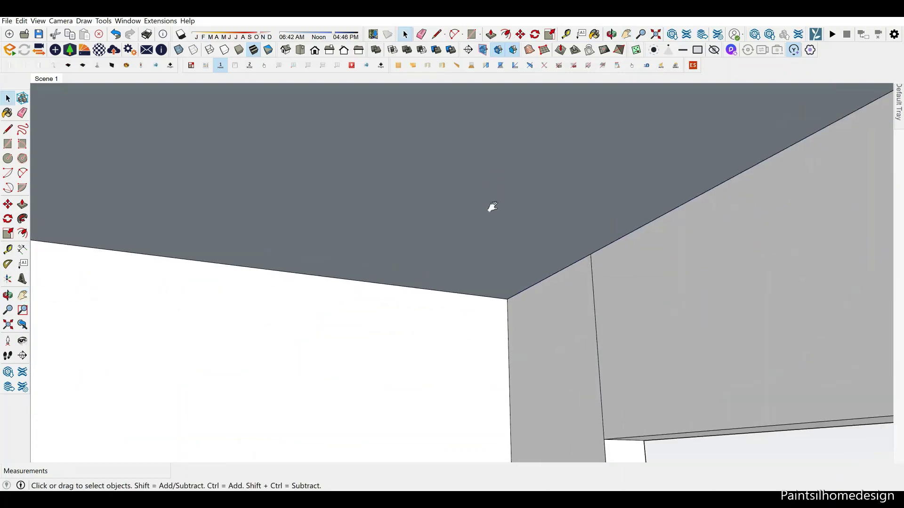
pyautogui.scroll(-5, 492, 207)
pyautogui.moveTo(775, 188); pyautogui.dragTo(597, 269, button='middle')
pyautogui.press('p')
pyautogui.click(492, 276)
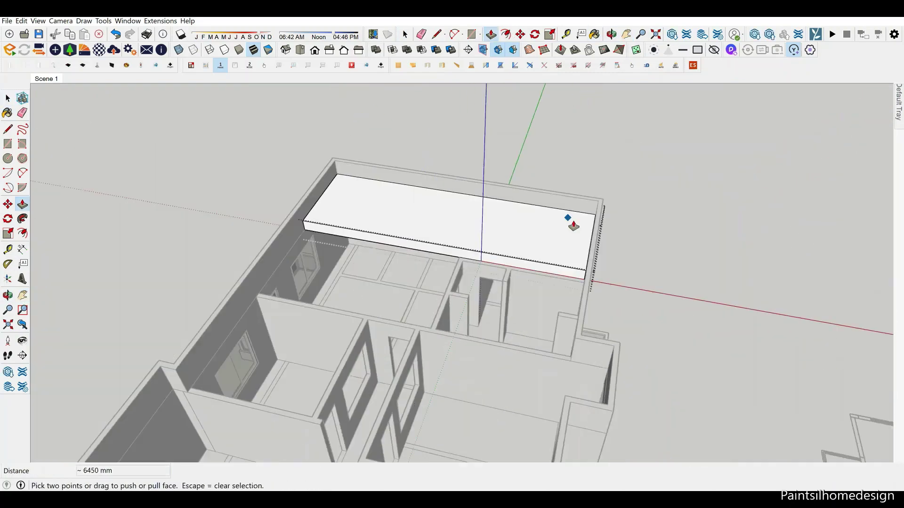
pyautogui.press('l')
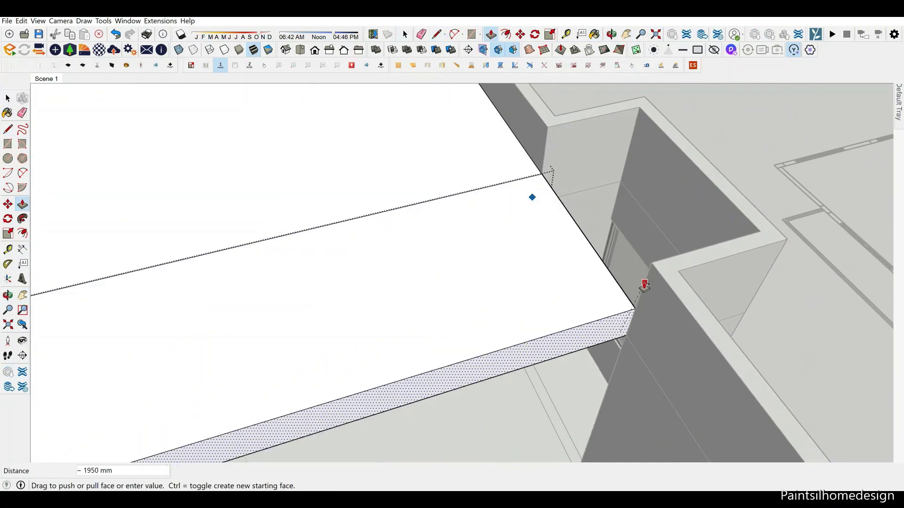
pyautogui.click(403, 30)
# Erase stray edges around the roof slab and view its edge
pyautogui.press('p')
pyautogui.press('e')
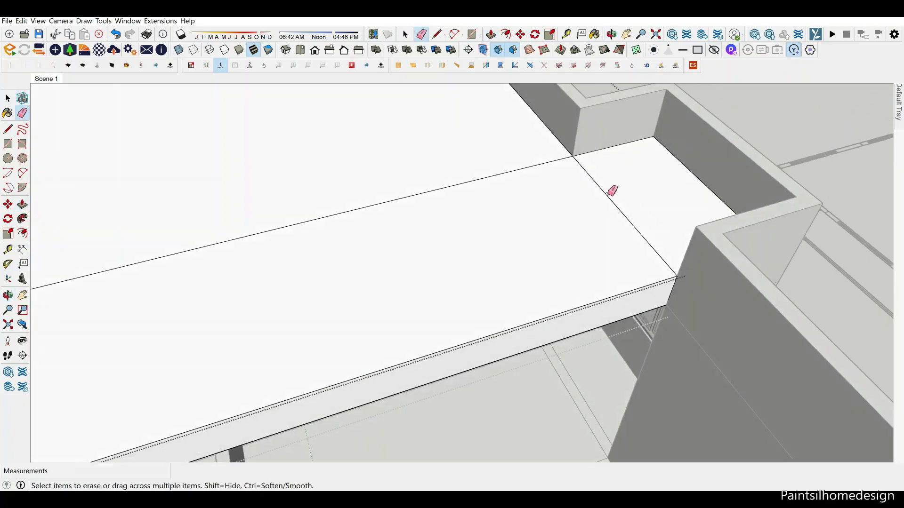
pyautogui.moveTo(612, 190); pyautogui.dragTo(524, 177, button='middle')
pyautogui.scroll(3, 662, 162)
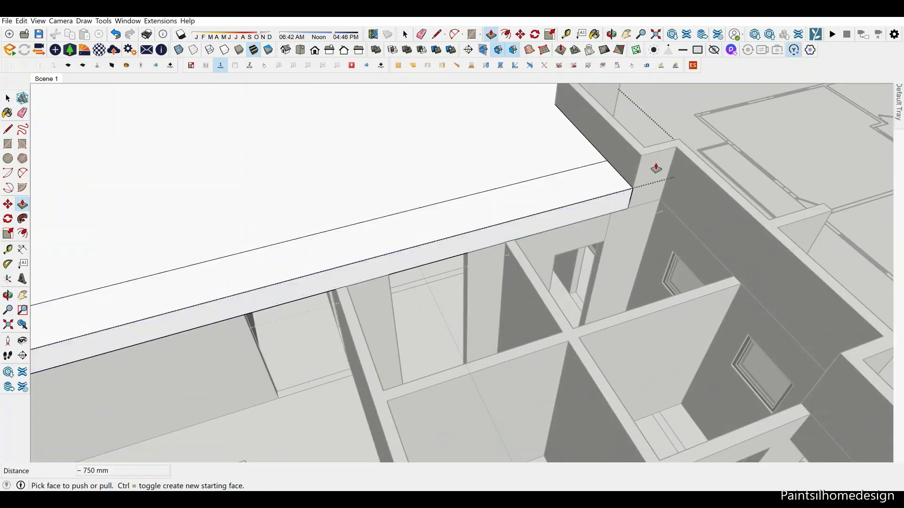
pyautogui.moveTo(216, 283); pyautogui.dragTo(555, 250, button='middle')
pyautogui.press('e')
# Push the slab side face back to the wall and erase leftover lines
pyautogui.press('p')
pyautogui.click(416, 343)
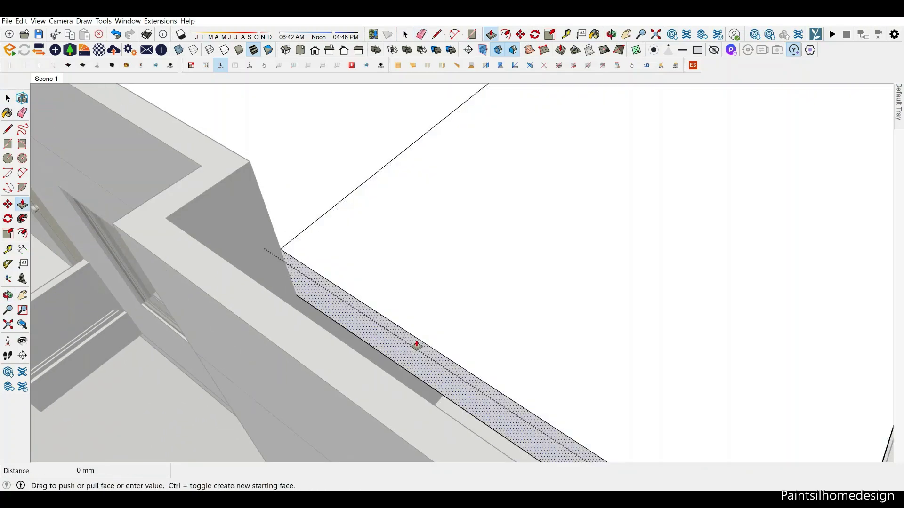
pyautogui.moveTo(353, 283); pyautogui.dragTo(391, 193, button='middle')
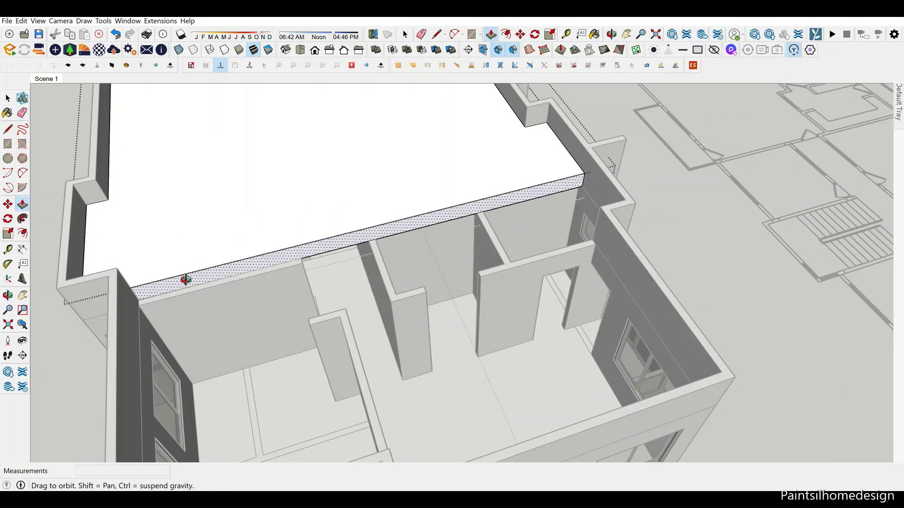
pyautogui.scroll(5, 186, 280)
pyautogui.press('l')
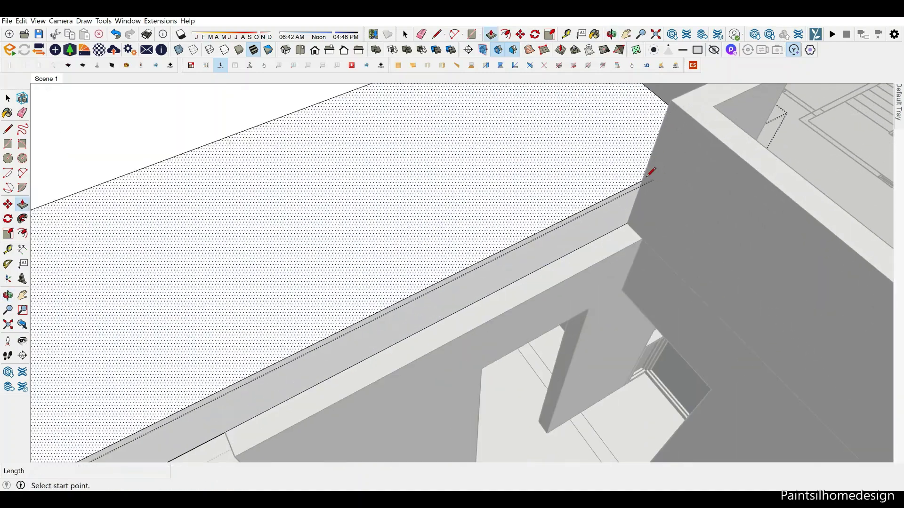
pyautogui.press('e')
pyautogui.scroll(-5, 439, 168)
pyautogui.press('p')
pyautogui.scroll(-5, 382, 213)
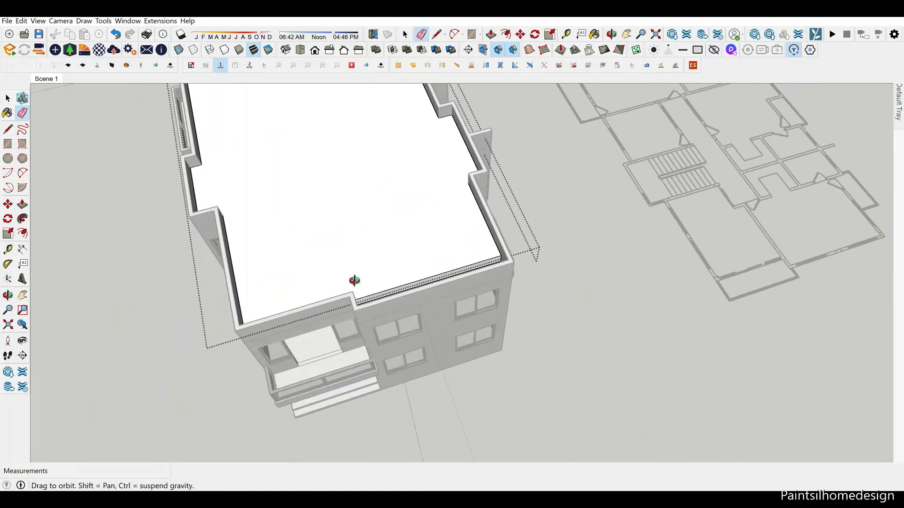
pyautogui.scroll(6, 357, 277)
# Push/Pull the corner balcony railing's top face up slightly
pyautogui.press('l')
pyautogui.press('space')
pyautogui.scroll(-5, 535, 264)
pyautogui.moveTo(534, 264)
pyautogui.mouseDown(button='middle')
pyautogui.moveTo(409, 145)
pyautogui.moveTo(510, 177)
pyautogui.mouseUp(button='middle')
pyautogui.scroll(5, 486, 193)
pyautogui.scroll(5, 549, 313)
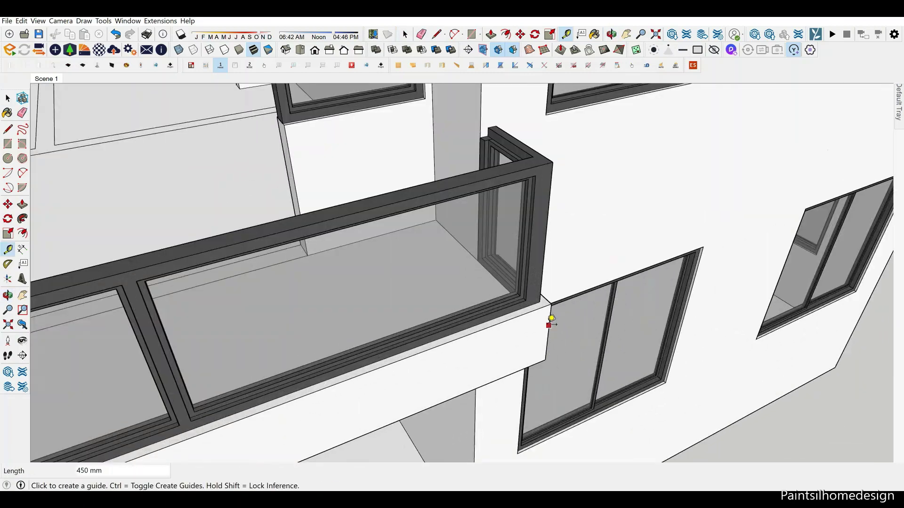
pyautogui.press('space')
pyautogui.scroll(5, 550, 188)
pyautogui.press('p')
pyautogui.click(595, 218)
pyautogui.scroll(3, 523, 210)
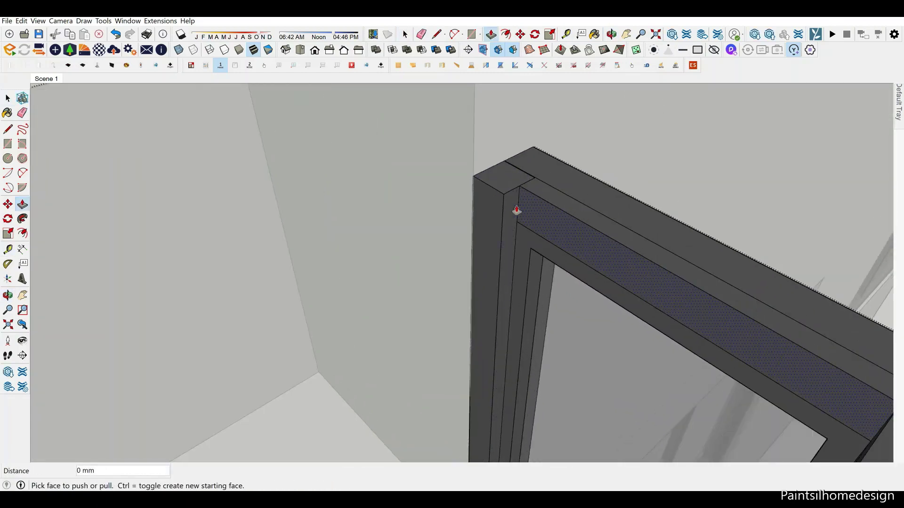
pyautogui.scroll(-2, 512, 202)
pyautogui.scroll(-3, 555, 147)
pyautogui.scroll(-3, 611, 262)
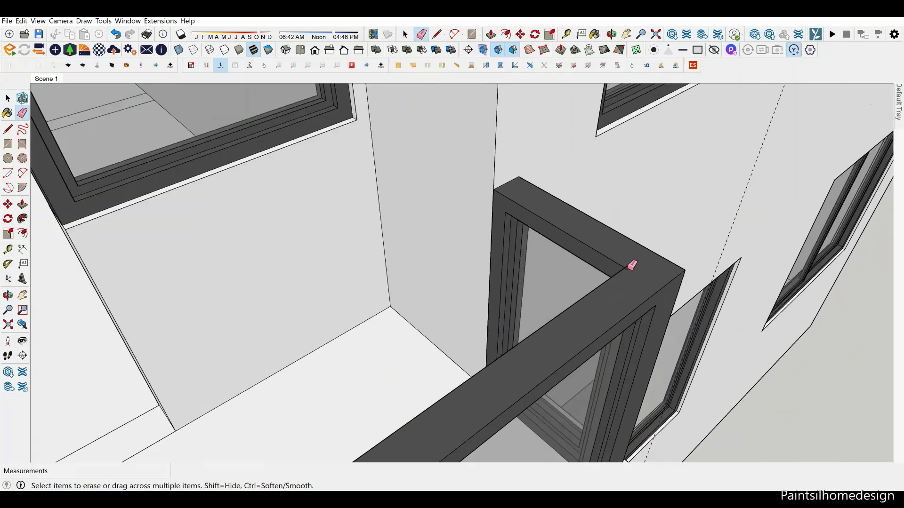
pyautogui.press('space')
# Draw the canopy rectangle over the corner balcony and select its new face
pyautogui.press('t')
pyautogui.scroll(-5, 476, 333)
pyautogui.scroll(3, 579, 194)
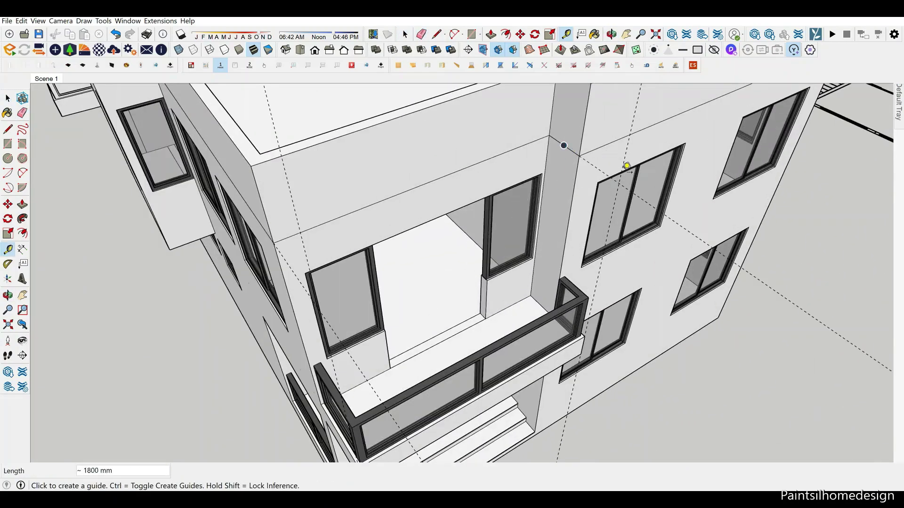
pyautogui.moveTo(627, 166); pyautogui.dragTo(607, 198, button='middle')
pyautogui.scroll(5, 420, 303)
pyautogui.scroll(-3, 559, 111)
pyautogui.scroll(3, 575, 160)
pyautogui.press('e')
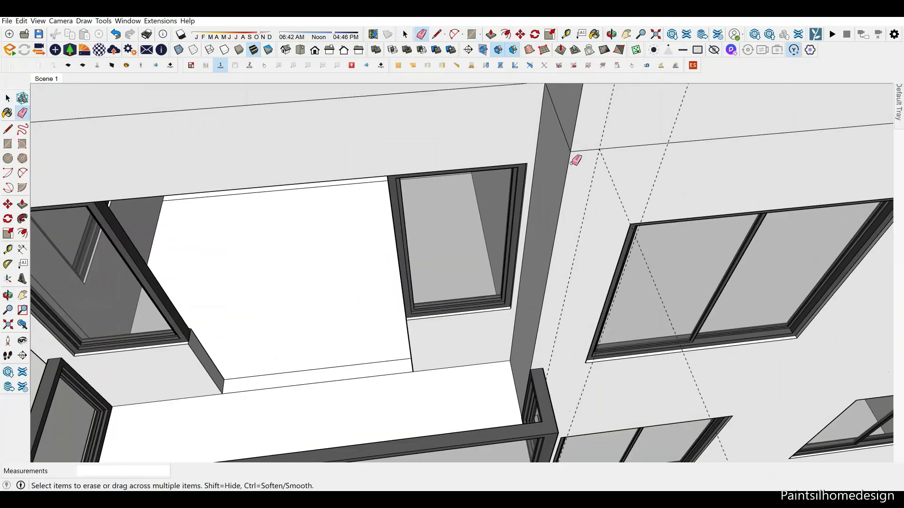
pyautogui.moveTo(575, 161); pyautogui.dragTo(692, 185, button='middle')
pyautogui.press('r')
pyautogui.click(703, 179)
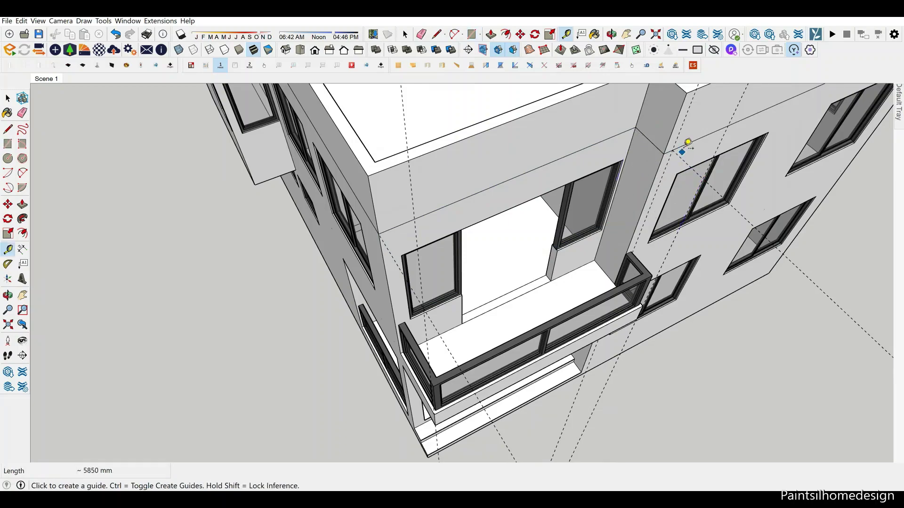
pyautogui.scroll(-3, 548, 185)
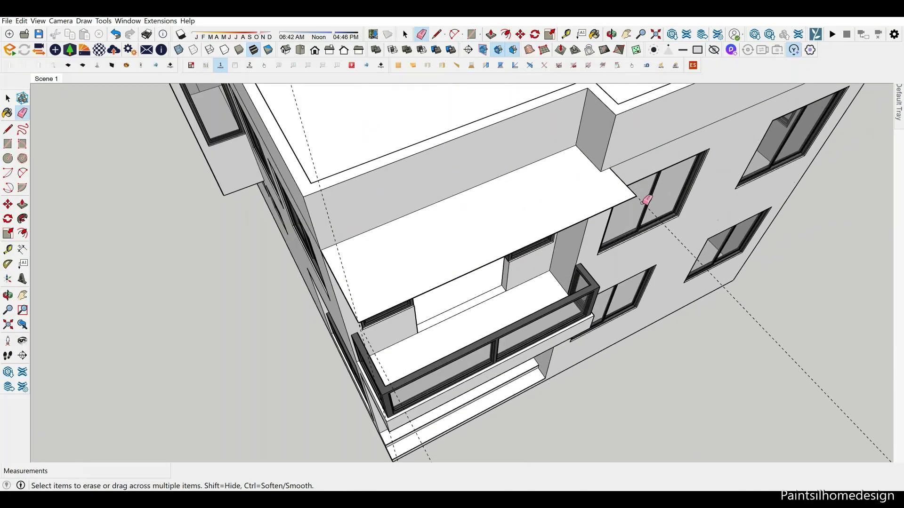
pyautogui.moveTo(547, 185)
pyautogui.mouseDown(button='middle')
pyautogui.moveTo(521, 286)
pyautogui.moveTo(462, 309)
pyautogui.mouseUp(button='middle')
pyautogui.scroll(3, 434, 267)
pyautogui.press('space')
pyautogui.click(434, 266)
# Push/Pull the canopy face into a thick slab and erase stray edges
pyautogui.scroll(-5, 434, 267)
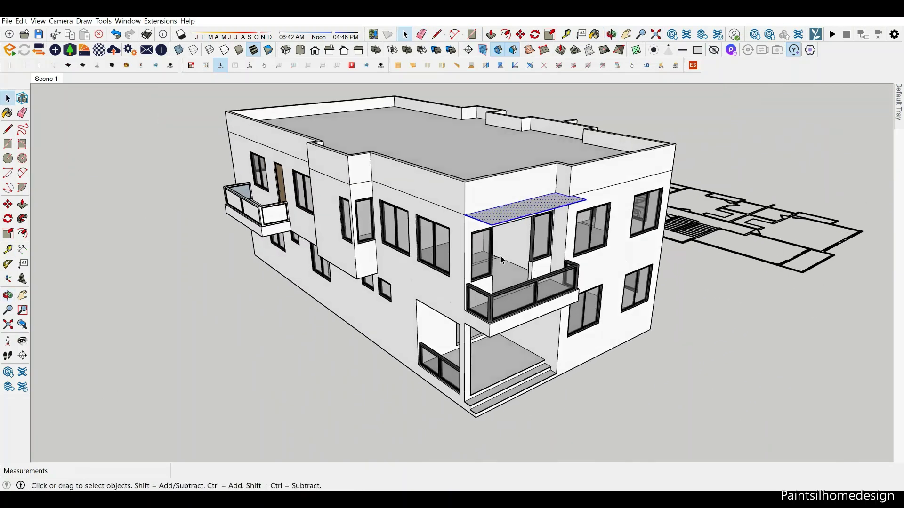
pyautogui.moveTo(501, 256); pyautogui.dragTo(483, 124, button='middle')
pyautogui.scroll(5, 483, 123)
pyautogui.moveTo(494, 168); pyautogui.dragTo(558, 248, button='middle')
pyautogui.press('p')
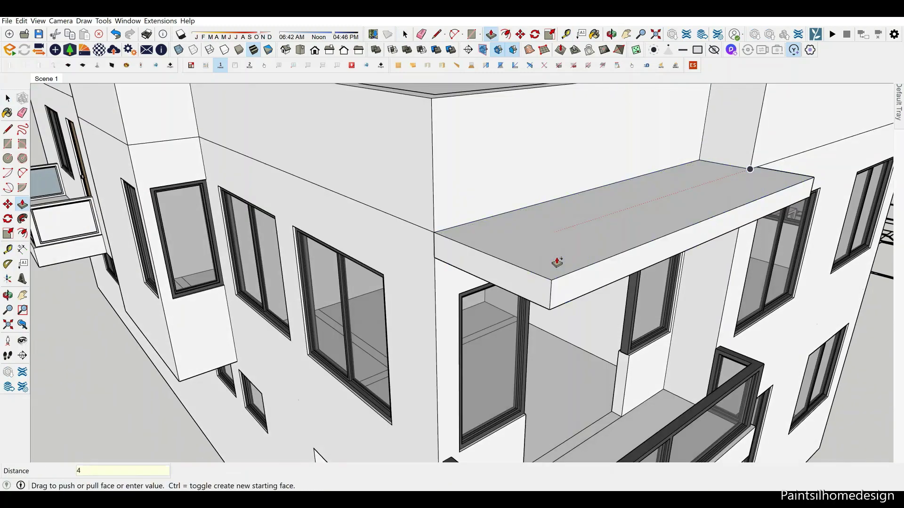
pyautogui.press('e')
pyautogui.scroll(-5, 471, 244)
pyautogui.scroll(5, 397, 205)
pyautogui.moveTo(499, 235)
pyautogui.mouseDown(button='middle')
pyautogui.moveTo(433, 288)
pyautogui.moveTo(539, 204)
pyautogui.mouseUp(button='middle')
pyautogui.scroll(3, 538, 203)
pyautogui.press('space')
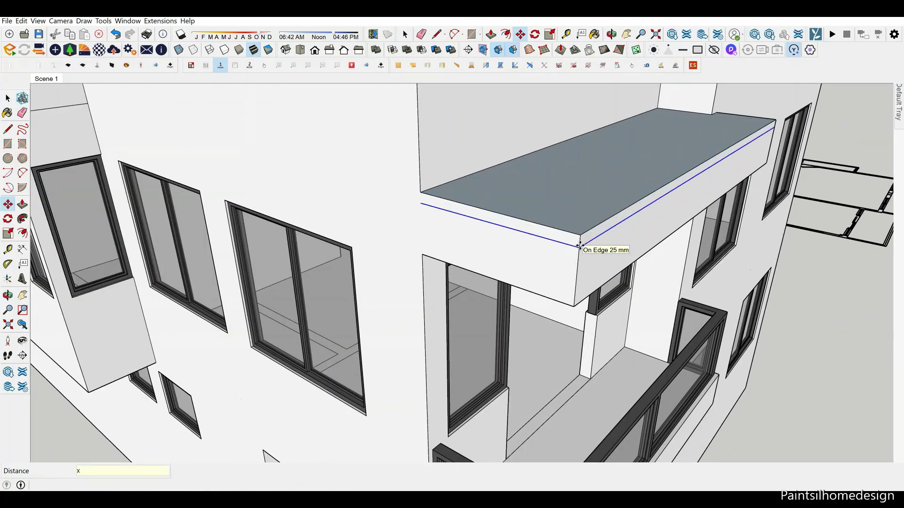
pyautogui.scroll(-5, 376, 212)
pyautogui.moveTo(429, 191)
pyautogui.mouseDown(button='middle')
pyautogui.moveTo(355, 222)
pyautogui.moveTo(550, 254)
pyautogui.mouseUp(button='middle')
pyautogui.scroll(5, 369, 217)
# Add a stepped edge lip to the canopy slab and paint it dark grey
pyautogui.press('m')
pyautogui.scroll(-5, 372, 233)
pyautogui.scroll(5, 512, 267)
pyautogui.press('p')
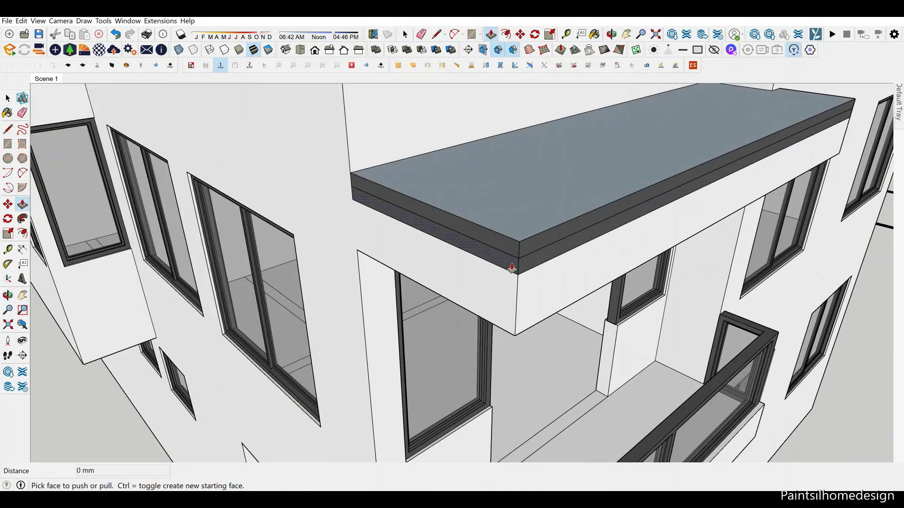
pyautogui.scroll(-5, 526, 252)
pyautogui.scroll(5, 231, 251)
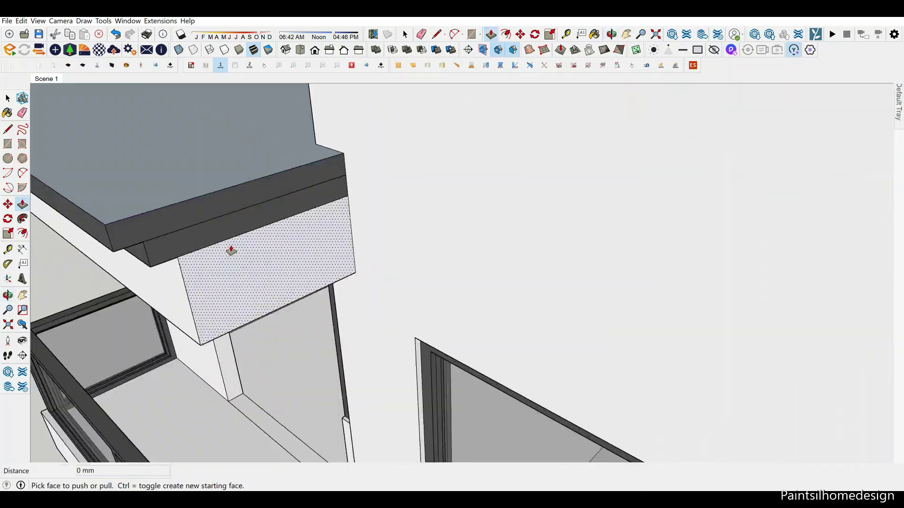
pyautogui.scroll(-5, 237, 213)
pyautogui.moveTo(549, 239); pyautogui.dragTo(514, 199, button='middle')
pyautogui.scroll(5, 414, 248)
pyautogui.press('b')
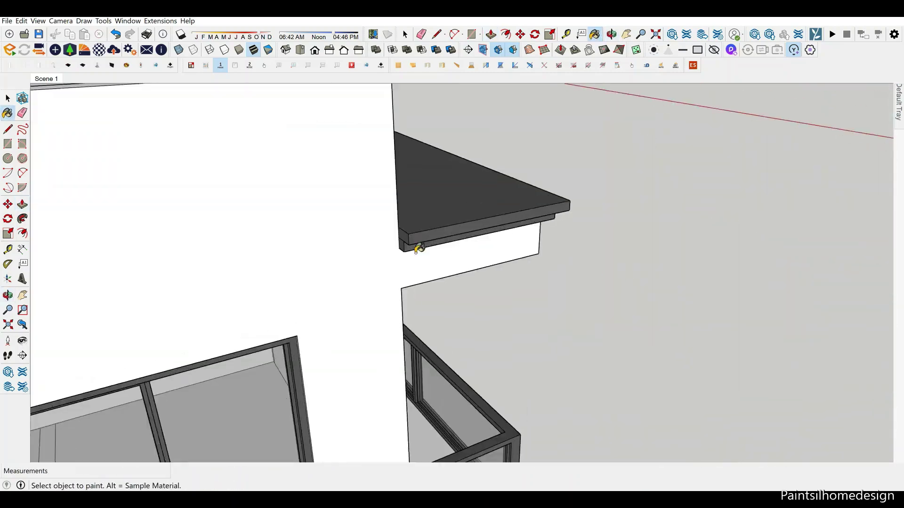
pyautogui.scroll(3, 451, 198)
pyautogui.press('e')
pyautogui.scroll(-5, 423, 234)
pyautogui.moveTo(502, 256); pyautogui.dragTo(692, 196, button='middle')
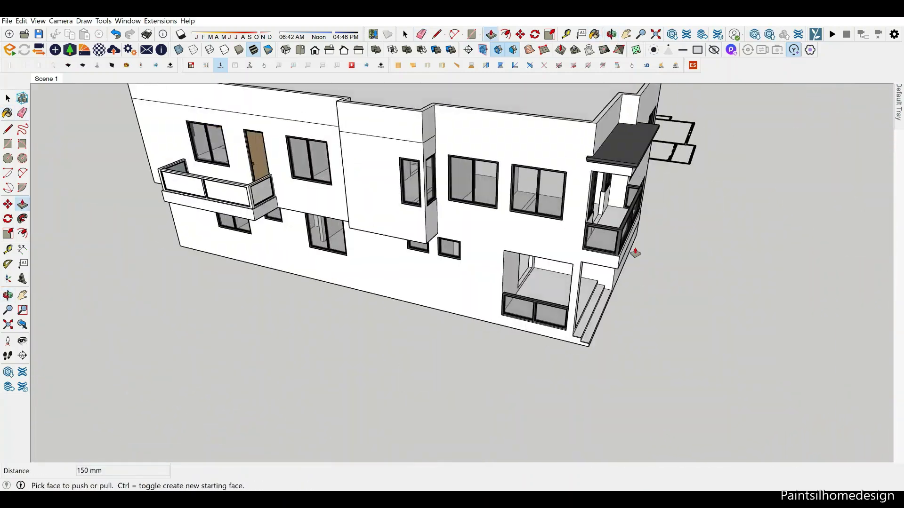
pyautogui.scroll(5, 491, 204)
# Offset a 75 mm guide from the parapet edge and sweep a dark coping band around its top
pyautogui.press('e')
pyautogui.scroll(2, 542, 245)
pyautogui.press('t')
pyautogui.scroll(1, 556, 240)
pyautogui.click(565, 228)
pyautogui.write('7')
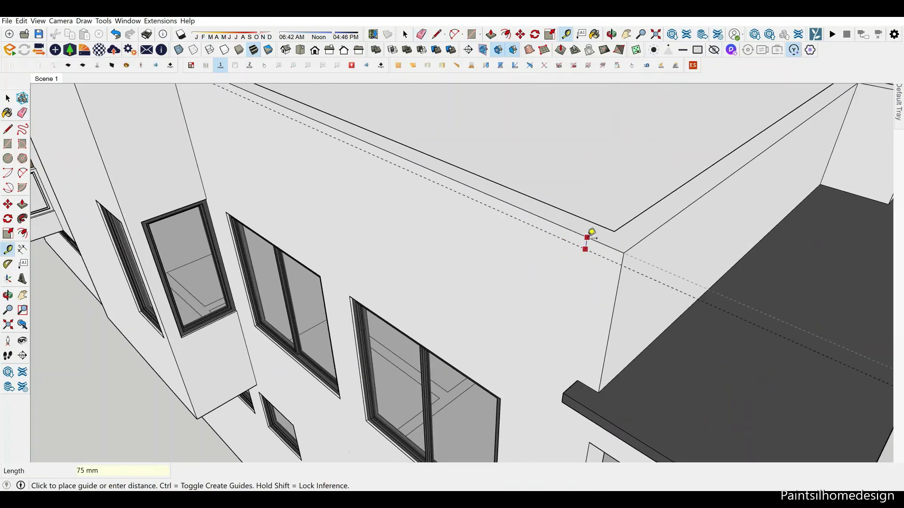
pyautogui.press('Return')
pyautogui.scroll(2, 622, 262)
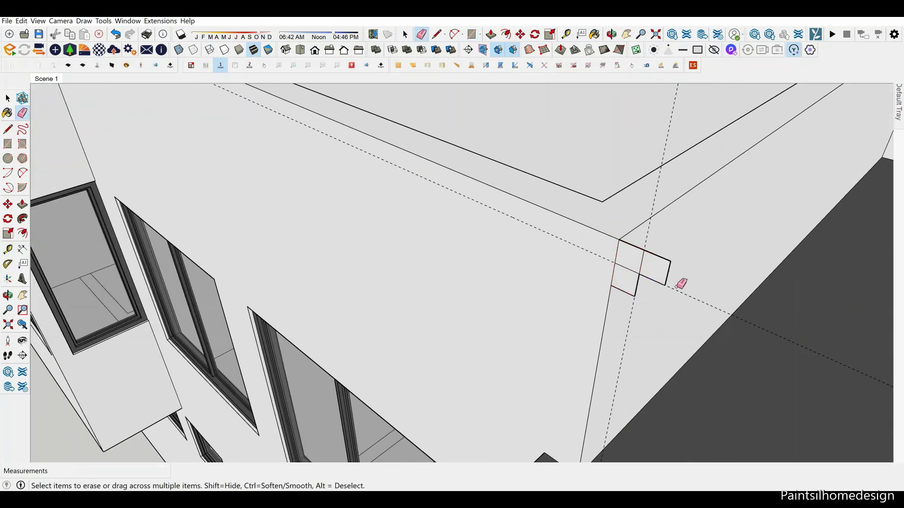
pyautogui.click(402, 30)
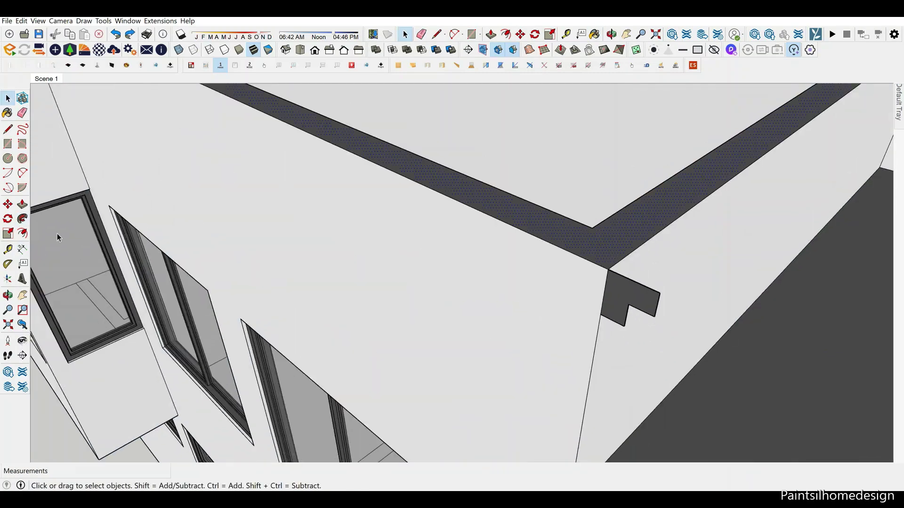
pyautogui.scroll(-3, 684, 342)
pyautogui.scroll(-5, 524, 288)
# Place a guide above the side balcony corner and draw the flat canopy rectangle there
pyautogui.press('t')
pyautogui.scroll(5, 410, 349)
pyautogui.scroll(-3, 414, 383)
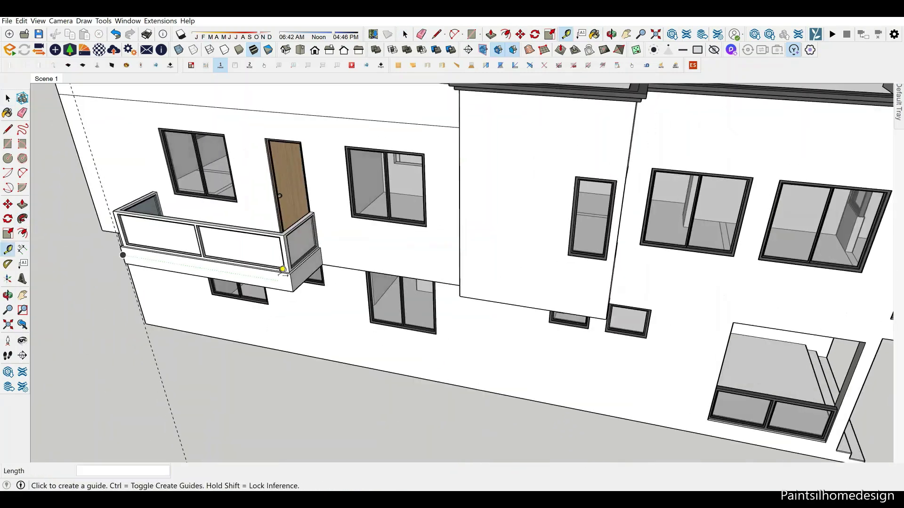
pyautogui.moveTo(414, 383); pyautogui.dragTo(404, 317, button='middle')
pyautogui.scroll(4, 419, 361)
pyautogui.scroll(-3, 419, 361)
pyautogui.moveTo(488, 317)
pyautogui.mouseDown(button='middle')
pyautogui.moveTo(423, 282)
pyautogui.moveTo(471, 306)
pyautogui.mouseUp(button='middle')
pyautogui.scroll(3, 425, 400)
pyautogui.click(425, 400)
pyautogui.moveTo(403, 194); pyautogui.dragTo(323, 289, button='middle')
pyautogui.scroll(4, 529, 312)
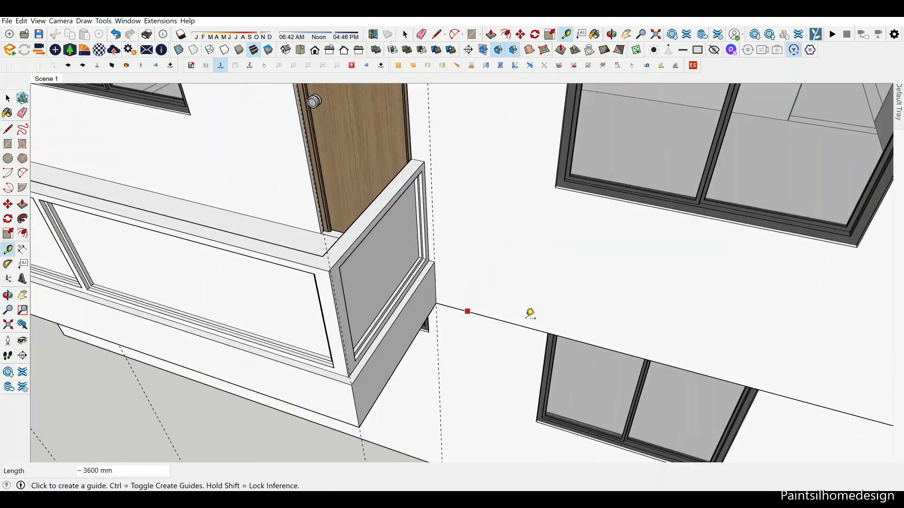
pyautogui.press('r')
pyautogui.click(293, 186)
pyautogui.click(617, 212)
# Push/Pull the side-balcony canopy face into a thick slab
pyautogui.press('e')
pyautogui.press('space')
pyautogui.scroll(-3, 532, 197)
pyautogui.moveTo(596, 221); pyautogui.dragTo(532, 197, button='middle')
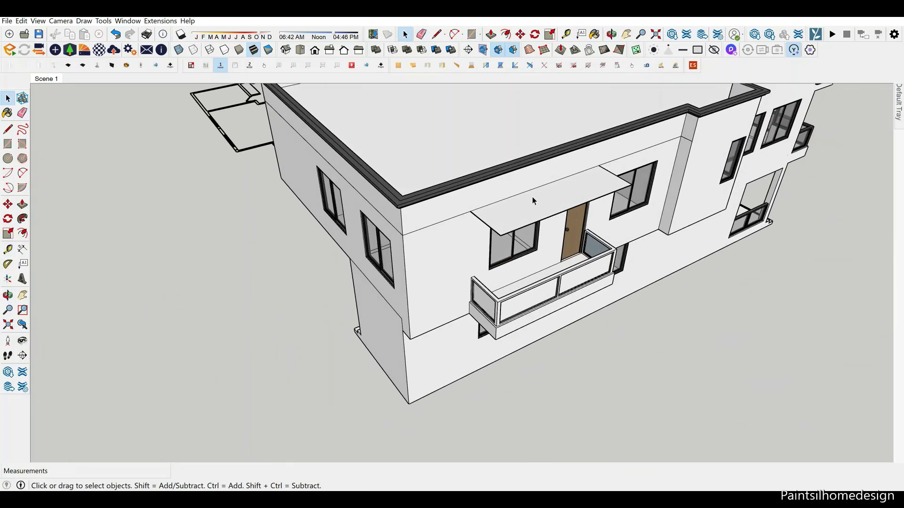
pyautogui.scroll(3, 502, 229)
pyautogui.press('p')
pyautogui.click(501, 230)
pyautogui.click(486, 309)
# Copy the canopy edge into two bands, paint the top dark, and extrude a lip
pyautogui.press('space')
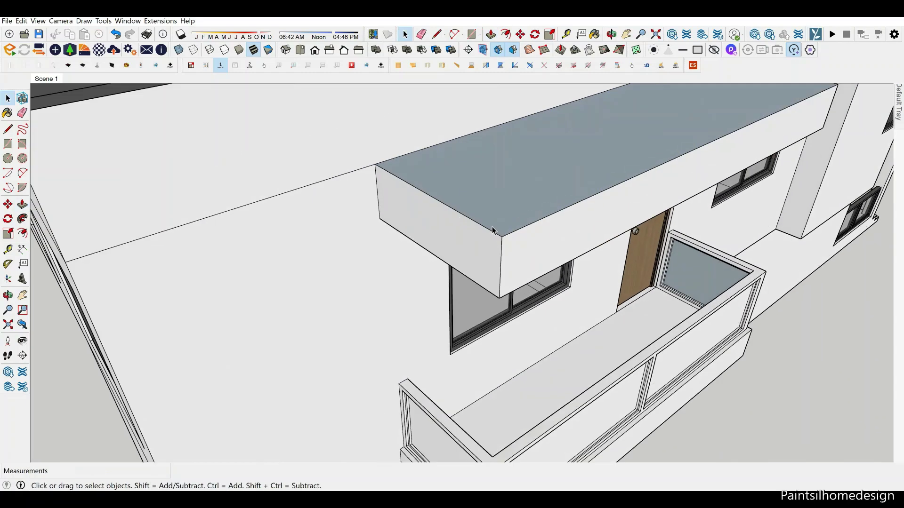
pyautogui.moveTo(486, 310); pyautogui.dragTo(273, 242, button='middle')
pyautogui.press('m')
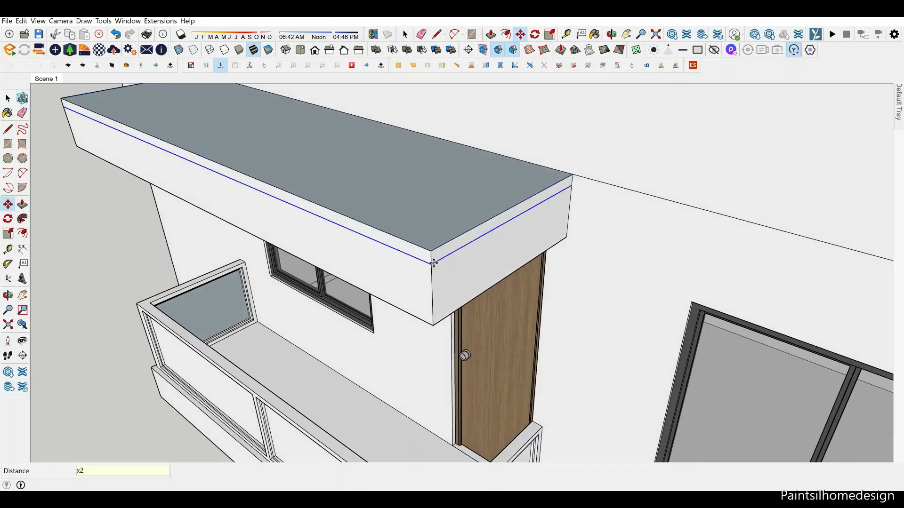
pyautogui.moveTo(433, 263); pyautogui.dragTo(471, 244, button='middle')
pyautogui.press('b')
pyautogui.press('p')
pyautogui.click(512, 248)
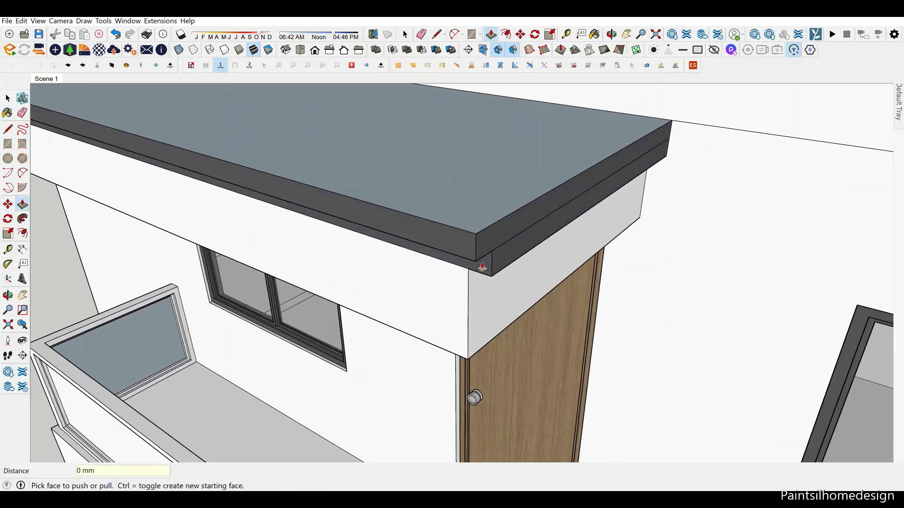
pyautogui.moveTo(621, 251); pyautogui.dragTo(673, 199, button='middle')
pyautogui.click(665, 218)
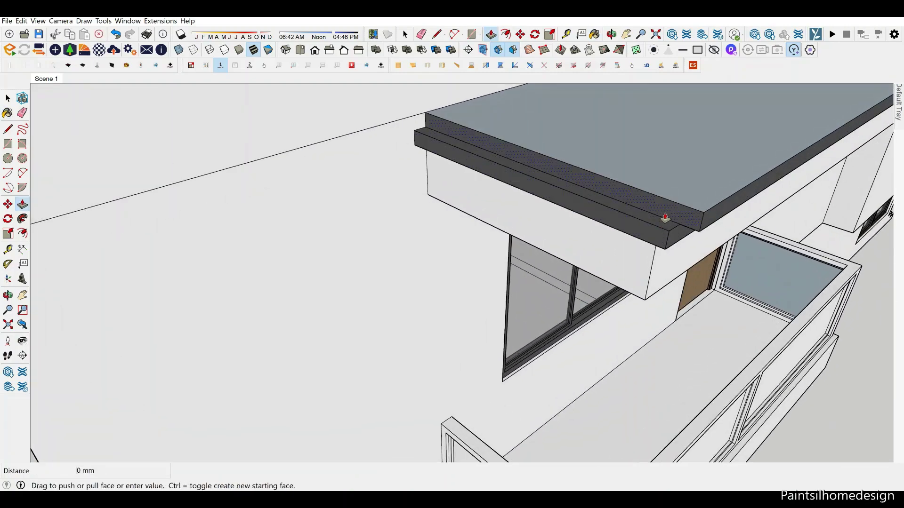
pyautogui.press('space')
# Copy a window into the upper facade opening and scale it to fit
pyautogui.moveTo(470, 116); pyautogui.dragTo(298, 244, button='middle')
pyautogui.scroll(-10, 609, 151)
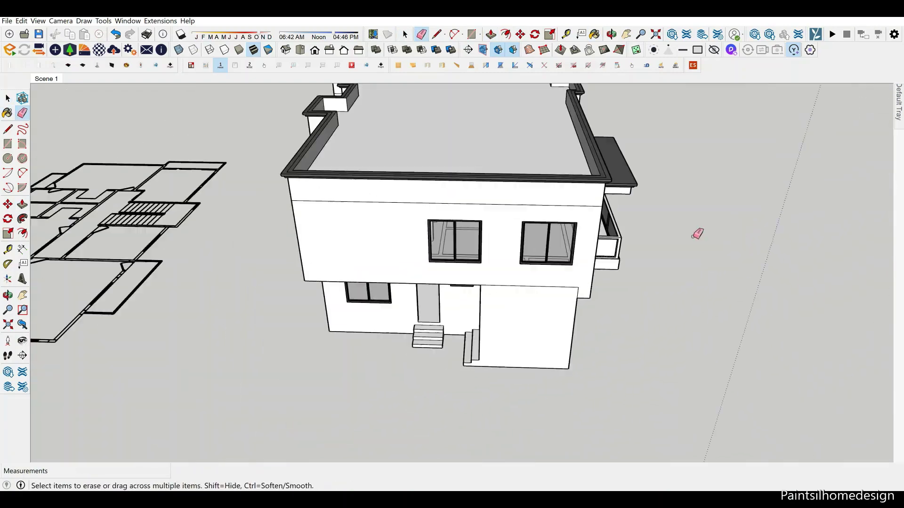
pyautogui.moveTo(695, 236)
pyautogui.mouseDown(button='middle')
pyautogui.moveTo(553, 170)
pyautogui.moveTo(579, 170)
pyautogui.moveTo(452, 151)
pyautogui.mouseUp(button='middle')
pyautogui.scroll(5, 554, 170)
pyautogui.click(373, 246)
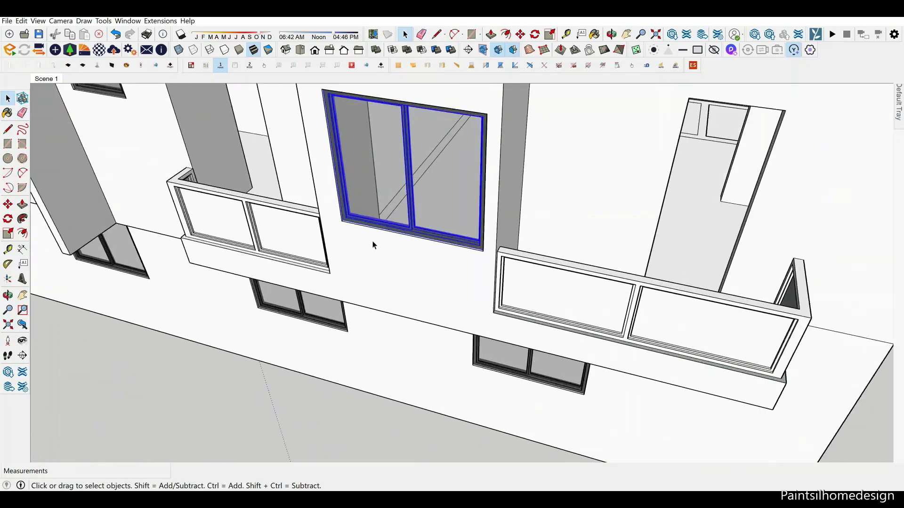
pyautogui.press('m')
pyautogui.click(518, 229)
pyautogui.click(579, 232)
pyautogui.scroll(5, 579, 232)
pyautogui.press('s')
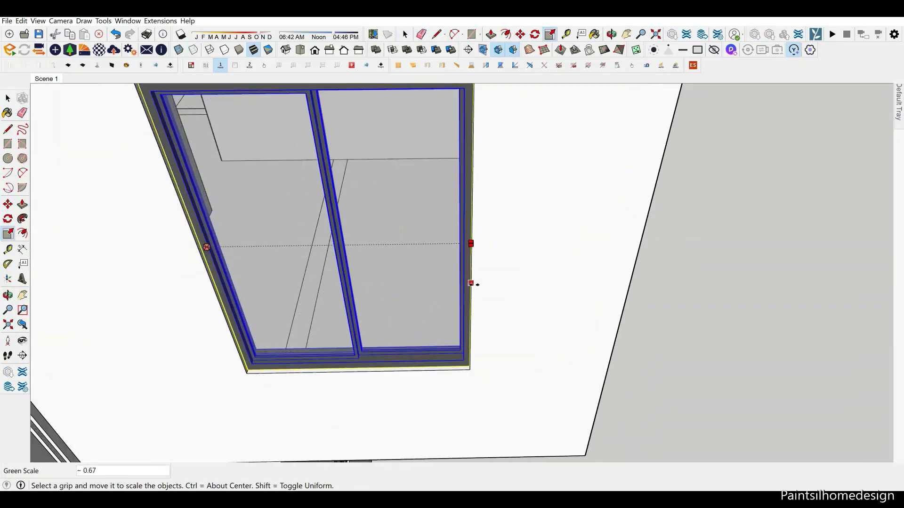
pyautogui.press('space')
pyautogui.scroll(-10, 471, 283)
pyautogui.moveTo(430, 176); pyautogui.dragTo(531, 263, button='middle')
pyautogui.scroll(5, 531, 262)
# Give the second canopy a 75 mm thickness and push its edge band out into a lip
pyautogui.press('t')
pyautogui.moveTo(638, 369); pyautogui.dragTo(383, 259, button='middle')
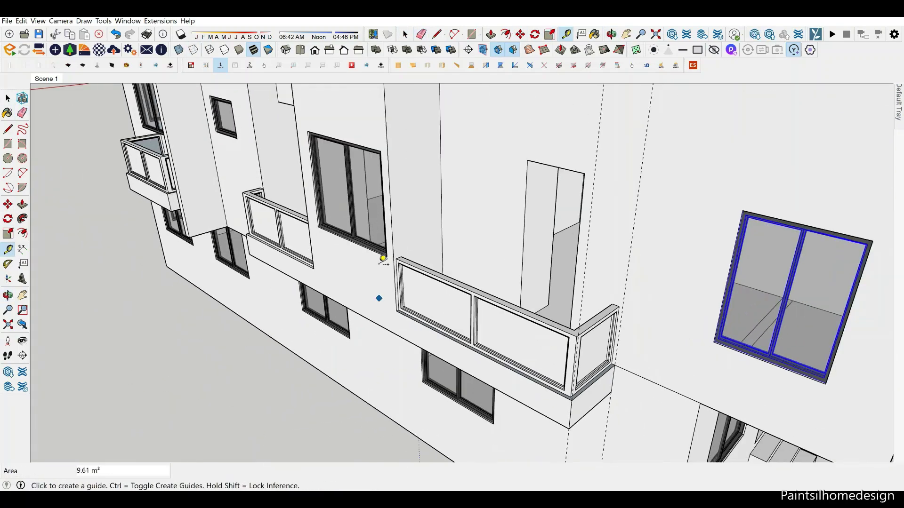
pyautogui.scroll(-5, 383, 259)
pyautogui.scroll(5, 420, 163)
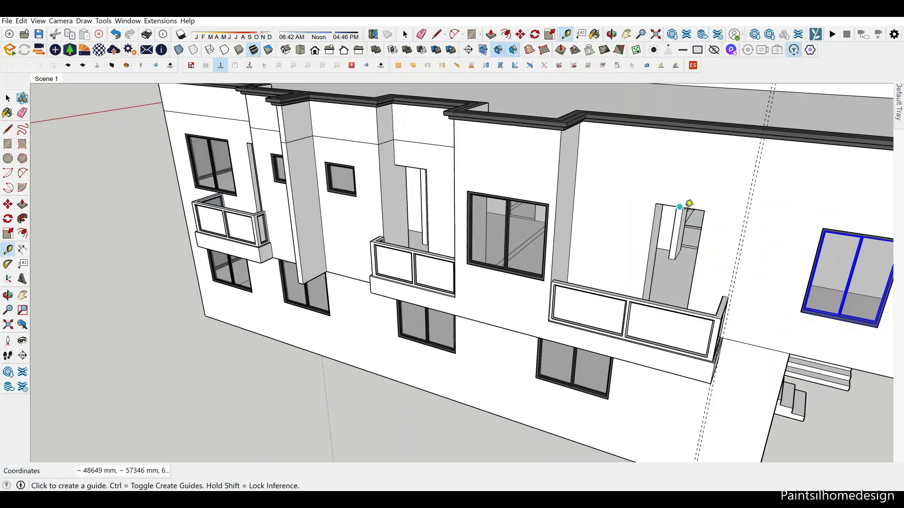
pyautogui.press('Return')
pyautogui.moveTo(686, 176); pyautogui.dragTo(579, 197, button='middle')
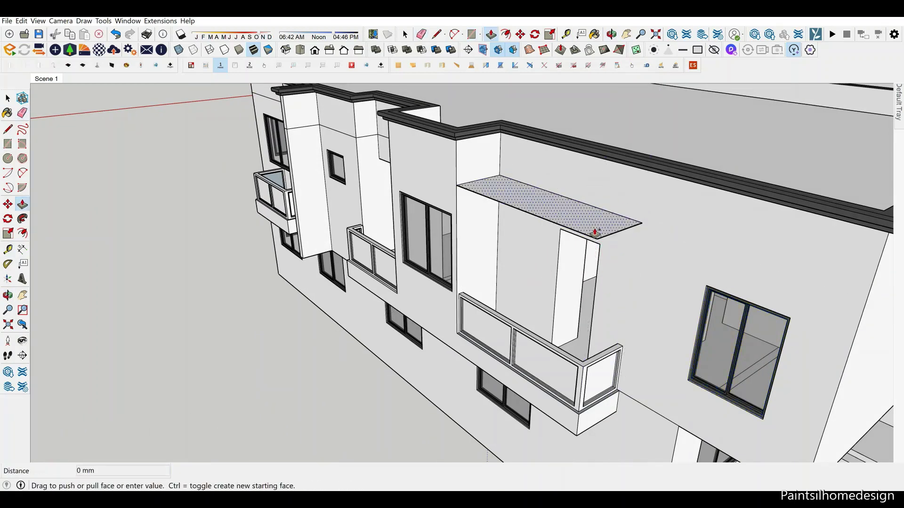
pyautogui.write('75')
pyautogui.press('Return')
pyautogui.press('space')
pyautogui.scroll(3, 593, 240)
pyautogui.scroll(3, 593, 247)
pyautogui.press('m')
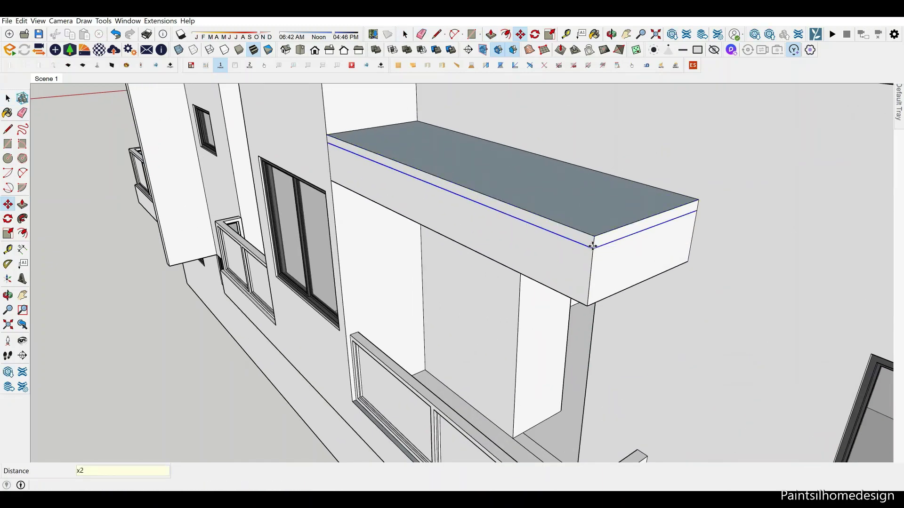
pyautogui.press('p')
pyautogui.moveTo(590, 238); pyautogui.dragTo(603, 254, button='middle')
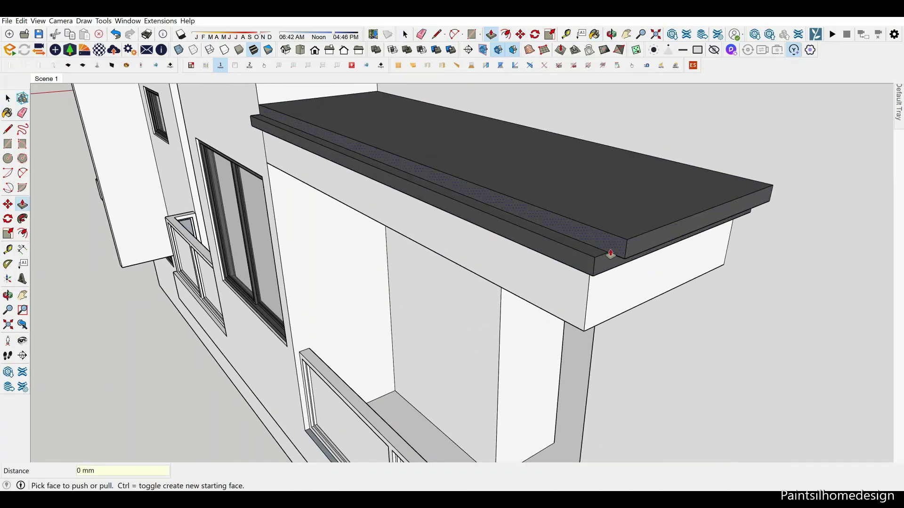
pyautogui.scroll(-5, 610, 254)
# Finish the previous canopy and place Tape Measure guides at the next upper balcony opening
pyautogui.click(403, 33)
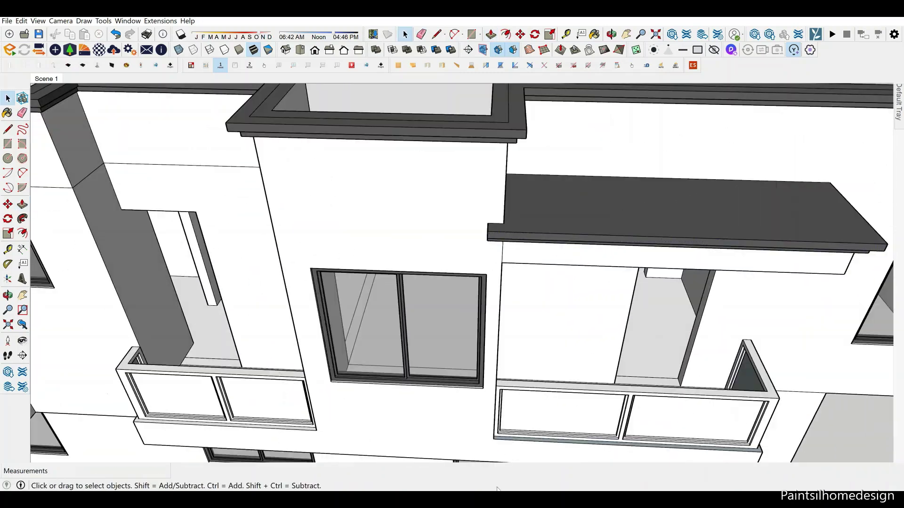
pyautogui.scroll(-5, 484, 269)
pyautogui.scroll(5, 484, 268)
pyautogui.press('t')
pyautogui.scroll(3, 463, 330)
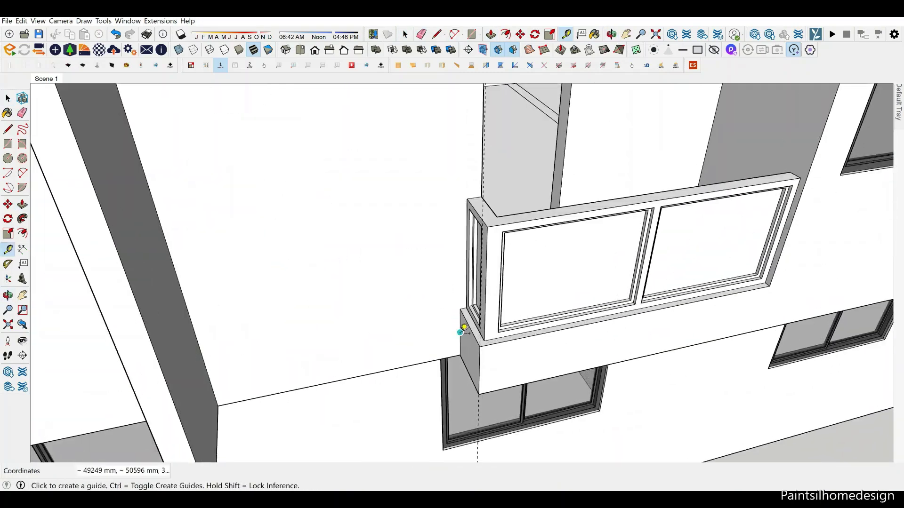
pyautogui.scroll(-3, 429, 174)
pyautogui.moveTo(430, 174); pyautogui.dragTo(478, 182, button='middle')
pyautogui.scroll(3, 467, 283)
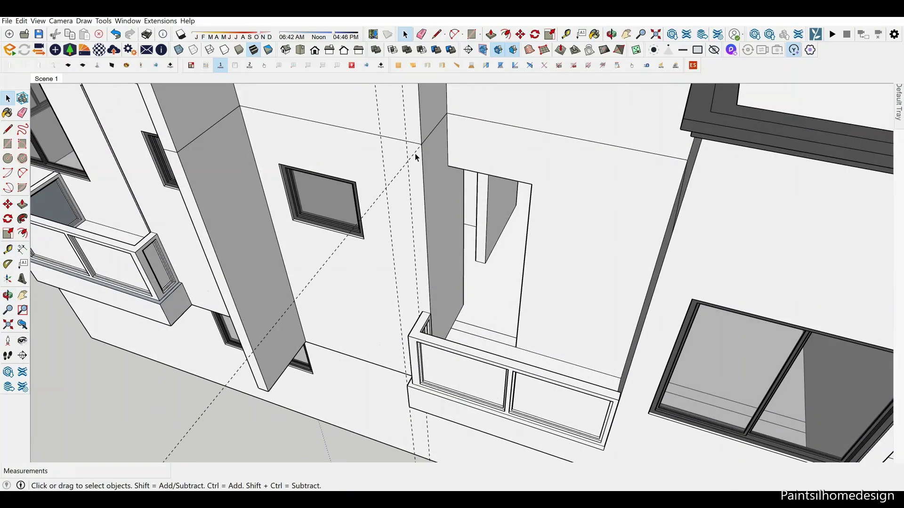
pyautogui.moveTo(416, 157); pyautogui.dragTo(404, 145, button='middle')
pyautogui.scroll(3, 422, 192)
# Draw a canopy rectangle over the upper balcony opening and extrude it into a slab
pyautogui.press('m')
pyautogui.press('r')
pyautogui.click(467, 197)
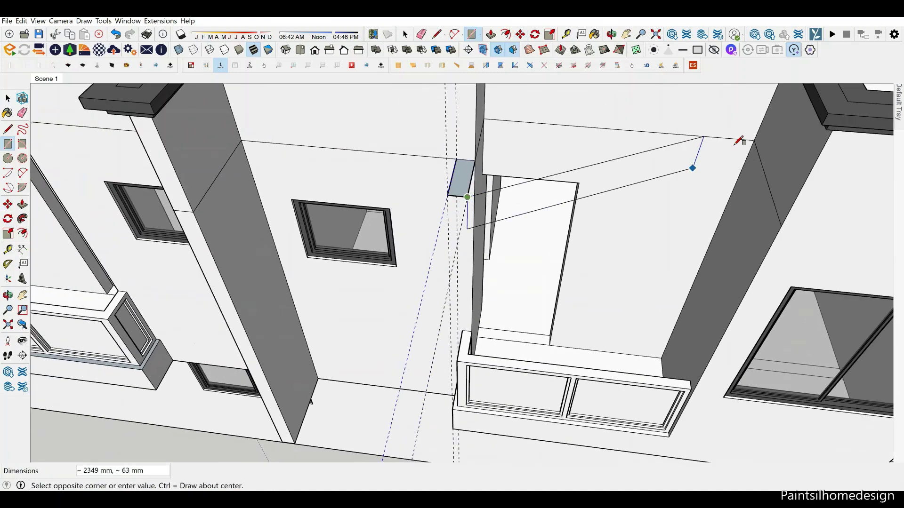
pyautogui.scroll(-3, 460, 140)
pyautogui.press('p')
pyautogui.moveTo(518, 170); pyautogui.dragTo(501, 187, button='middle')
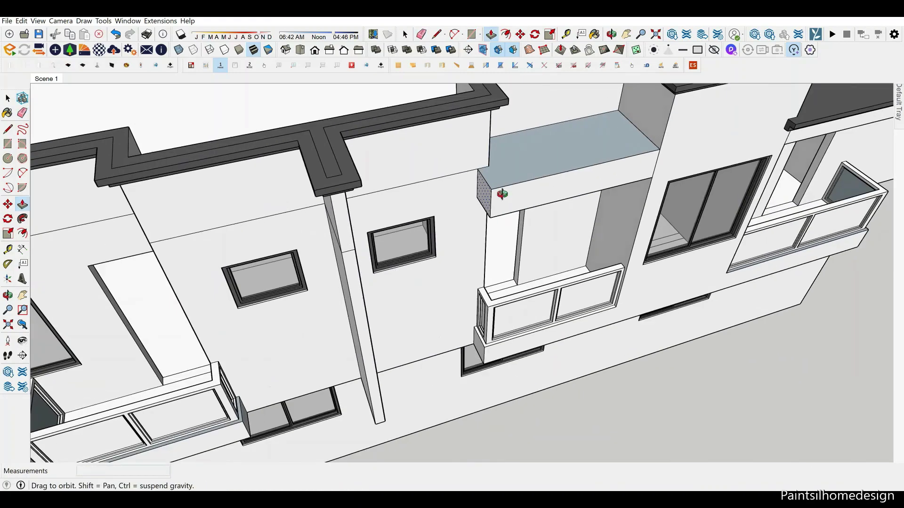
# Copy the canopy's top edge and paint the canopy dark
pyautogui.press('space')
pyautogui.press('m')
pyautogui.scroll(2, 502, 186)
pyautogui.click(507, 187)
pyautogui.press('ctrl')
pyautogui.press('Return')
pyautogui.scroll(2, 507, 200)
pyautogui.press('b')
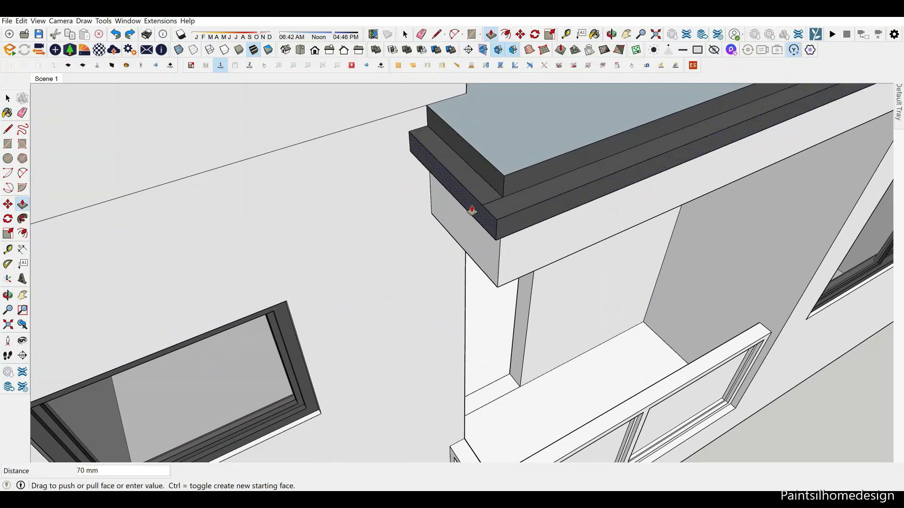
# Erase stray edges around the canopy underside
pyautogui.press('e')
pyautogui.scroll(-5, 490, 216)
pyautogui.moveTo(343, 205); pyautogui.dragTo(542, 169, button='middle')
pyautogui.scroll(5, 542, 169)
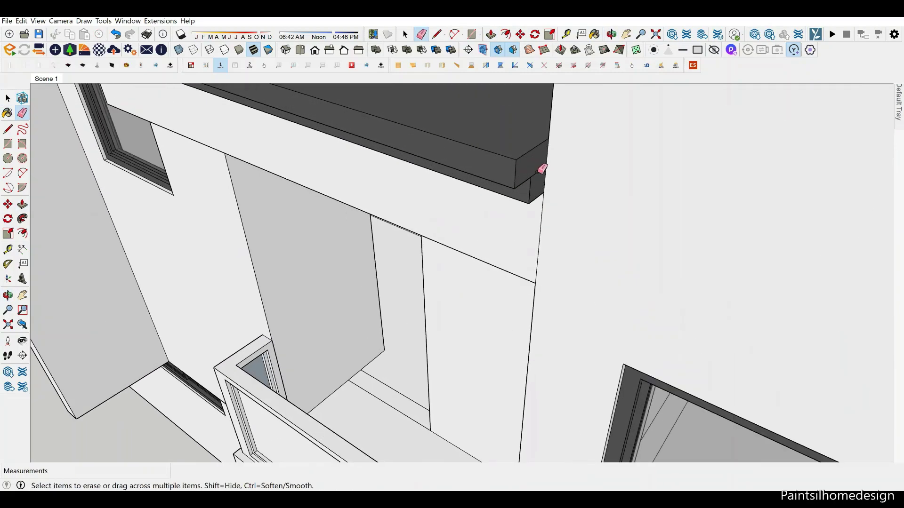
pyautogui.press('e')
pyautogui.scroll(-3, 552, 207)
pyautogui.moveTo(427, 210)
pyautogui.mouseDown(button='middle')
pyautogui.moveTo(414, 167)
pyautogui.moveTo(641, 107)
pyautogui.mouseUp(button='middle')
pyautogui.scroll(-3, 448, 254)
# Measure a 3600 mm guide up from the corner balcony and draw its canopy rectangle
pyautogui.press('t')
pyautogui.scroll(5, 438, 304)
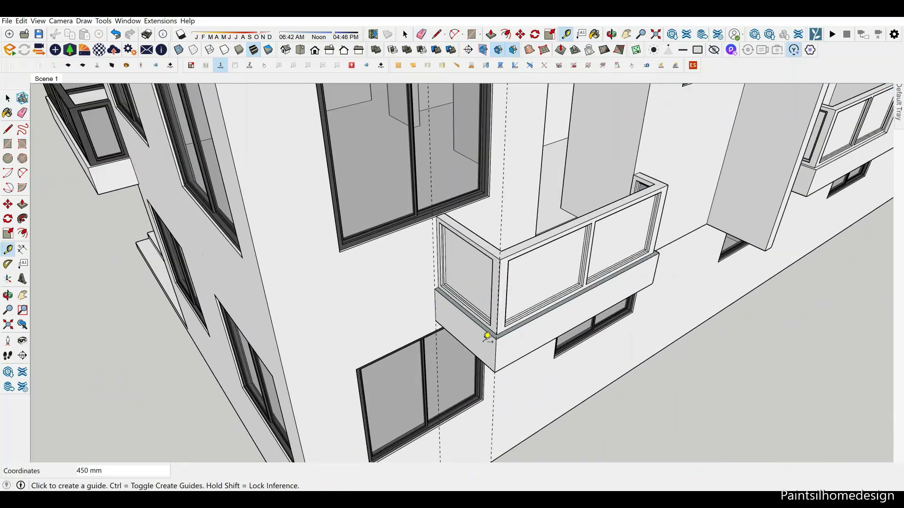
pyautogui.scroll(-3, 487, 336)
pyautogui.scroll(-3, 480, 302)
pyautogui.moveTo(420, 303)
pyautogui.mouseDown(button='middle')
pyautogui.moveTo(577, 319)
pyautogui.moveTo(483, 310)
pyautogui.mouseUp(button='middle')
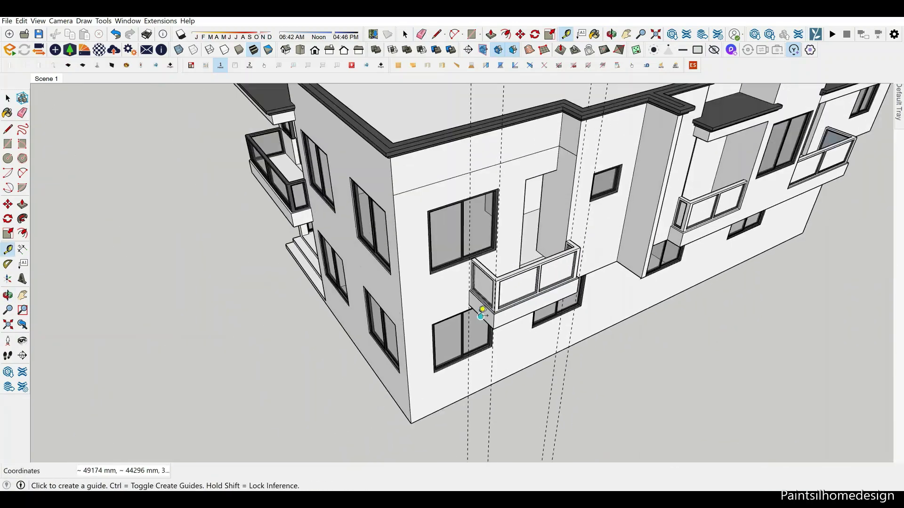
pyautogui.click(481, 315)
pyautogui.scroll(2, 464, 208)
pyautogui.click(607, 142)
pyautogui.moveTo(607, 143)
pyautogui.mouseDown(button='middle')
pyautogui.moveTo(464, 216)
pyautogui.moveTo(434, 353)
pyautogui.mouseUp(button='middle')
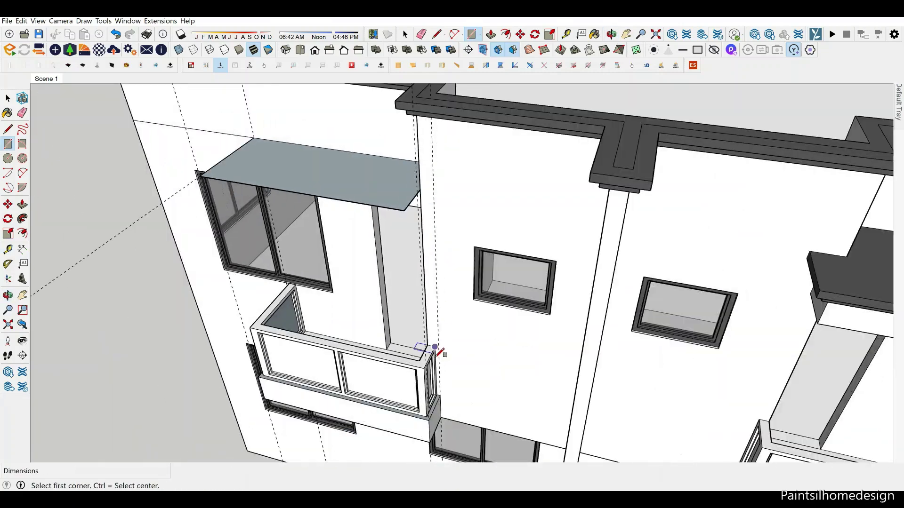
# Extrude the corner-balcony canopy to 450 mm deep
pyautogui.press('t')
pyautogui.scroll(2, 430, 170)
pyautogui.moveTo(430, 169); pyautogui.dragTo(521, 194, button='middle')
pyautogui.scroll(-3, 521, 194)
pyautogui.scroll(3, 406, 237)
pyautogui.press('r')
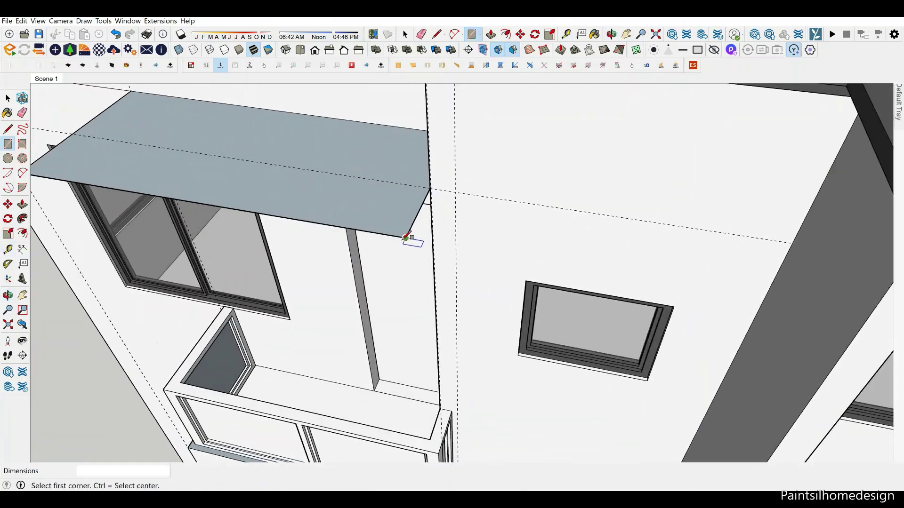
pyautogui.scroll(-3, 455, 170)
pyautogui.moveTo(455, 169)
pyautogui.mouseDown(button='middle')
pyautogui.moveTo(567, 210)
pyautogui.moveTo(349, 176)
pyautogui.mouseUp(button='middle')
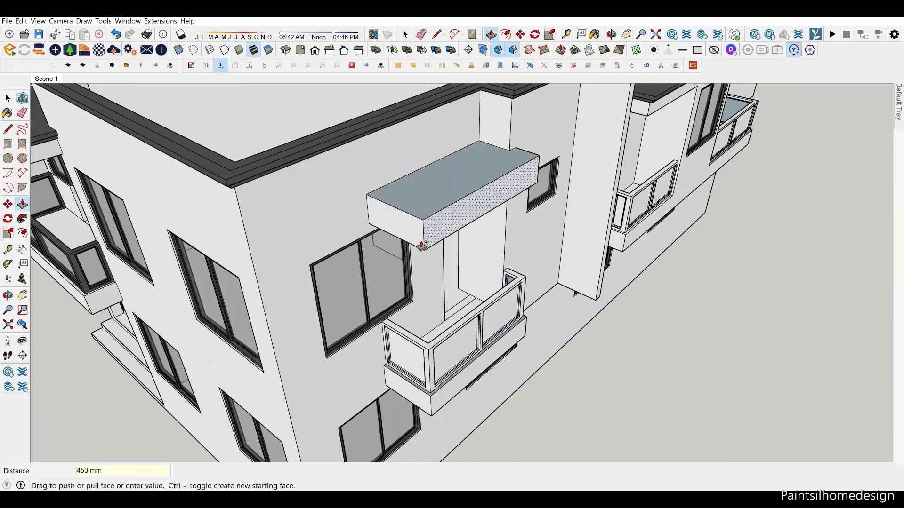
pyautogui.press('space')
pyautogui.click(474, 151)
# Copy the canopy edge twice (x2) and push out a 75 mm dark lip
pyautogui.scroll(3, 442, 190)
pyautogui.write('mx2')
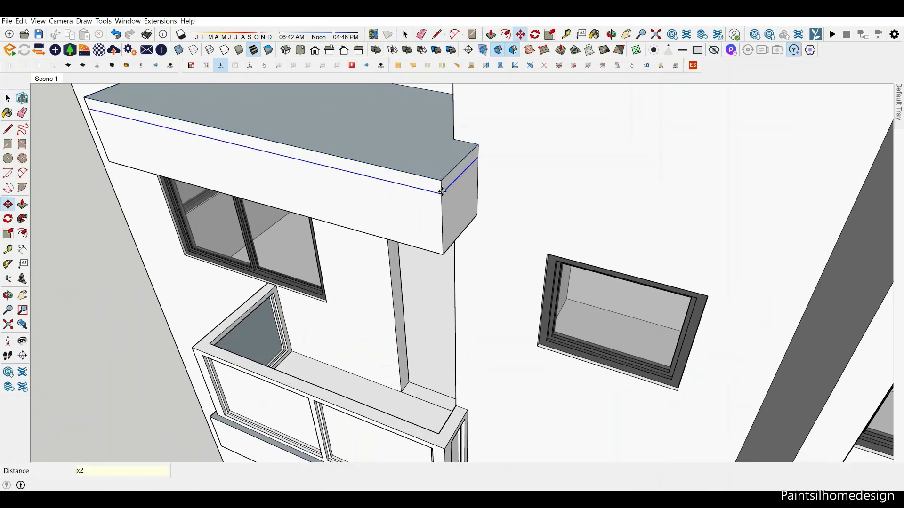
pyautogui.press('Return')
pyautogui.scroll(-3, 442, 191)
pyautogui.moveTo(439, 202); pyautogui.dragTo(582, 179, button='middle')
pyautogui.press('p')
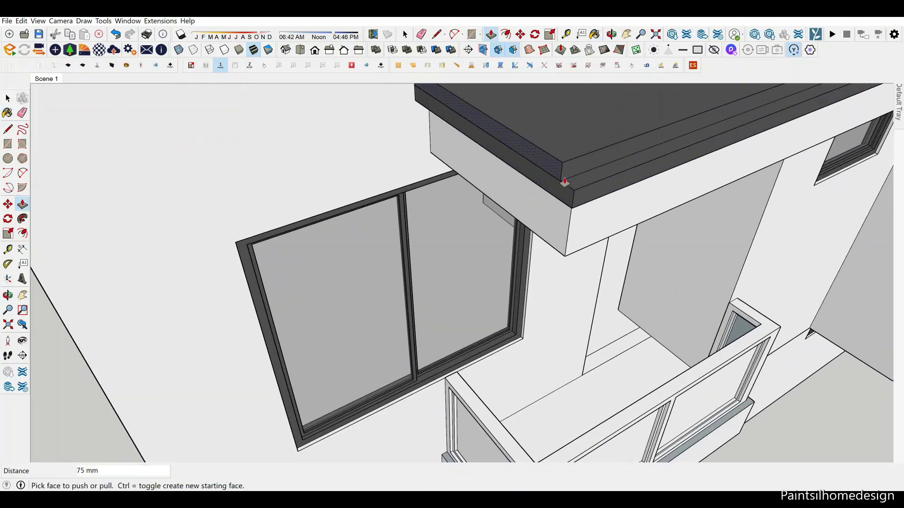
# Orbit out to view the whole house with its new canopies
pyautogui.moveTo(532, 266); pyautogui.dragTo(263, 157, button='middle')
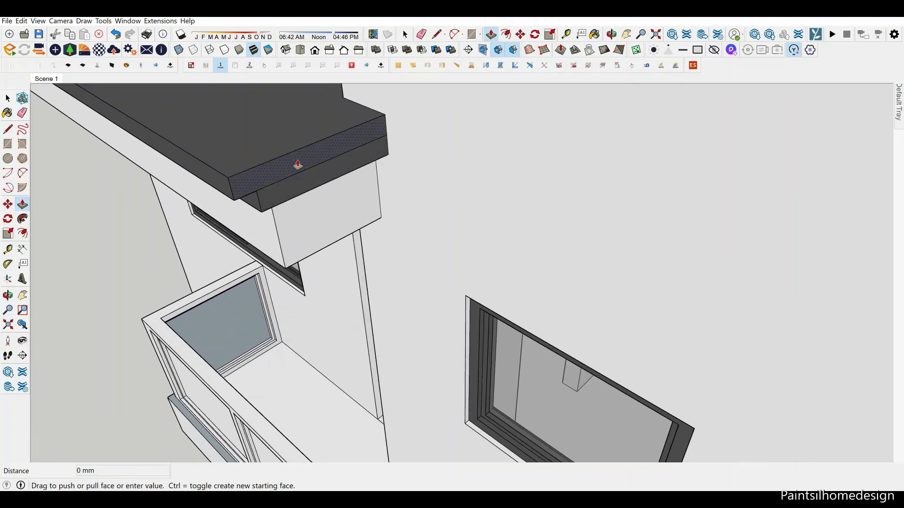
pyautogui.press('space')
pyautogui.scroll(-5, 425, 233)
pyautogui.scroll(-3, 555, 251)
pyautogui.moveTo(555, 252)
pyautogui.mouseDown(button='middle')
pyautogui.moveTo(450, 225)
pyautogui.moveTo(524, 259)
pyautogui.mouseUp(button='middle')
pyautogui.scroll(-3, 450, 225)
pyautogui.rightClick(494, 219)
pyautogui.scroll(5, 436, 253)
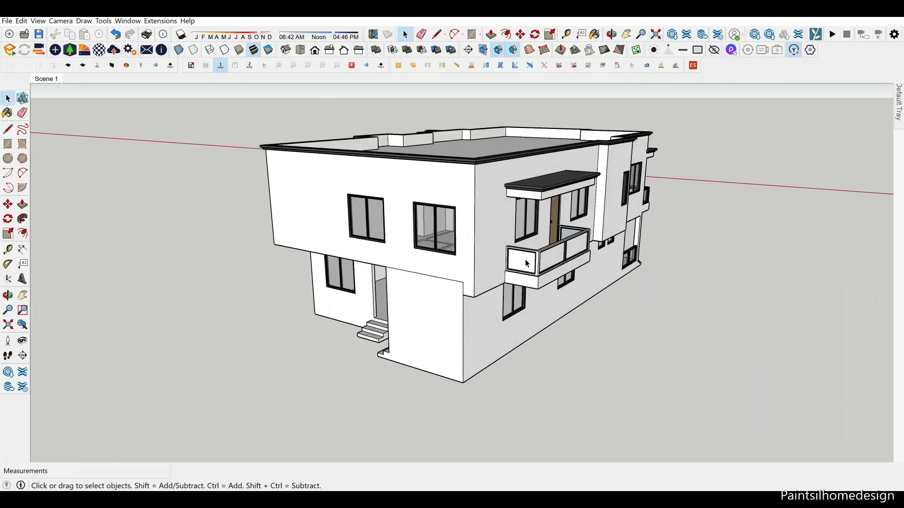
# Orbit from an elevated view to the corner view showing the canopied balconies and coped parapet
pyautogui.scroll(5, 494, 288)
pyautogui.moveTo(474, 284); pyautogui.dragTo(459, 295, button='middle')
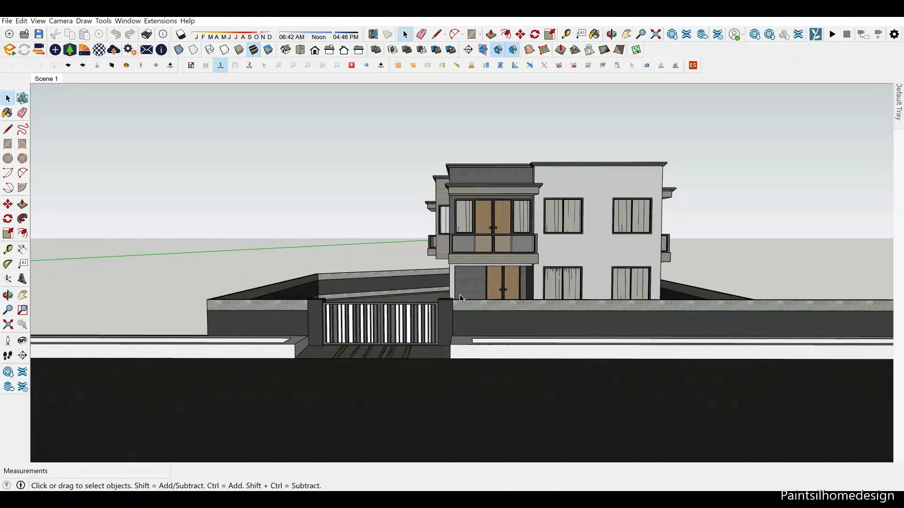
pyautogui.scroll(-3, 386, 266)
pyautogui.moveTo(387, 267)
pyautogui.mouseDown(button='middle')
pyautogui.moveTo(472, 225)
pyautogui.moveTo(449, 197)
pyautogui.moveTo(503, 332)
pyautogui.moveTo(413, 274)
pyautogui.moveTo(274, 283)
pyautogui.moveTo(598, 282)
pyautogui.moveTo(320, 288)
pyautogui.mouseUp(button='middle')
pyautogui.scroll(5, 472, 225)
pyautogui.scroll(2, 502, 333)
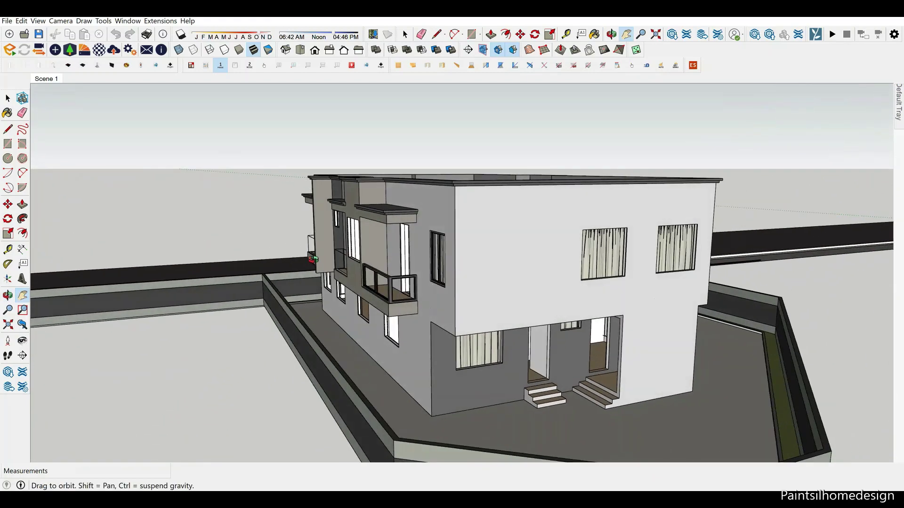
pyautogui.moveTo(517, 292)
pyautogui.mouseDown(button='middle')
pyautogui.moveTo(556, 296)
pyautogui.moveTo(369, 359)
pyautogui.moveTo(459, 323)
pyautogui.moveTo(476, 288)
pyautogui.moveTo(423, 289)
pyautogui.mouseUp(button='middle')
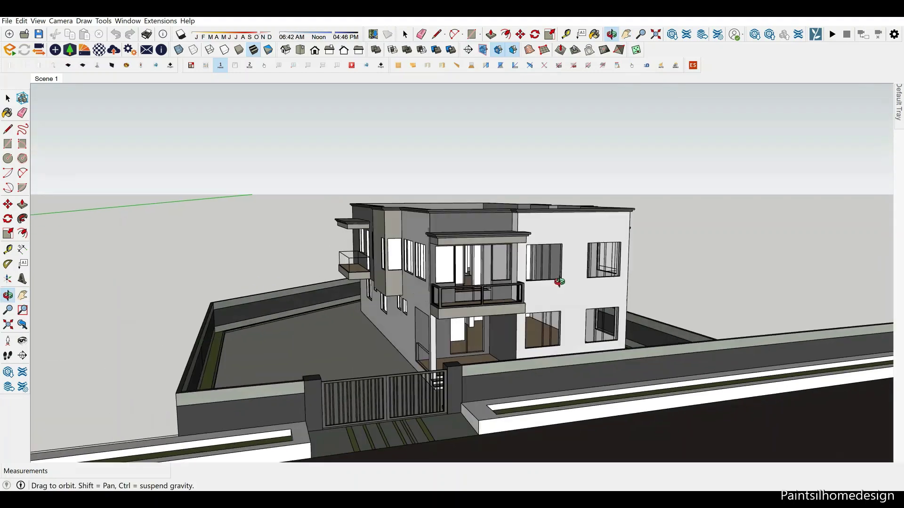